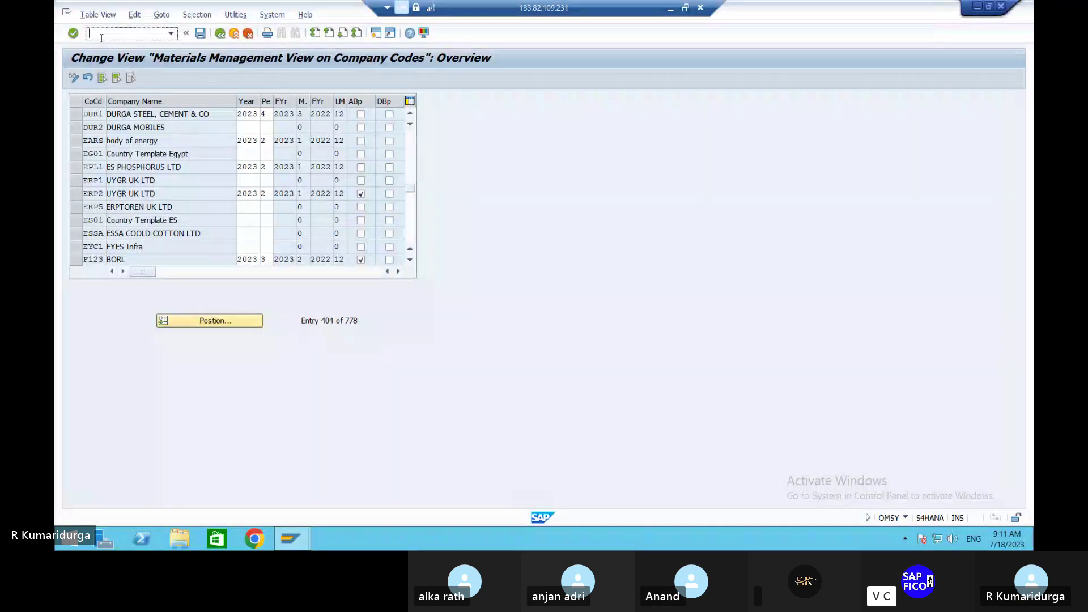
Open the central G/L account maintenance transaction FS00 and expand the CURRENT ASSETS account group of company code DUR1
text(/N)
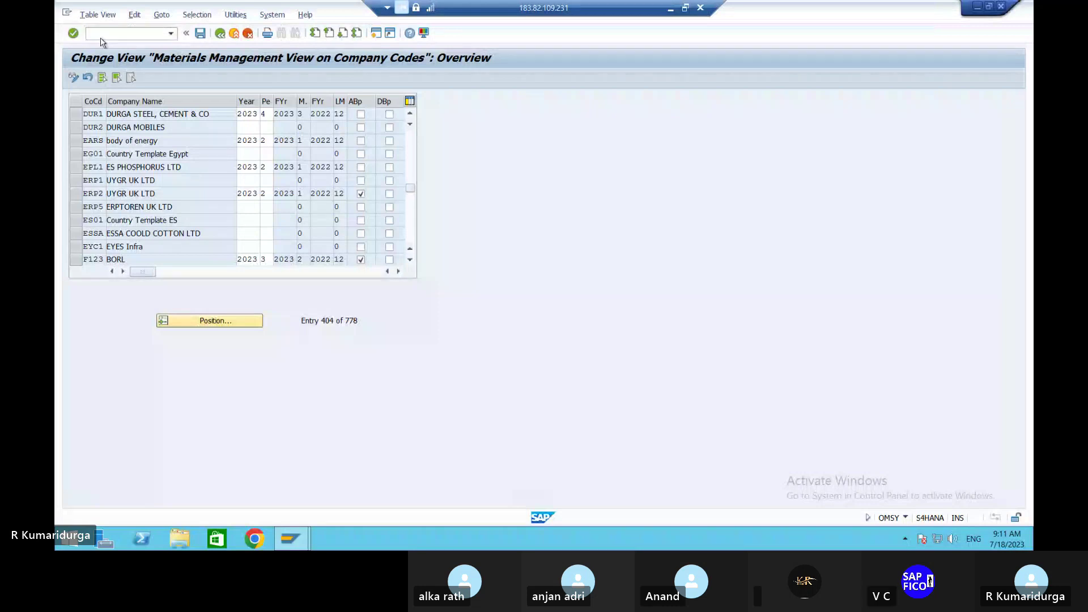
key(Return)
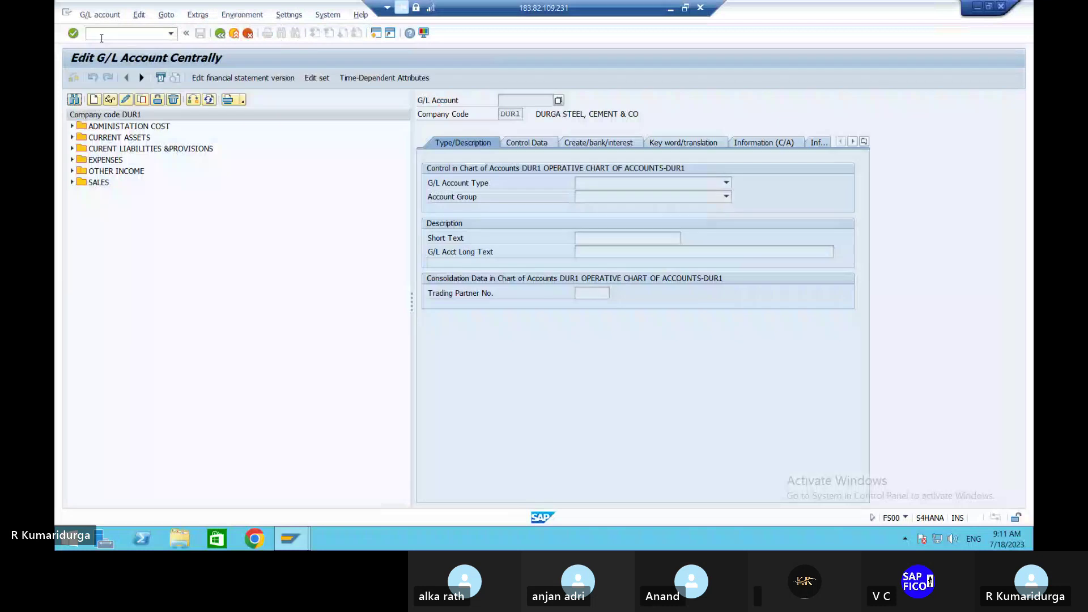
click(73, 140)
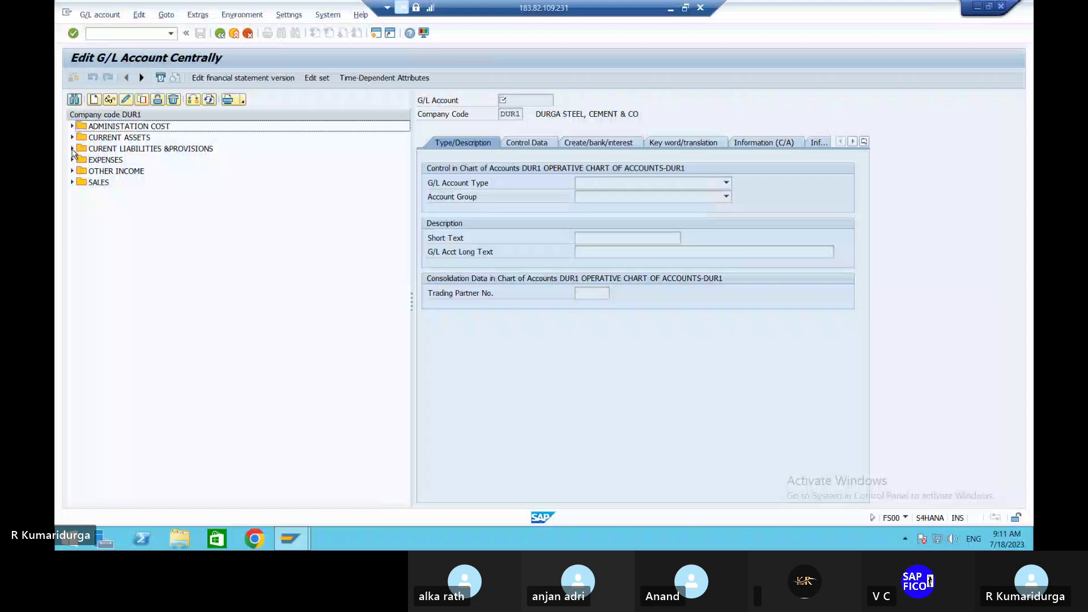
click(72, 149)
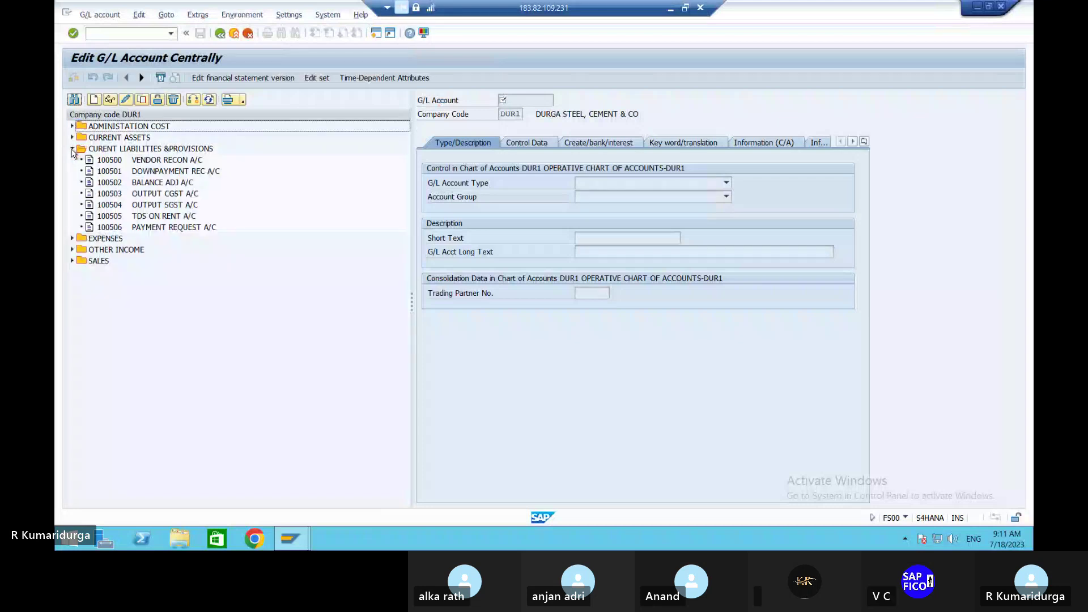
click(72, 149)
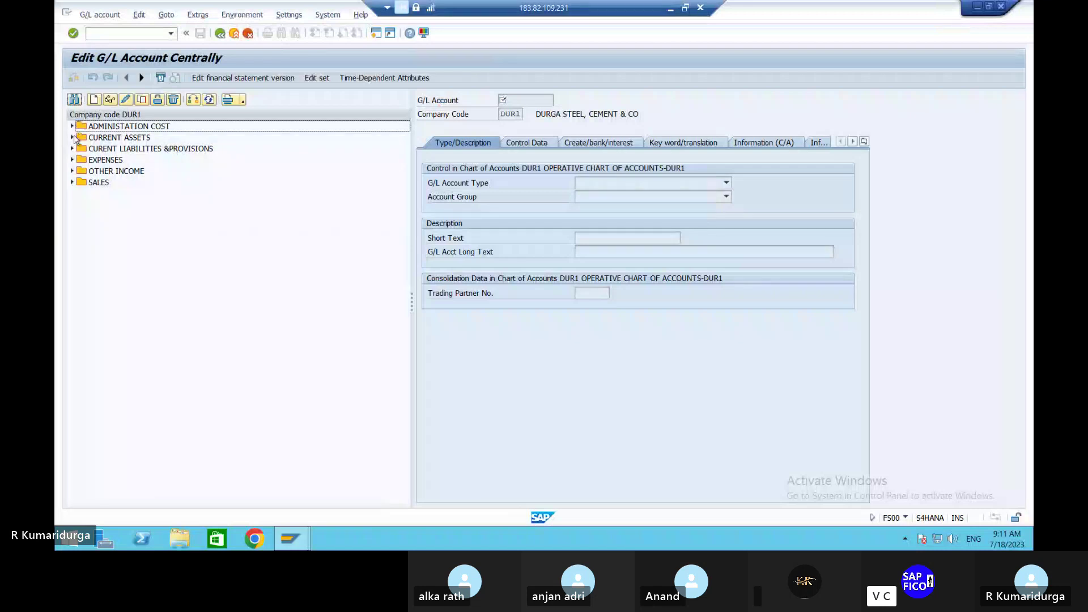
click(74, 138)
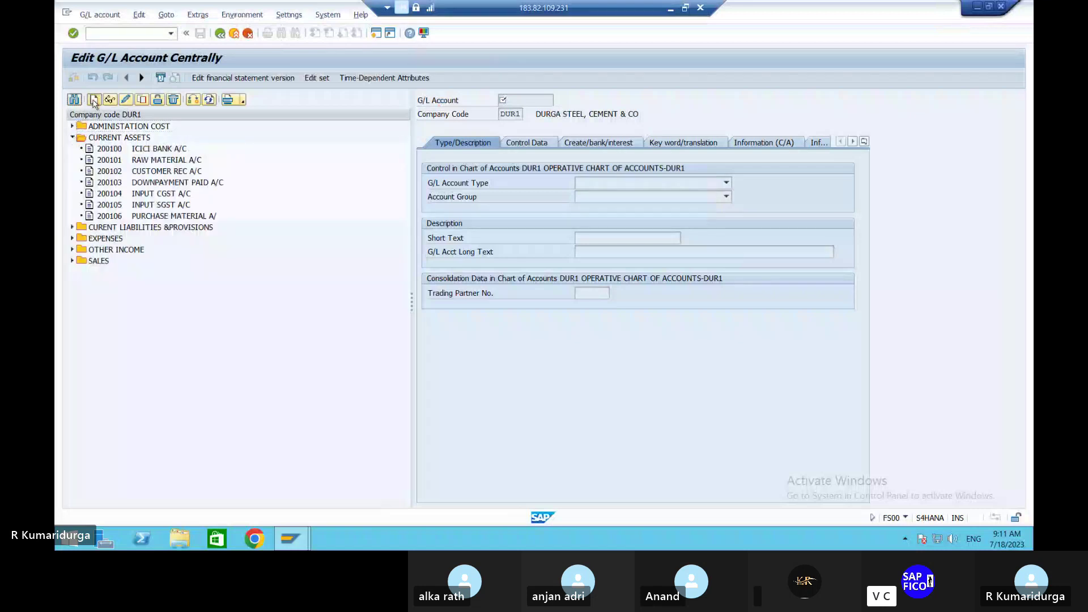
Start creating G/L account 200107 in company code DUR1
click(94, 101)
text(2)
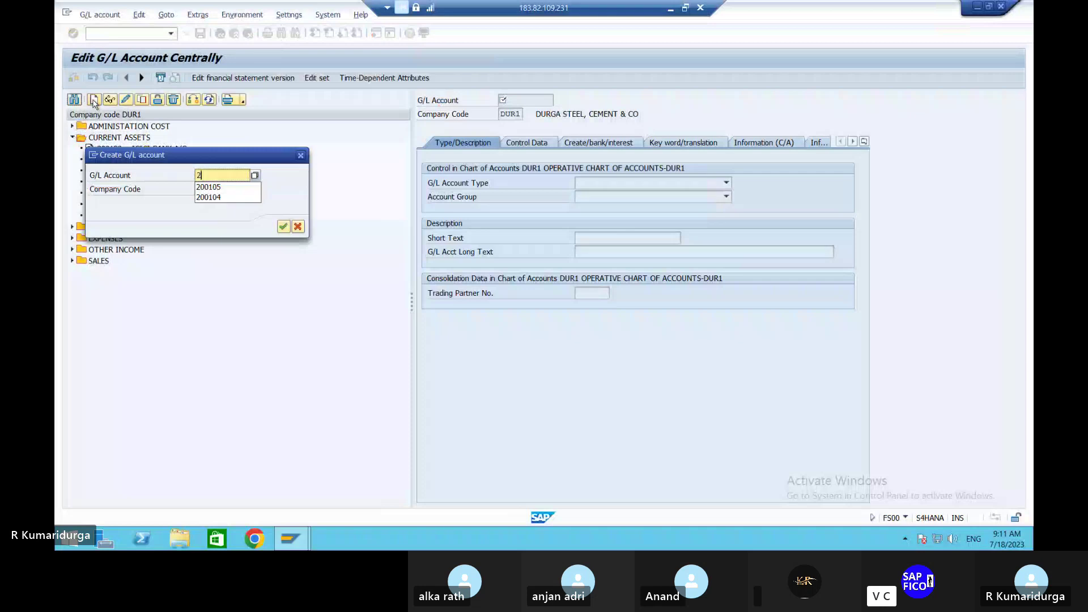
text(0010)
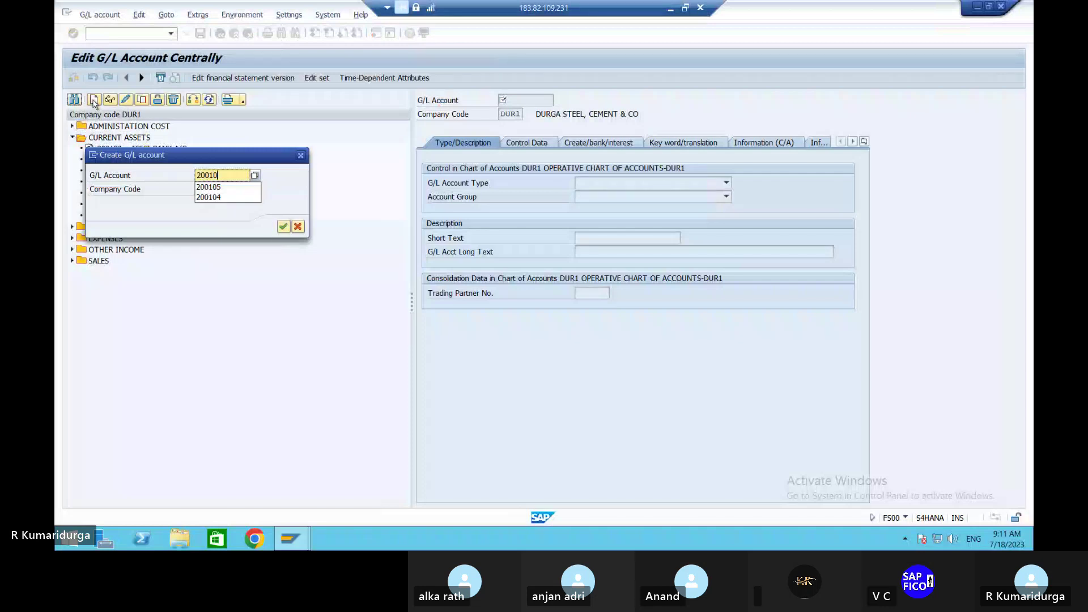
text(7)
key(Return)
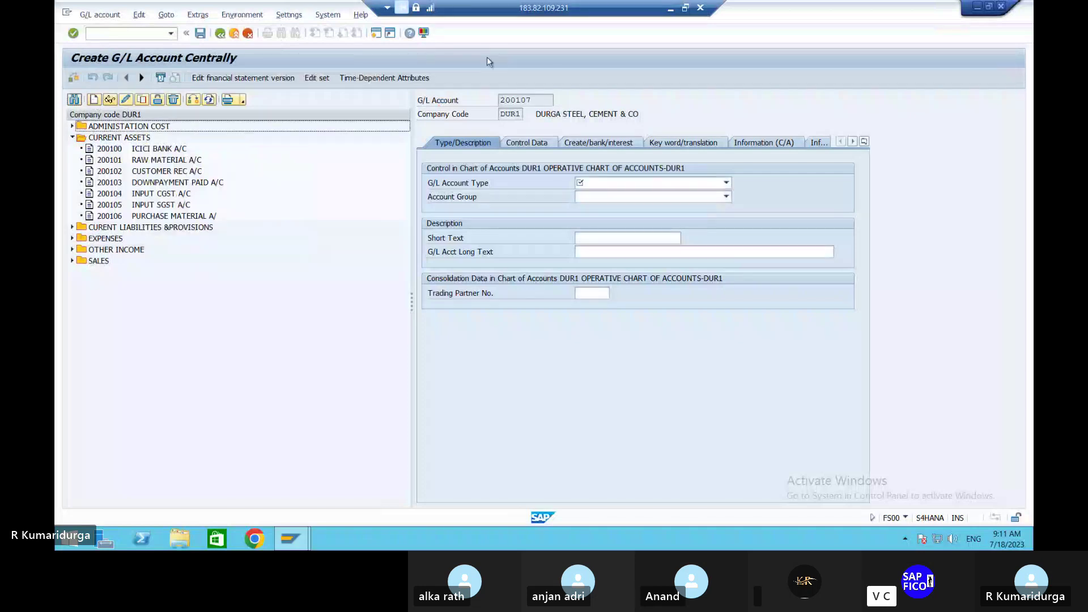
Set the G/L account type to Balance Sheet Account and the account group to CUAS CURRENT ASSETS
click(584, 185)
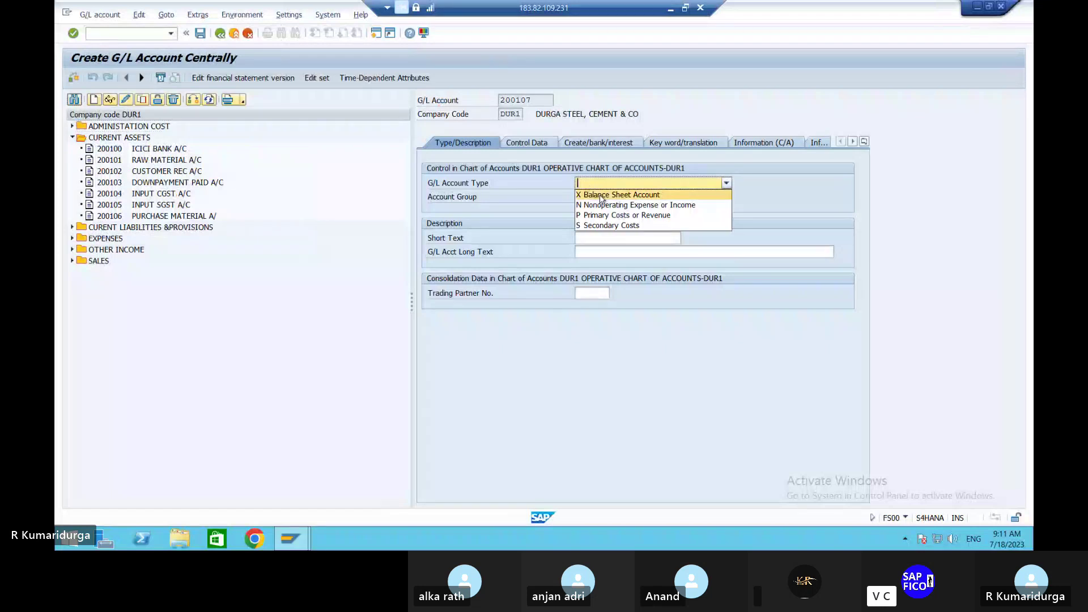
click(599, 196)
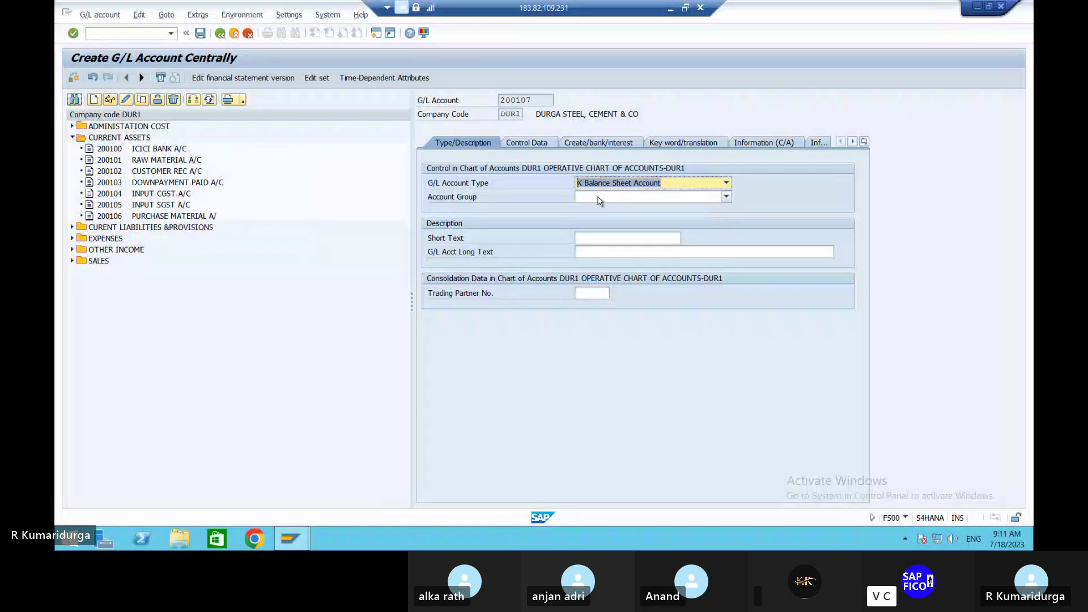
click(600, 198)
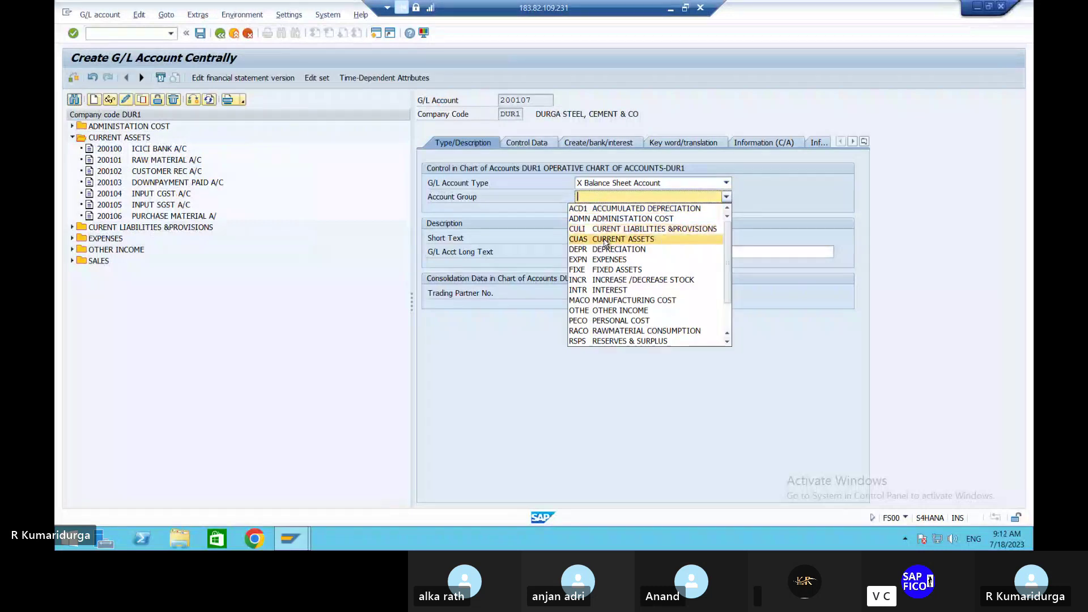
click(602, 239)
Describe the account with short text RAWMATERIAL INV A/C and long text RAWMATERIAL INVENTORY ACCOUNT
click(605, 238)
text(RAWMATERI)
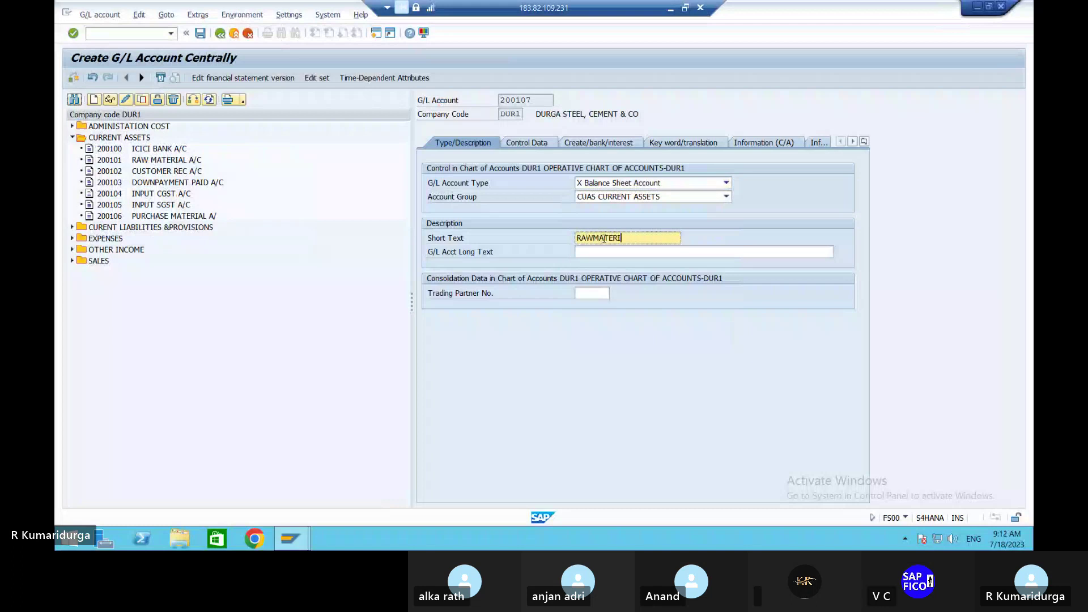
text(AL I)
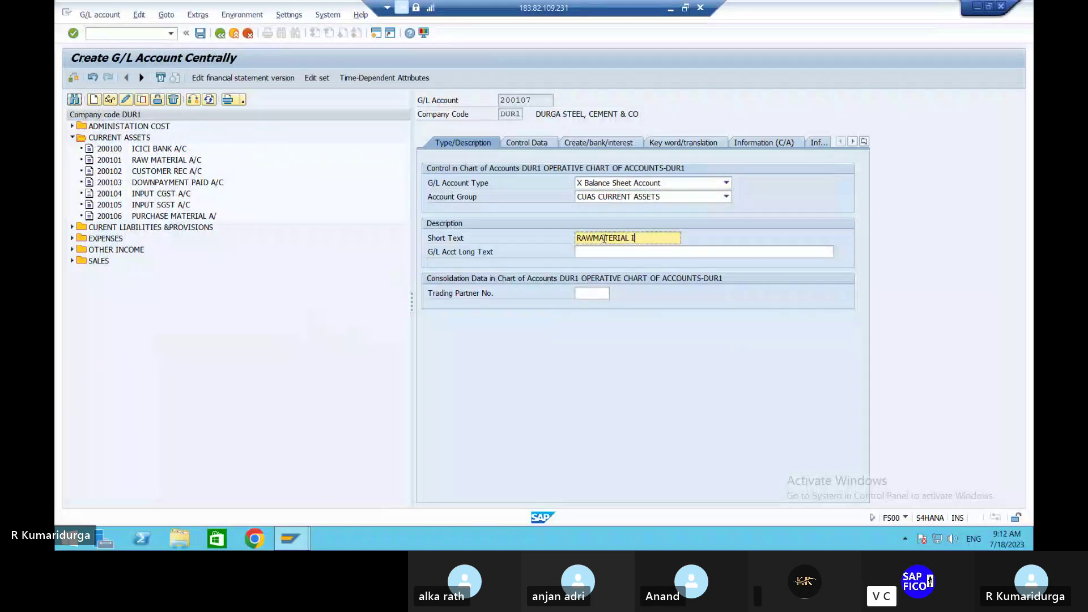
text(NV A/C)
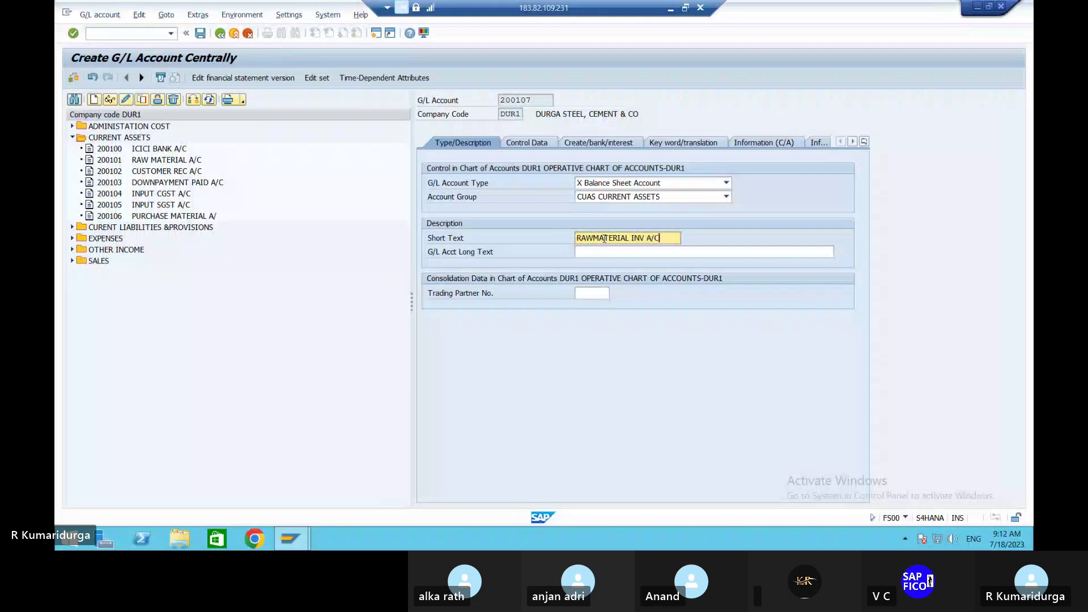
key(Tab)
text(RAW )
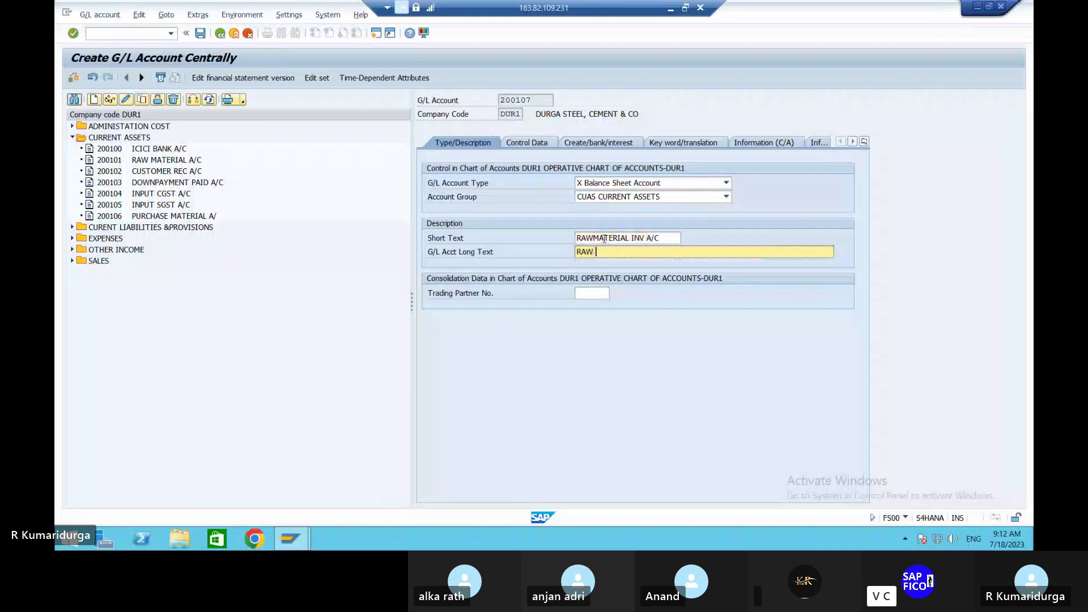
text(MATERIAL INVENTORY ACCOUNT)
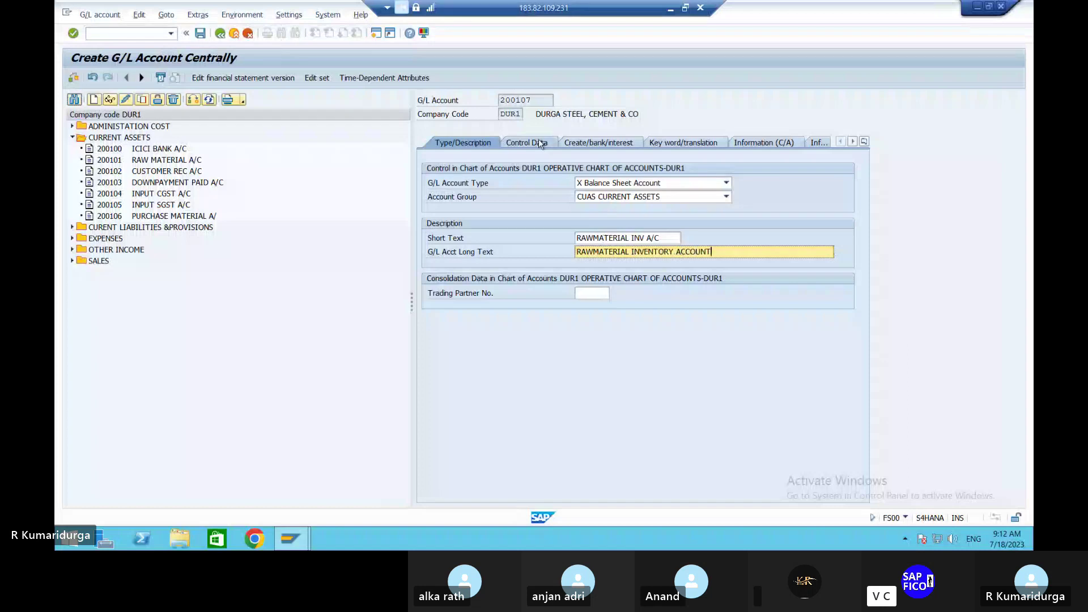
Set the sort key in the account's control data to 001
click(541, 142)
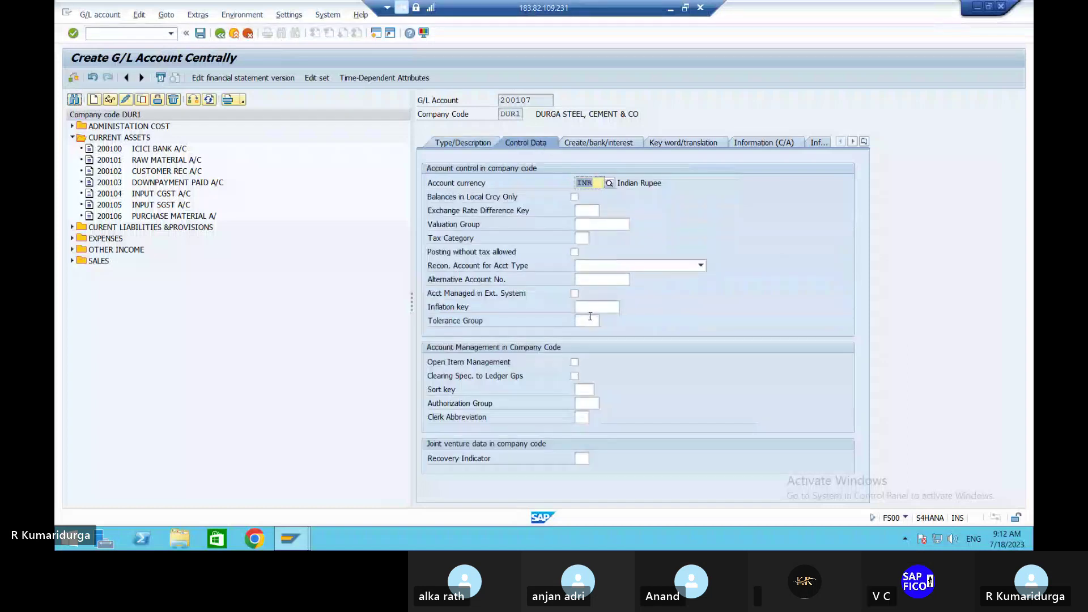
click(584, 388)
text(001)
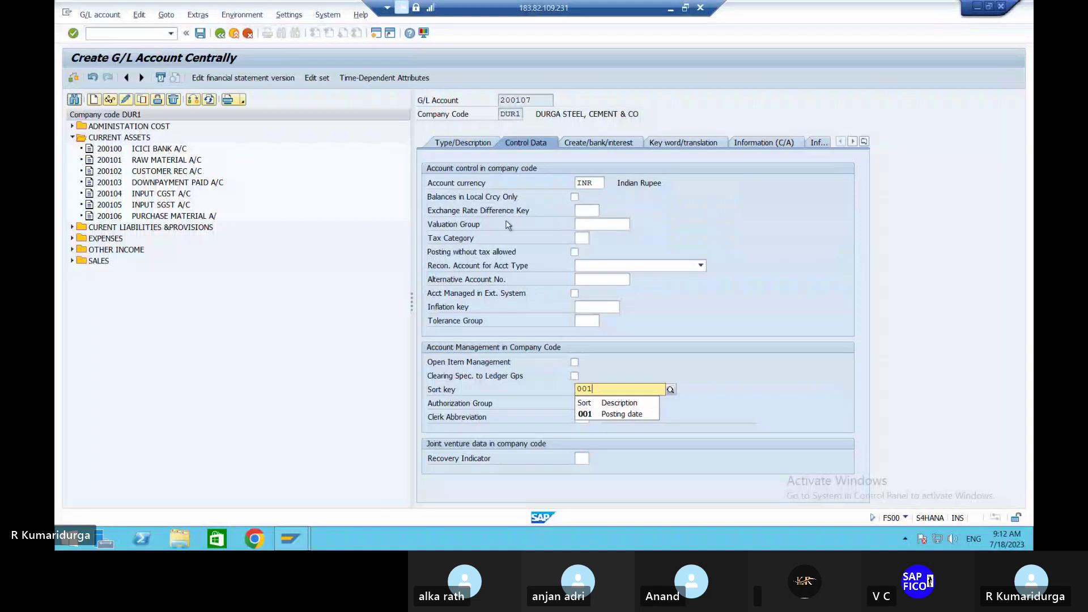
click(592, 224)
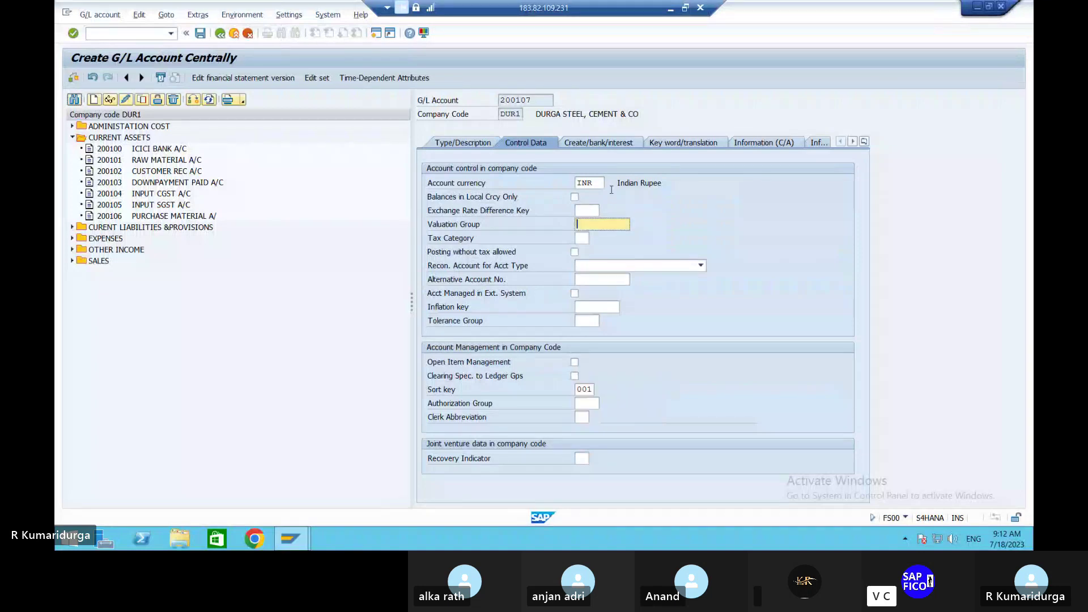
Assign field status group G006 with Post Automatically Only enabled, and save account 200107 despite the warning
click(626, 144)
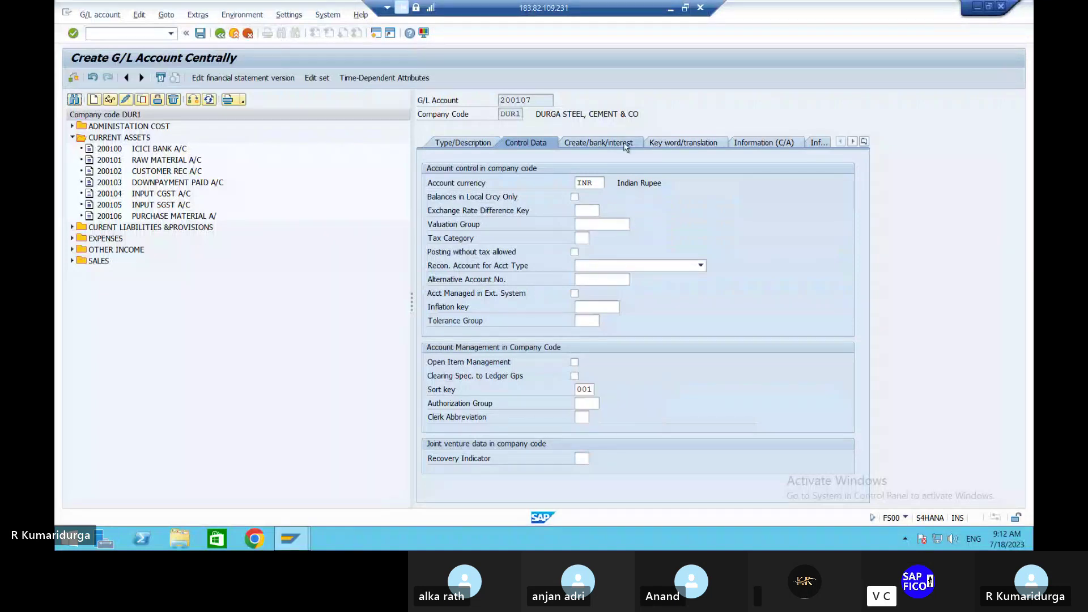
text(G00)
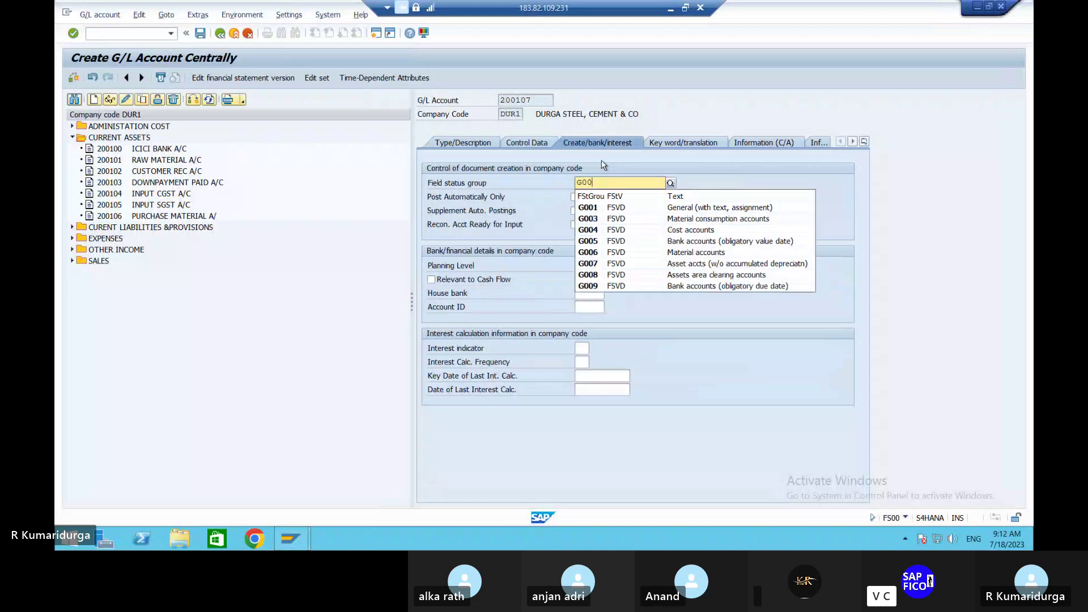
text(3)
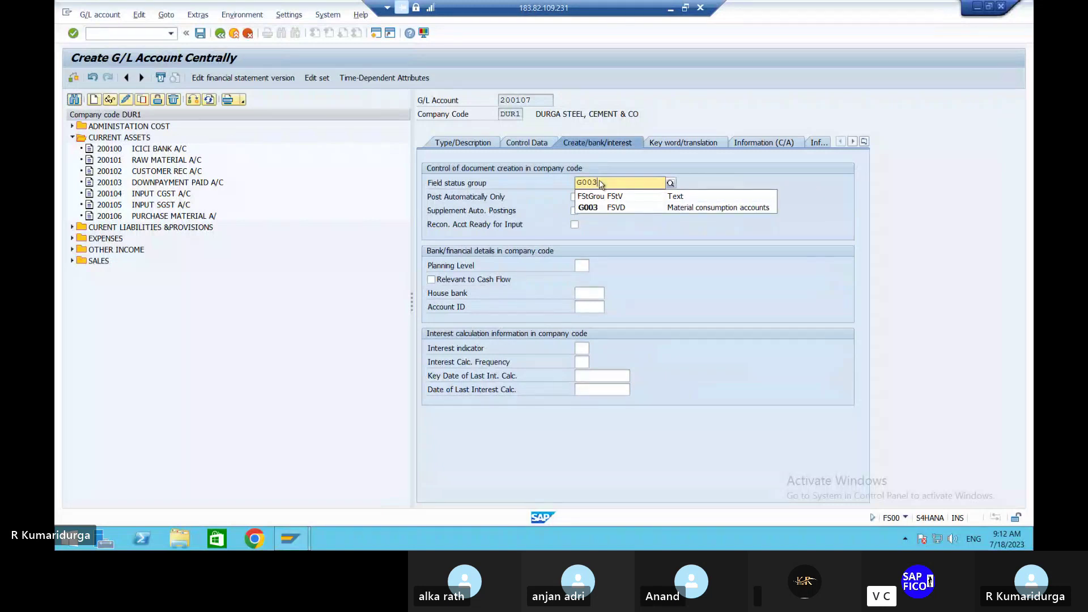
click(599, 208)
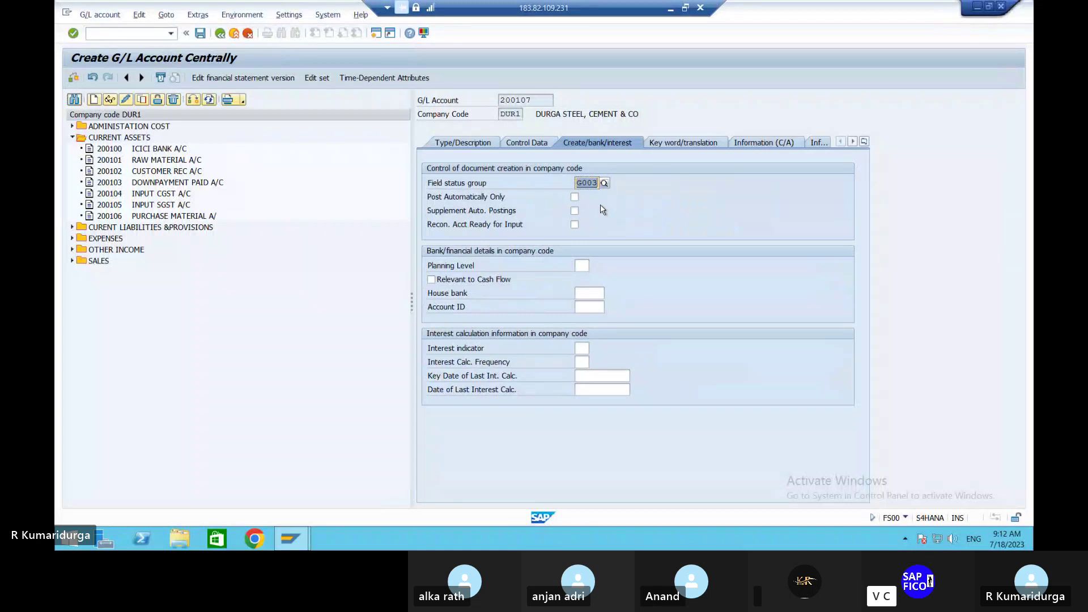
text(G)
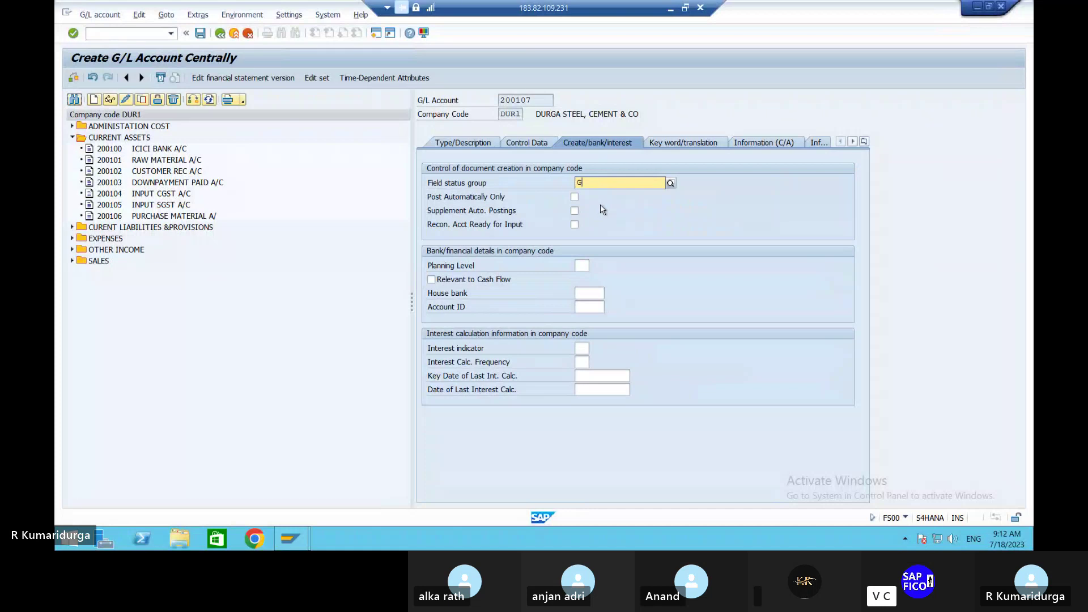
text(006)
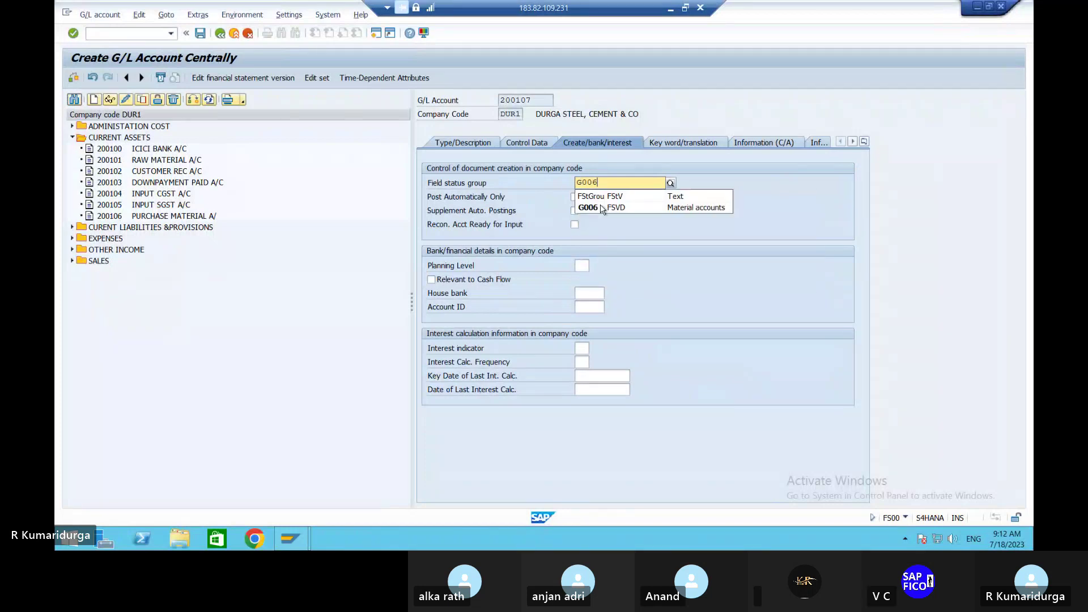
click(602, 208)
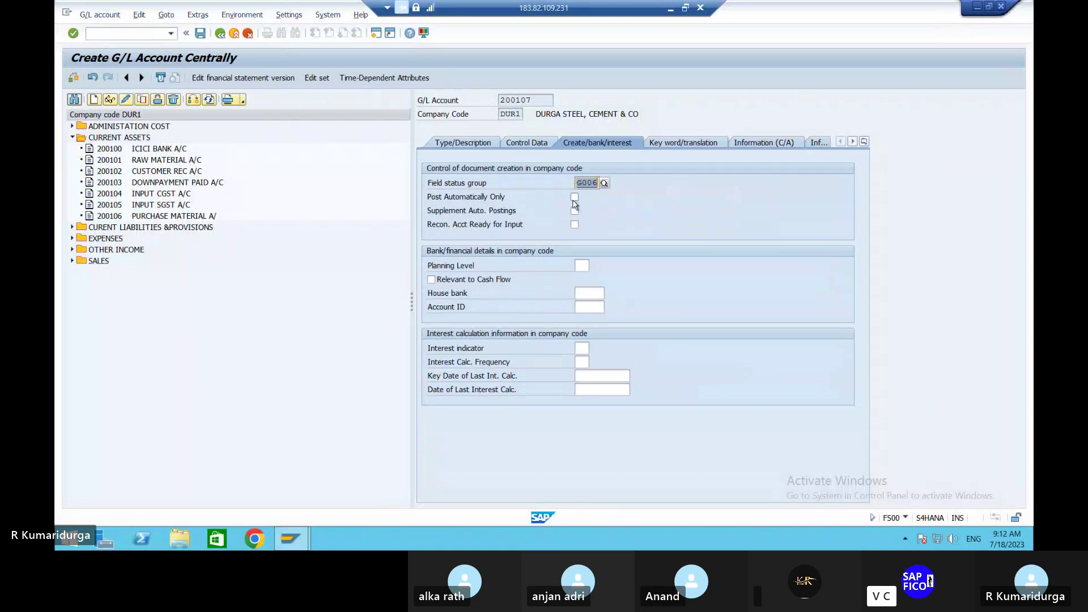
click(575, 199)
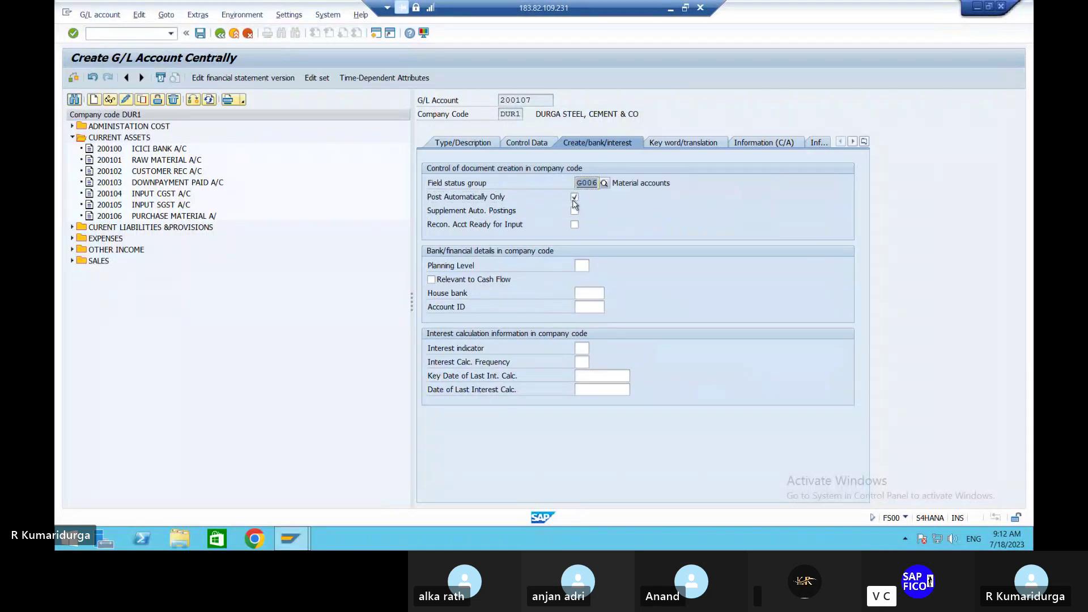
click(199, 34)
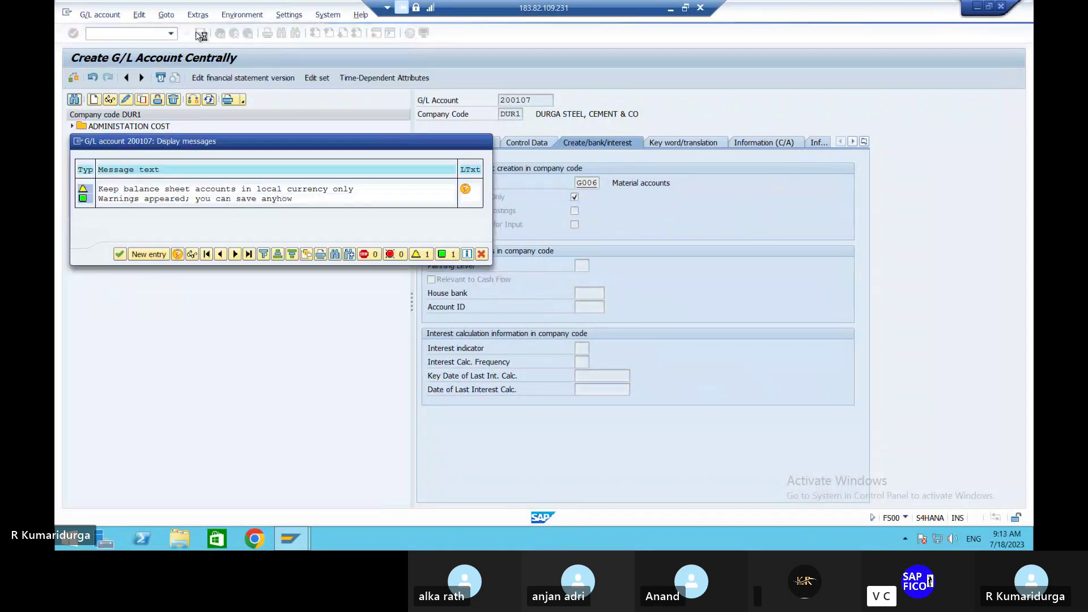
click(199, 34)
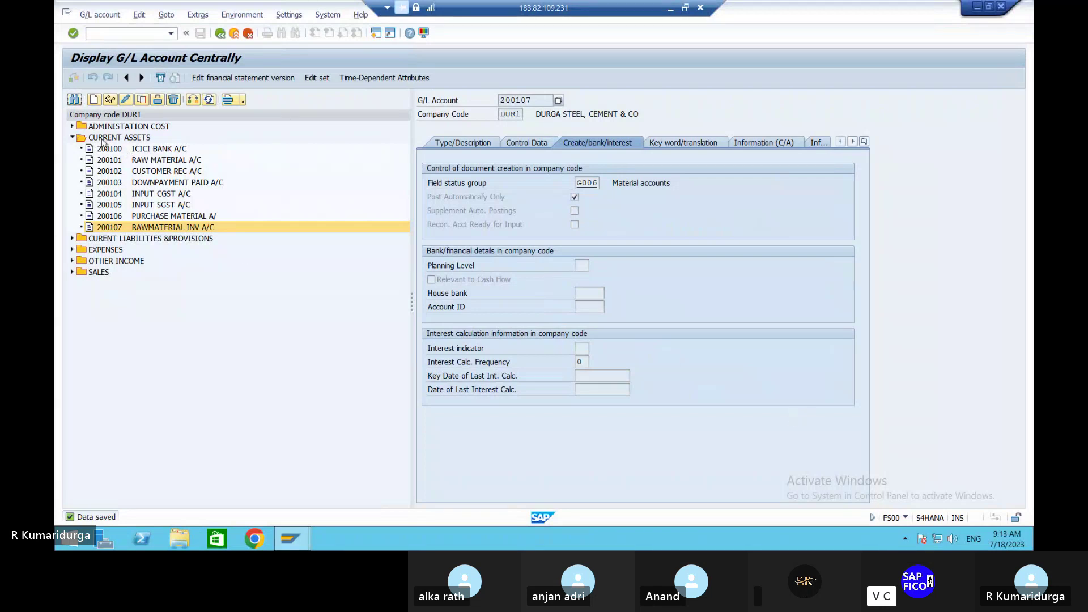
Expand the current liabilities and provisions group and start creating G/L account 100507 in company code DUR1, showing its type and description data
click(72, 244)
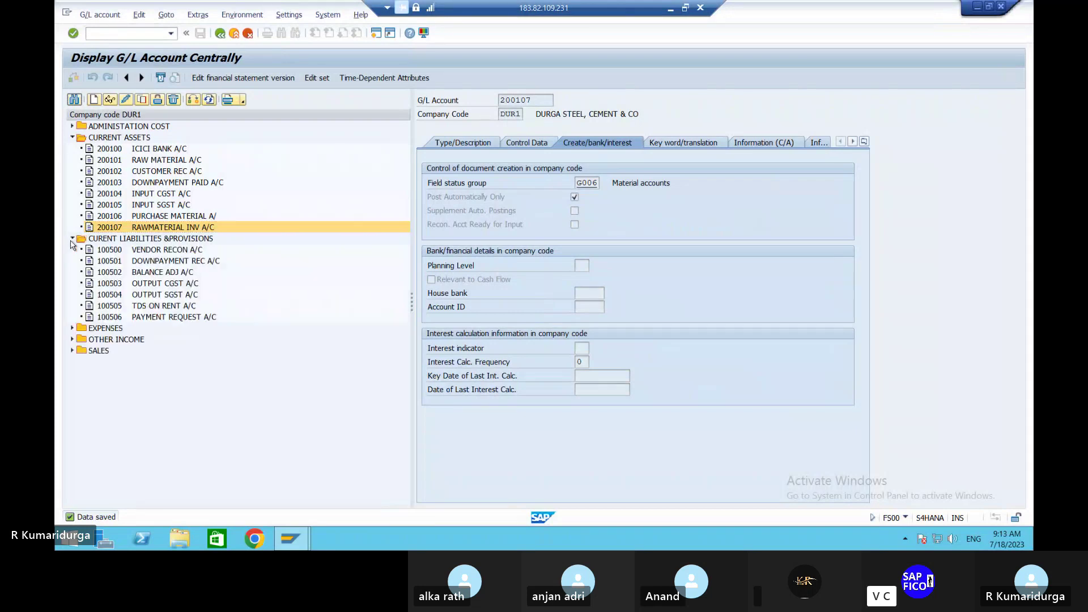
click(93, 99)
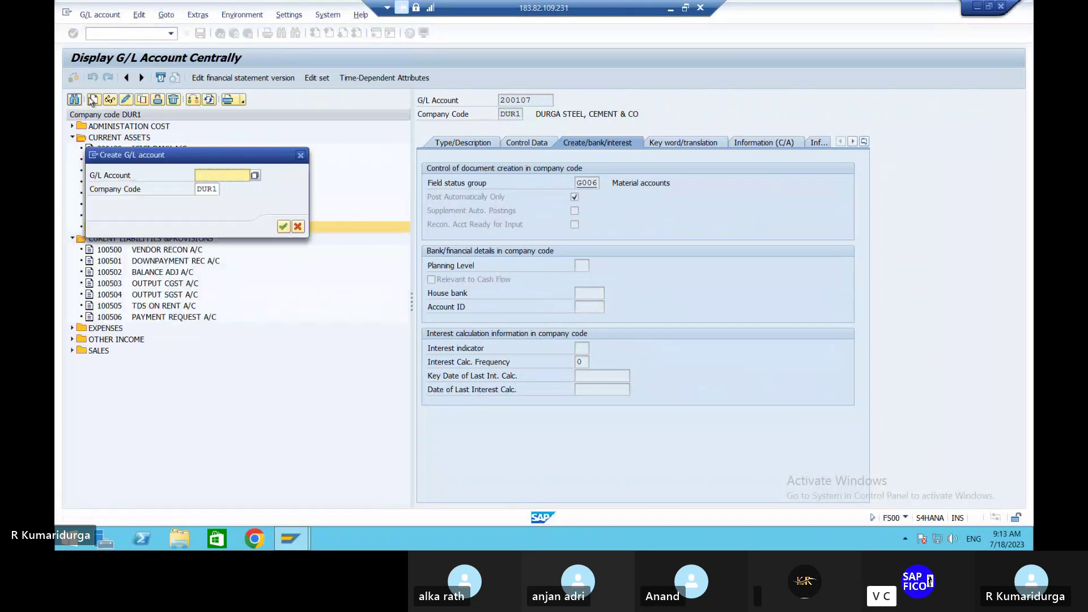
text(100507)
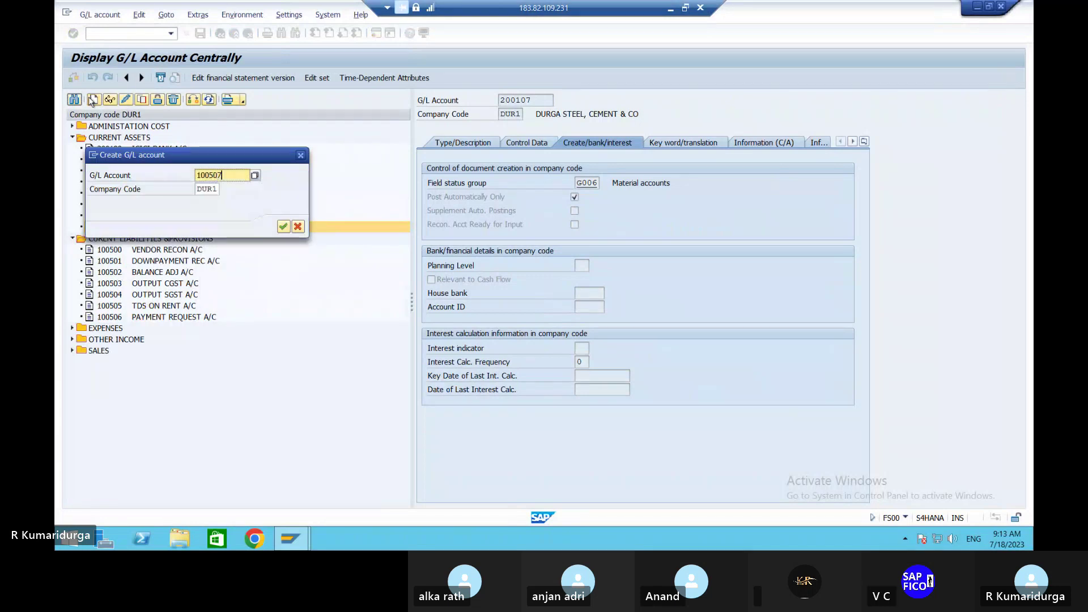
key(Return)
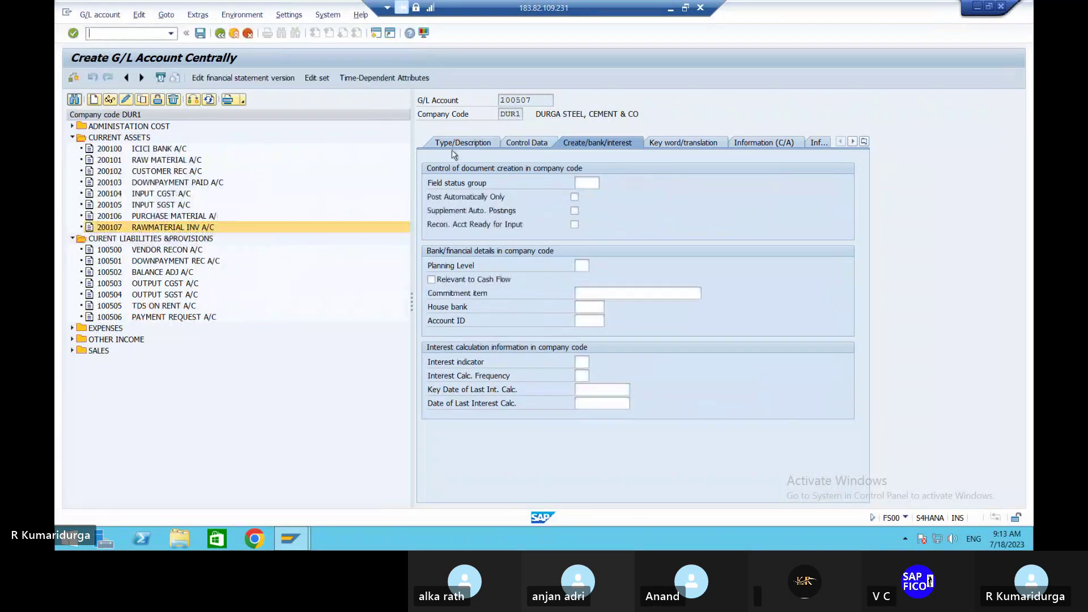
click(477, 142)
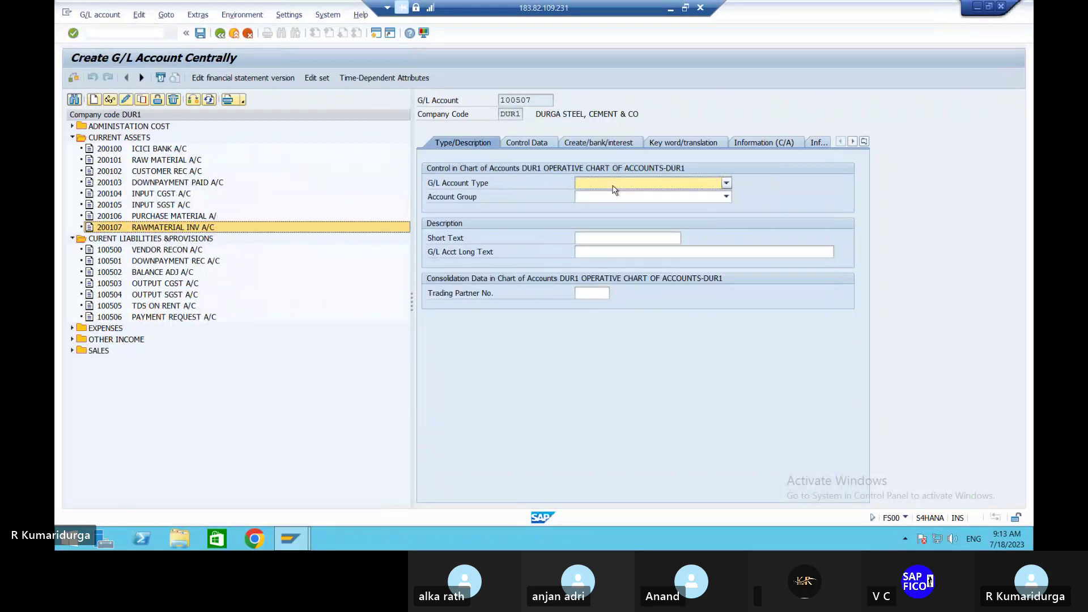
Classify account 100507 as X Balance Sheet Account in group CULI, and enter the short text GR/IR ACCOUNT
click(614, 197)
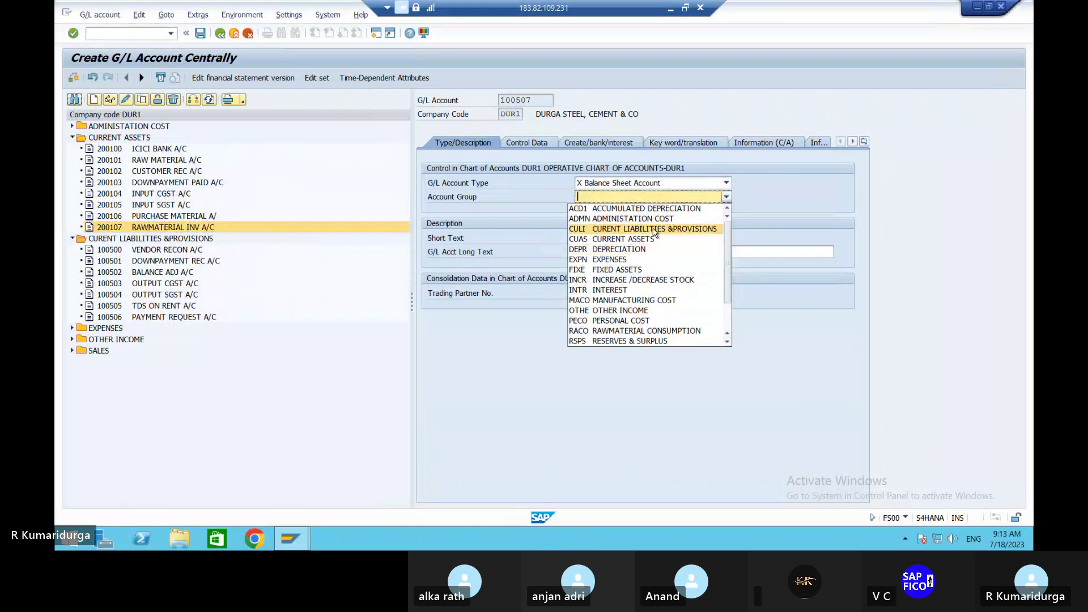
click(632, 229)
click(629, 241)
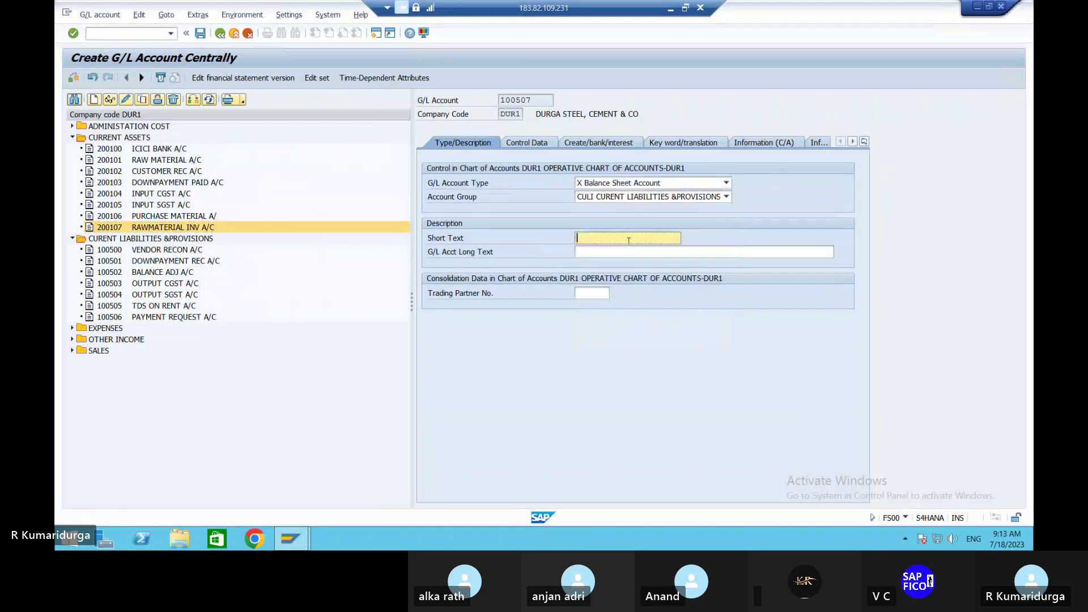
text(GR/IR ACCOUNT)
key(Tab)
text(G)
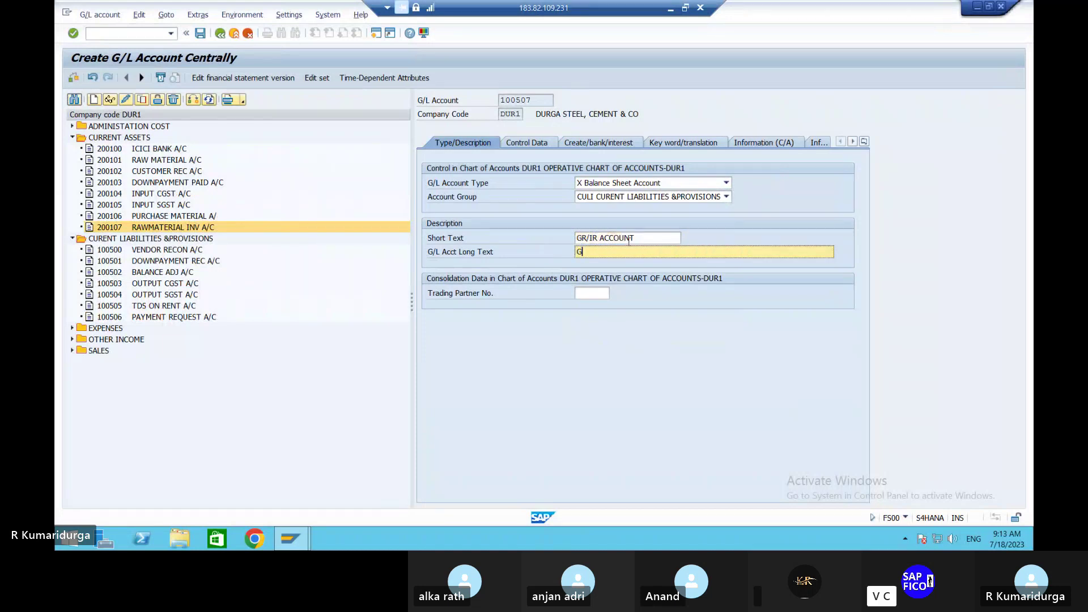
text(OODS RECEIPT)
key(BackSpace)
key(BackSpace)
key(BackSpace)
key(BackSpace)
key(BackSpace)
key(BackSpace)
key(BackSpace)
key(BackSpace)
key(BackSpace)
key(BackSpace)
key(BackSpace)
key(BackSpace)
key(BackSpace)
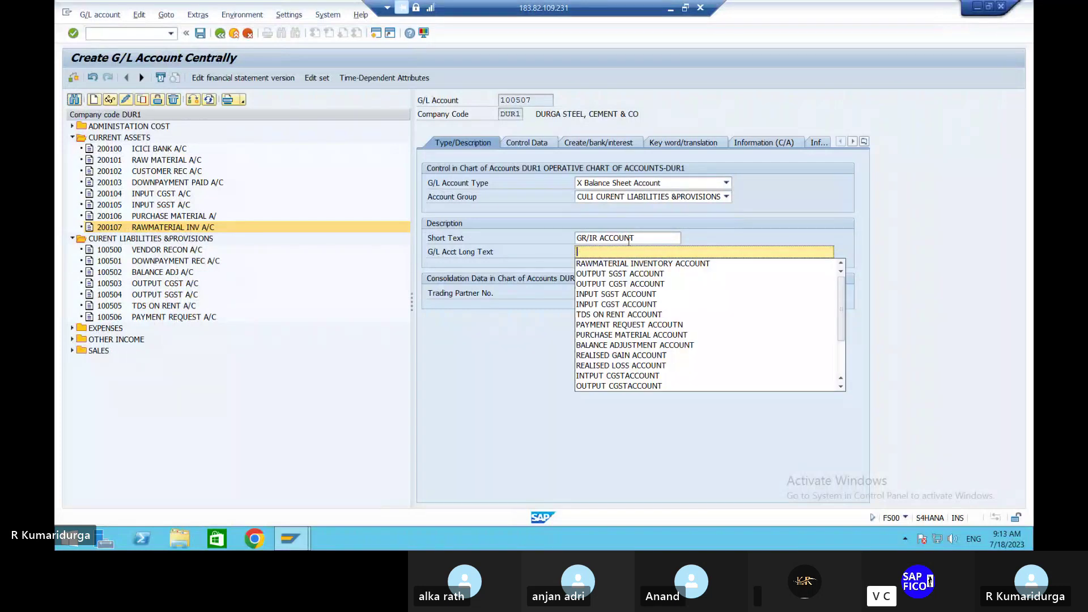
Change the short text to GR/IR CLEAR ACCOUNT and copy the same wording into the G/L account long text
click(600, 238)
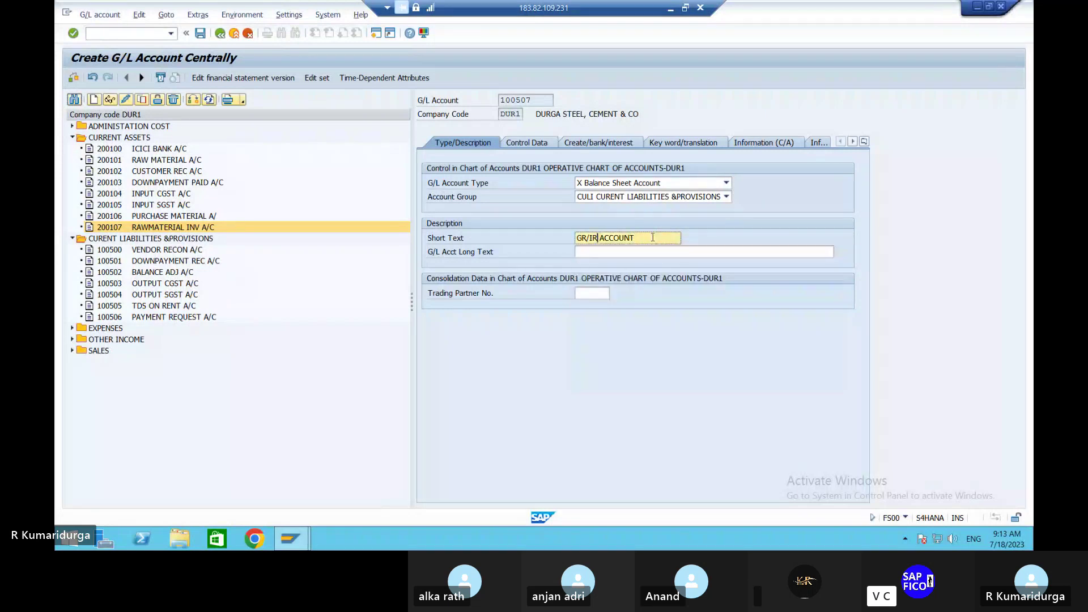
text(CLE)
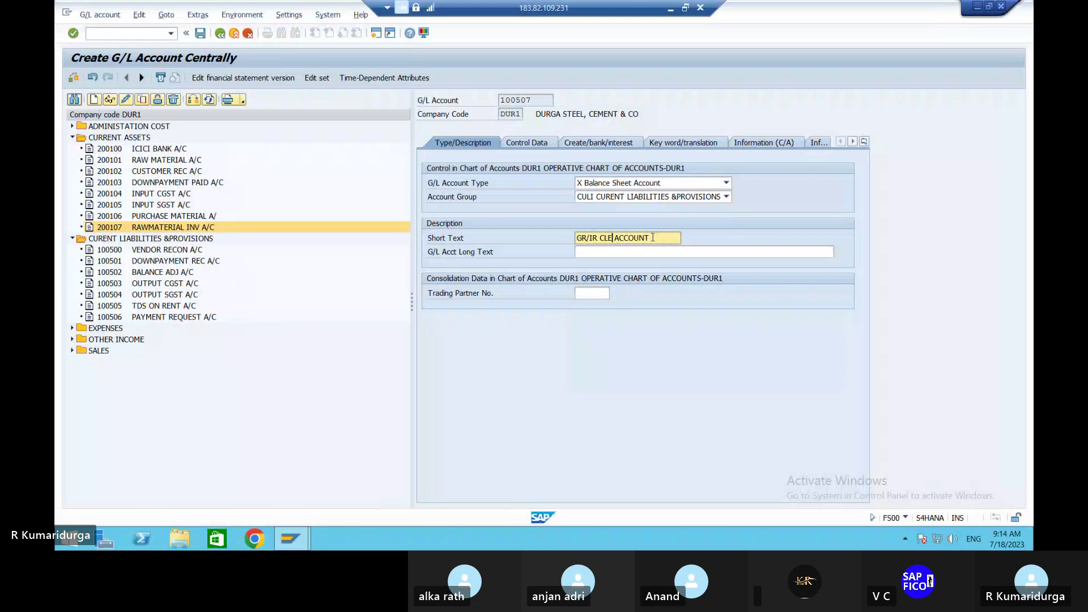
text(AR)
key(BackSpace)
key(Right)
key(shift+Home)
key(ctrl+c)
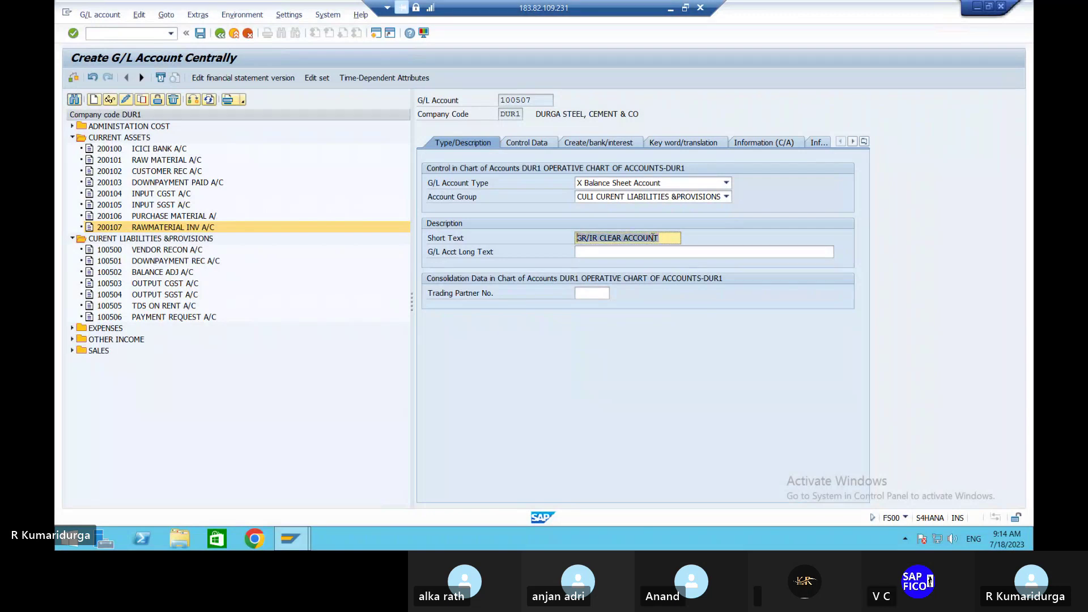
key(Left)
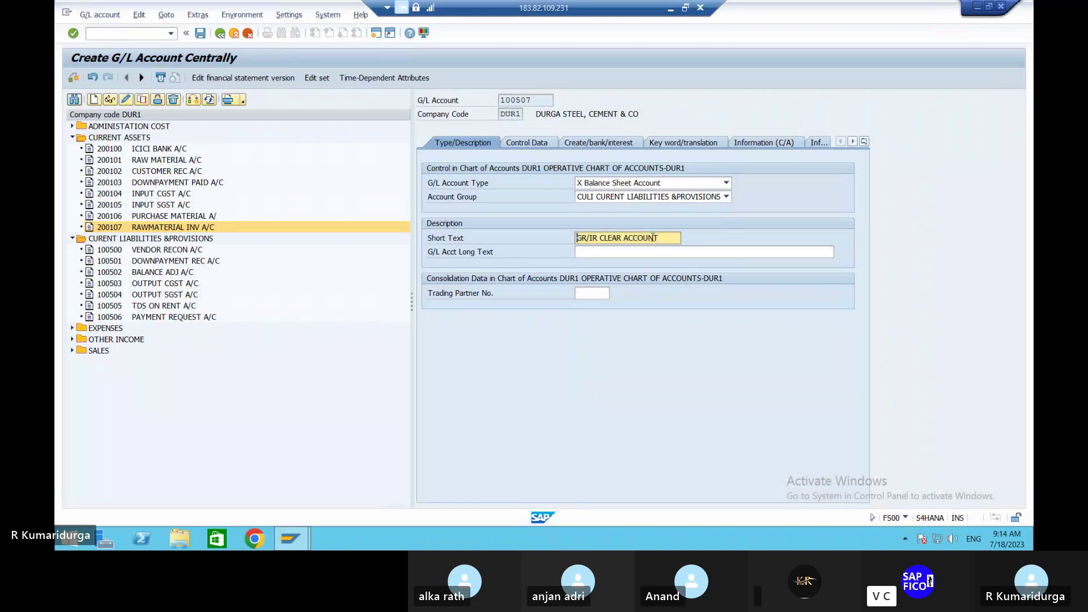
key(Tab)
key(ctrl+v)
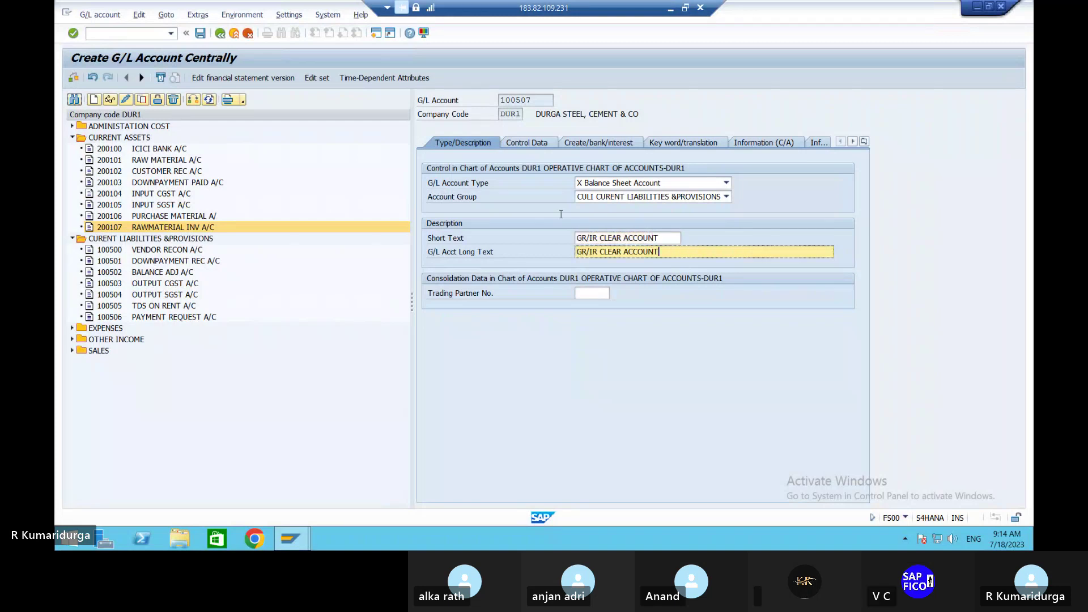
In the account's control data, set the sort key to 001 and enable Balances in Local Crcy Only
click(544, 145)
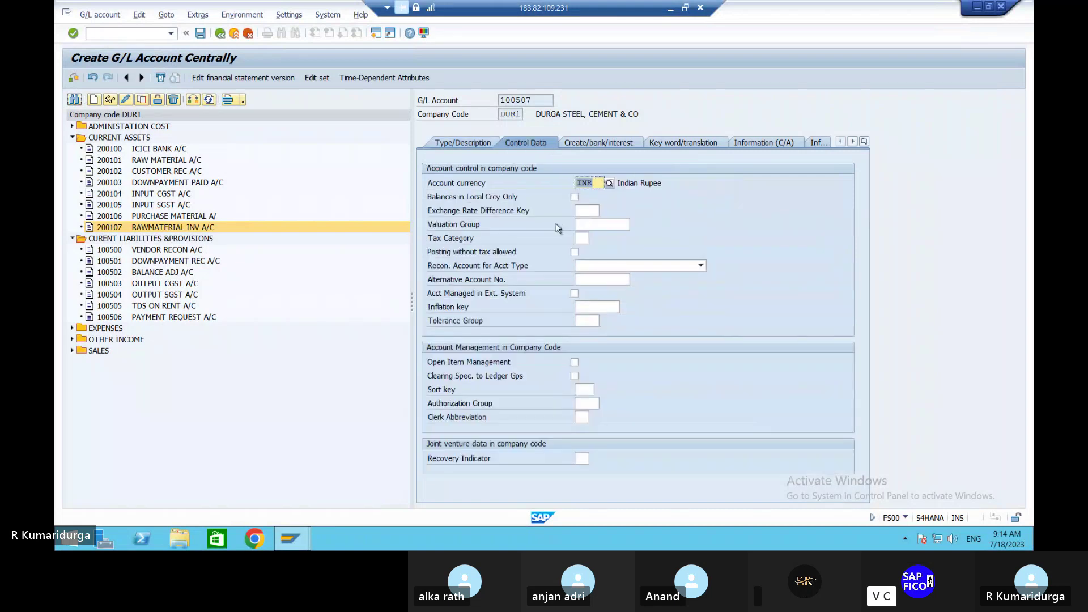
click(578, 389)
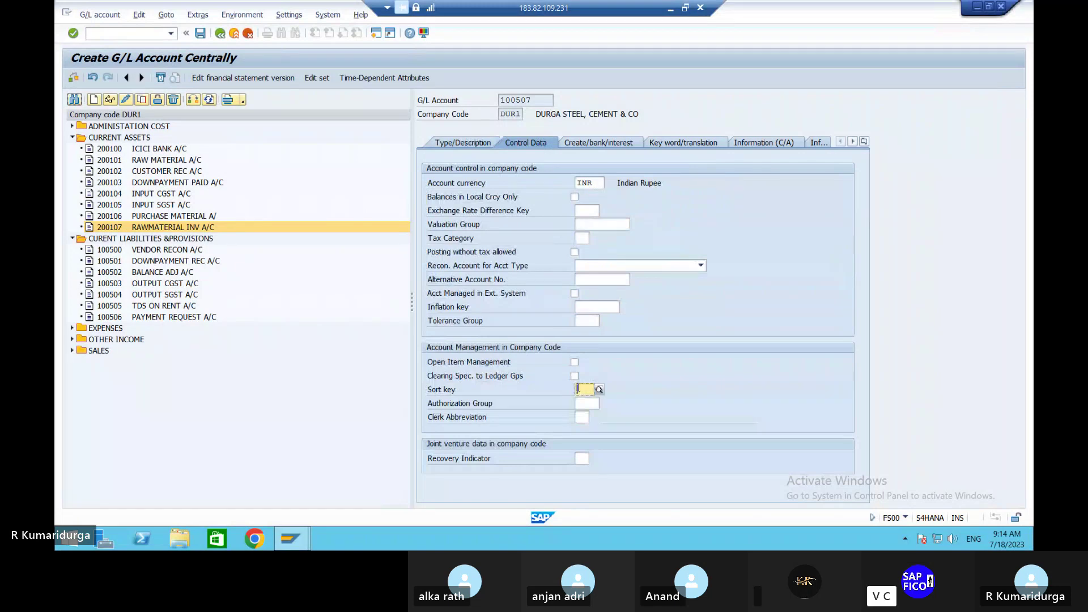
text(001)
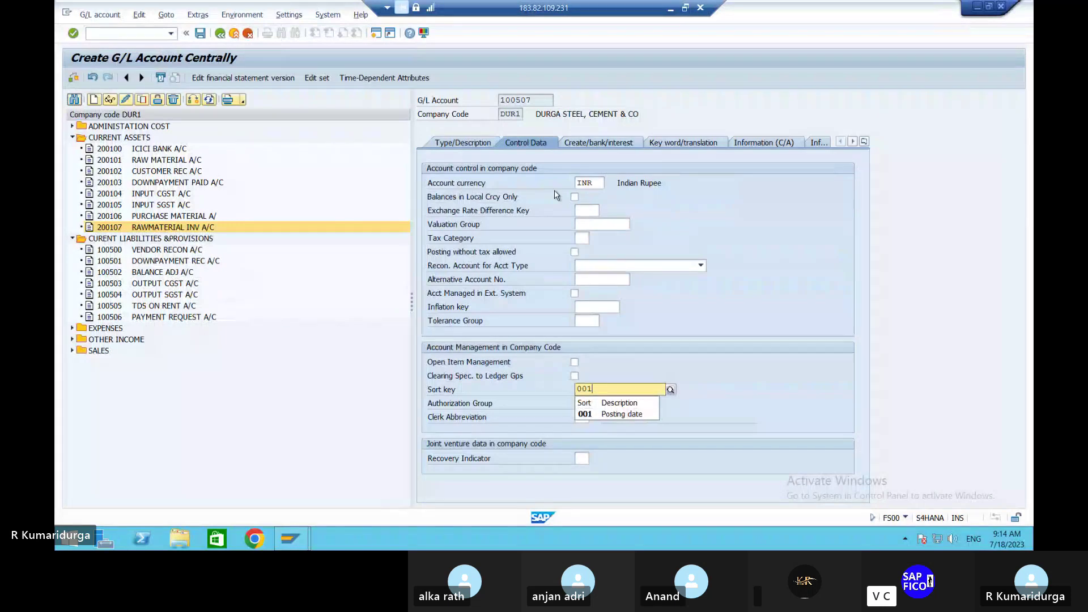
click(575, 197)
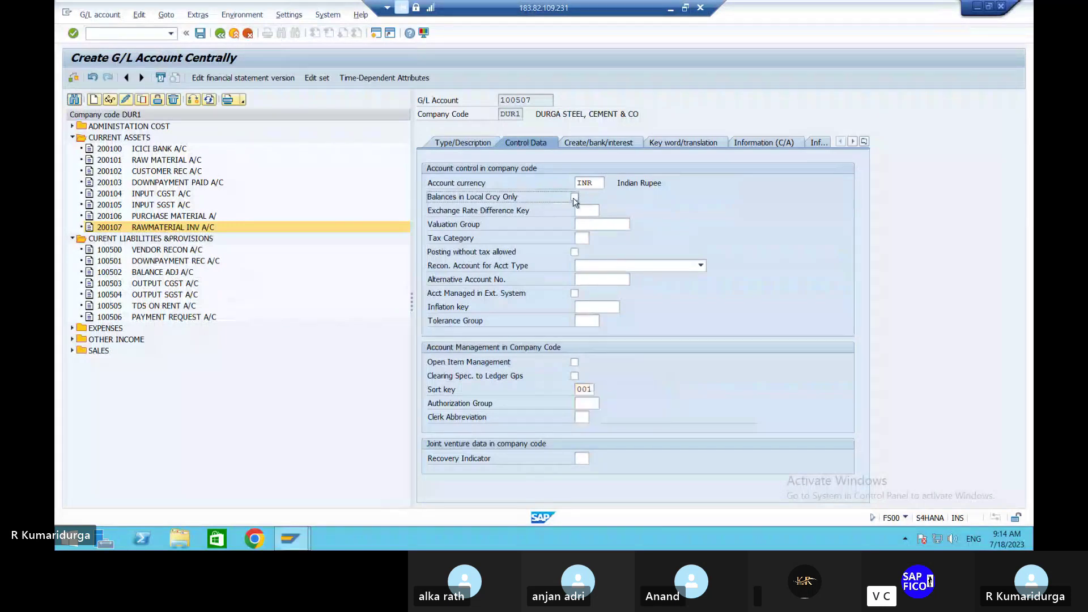
Assign field status group G045 with Post Automatically Only enabled, save account 100507 and dismiss the information message
click(618, 143)
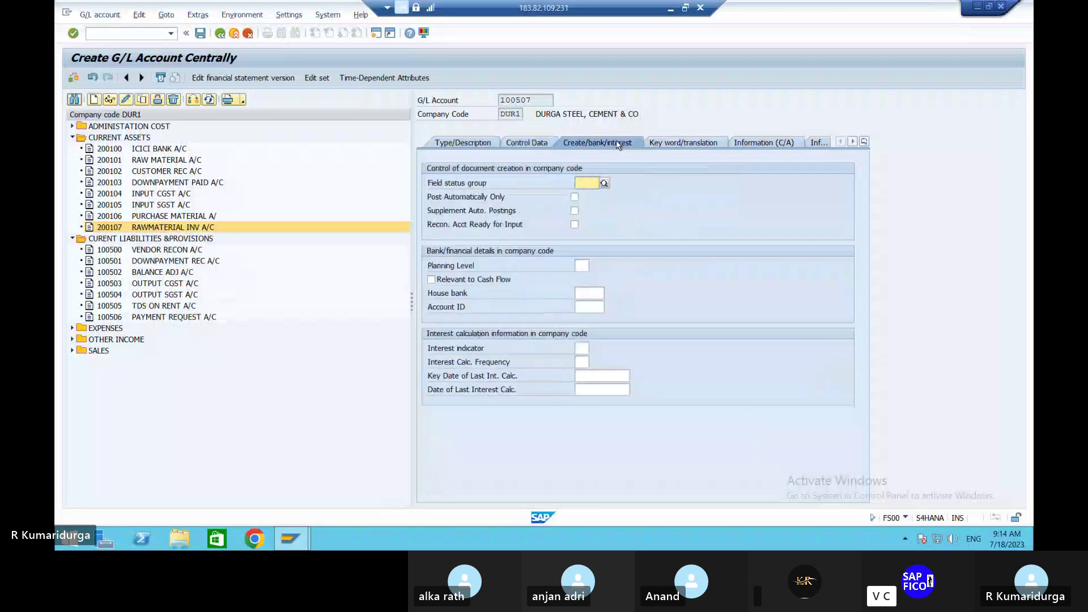
text(G)
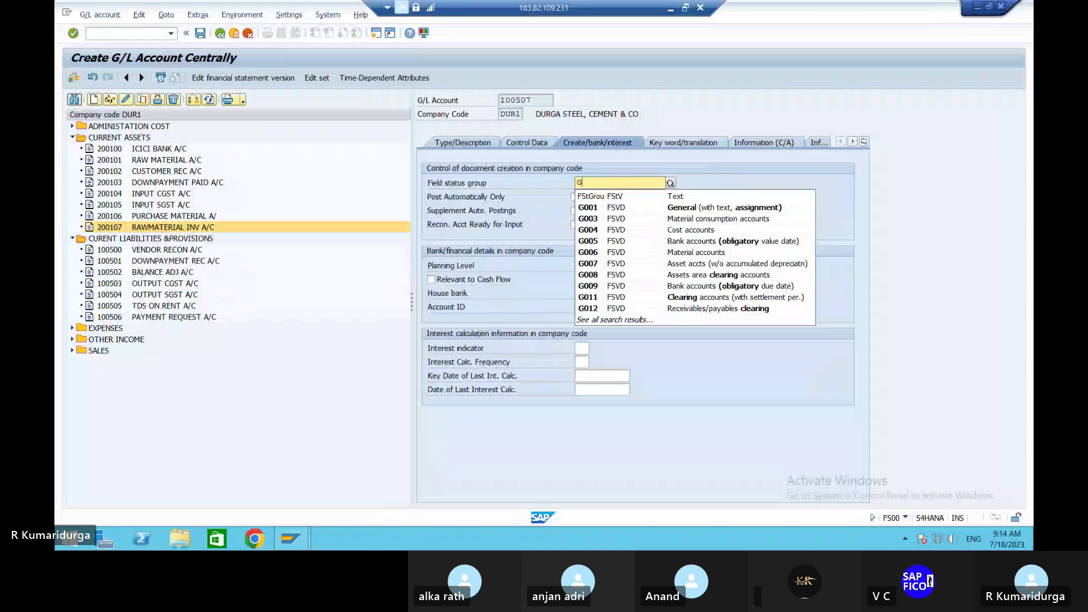
text(045)
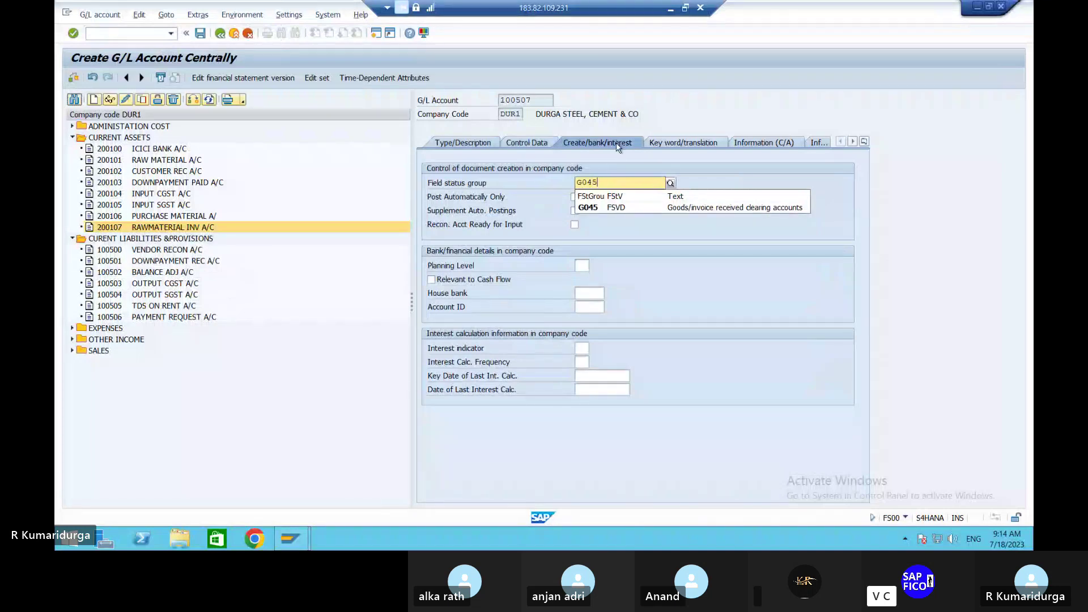
click(616, 207)
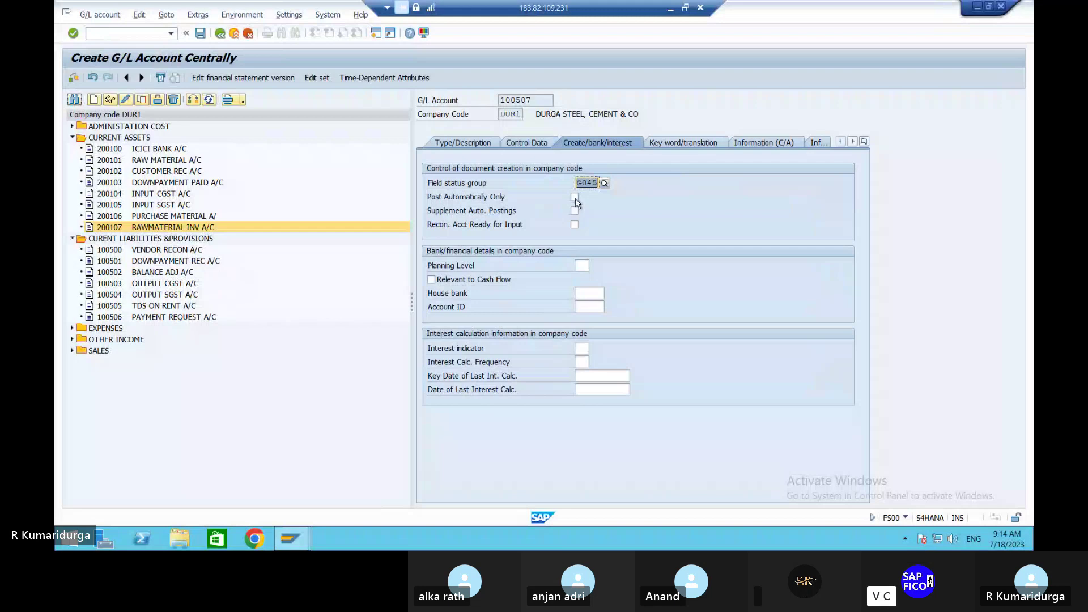
click(574, 197)
key(Return)
click(200, 33)
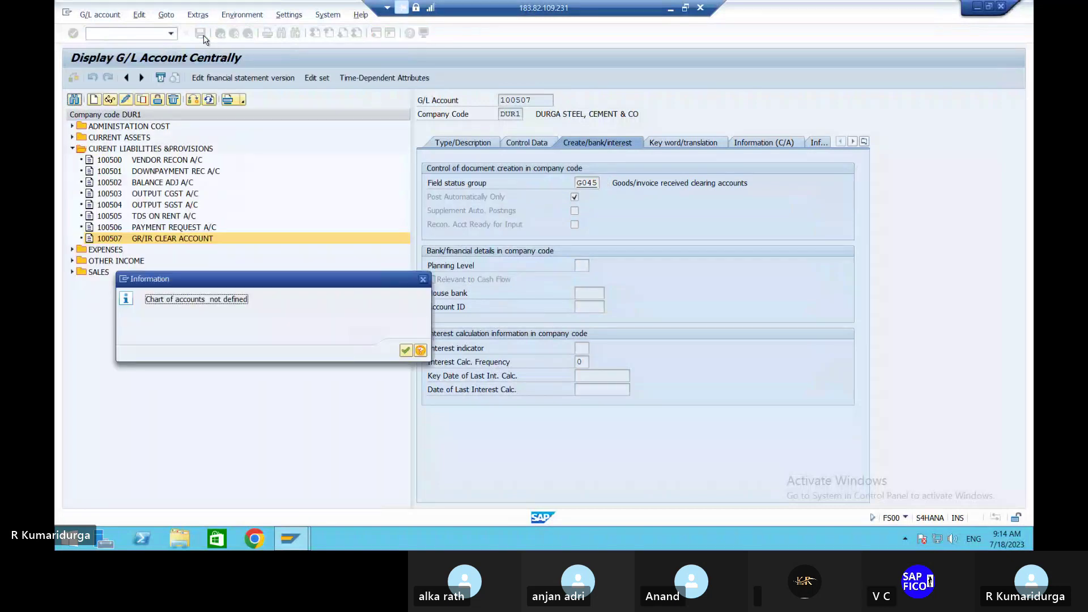
key(Return)
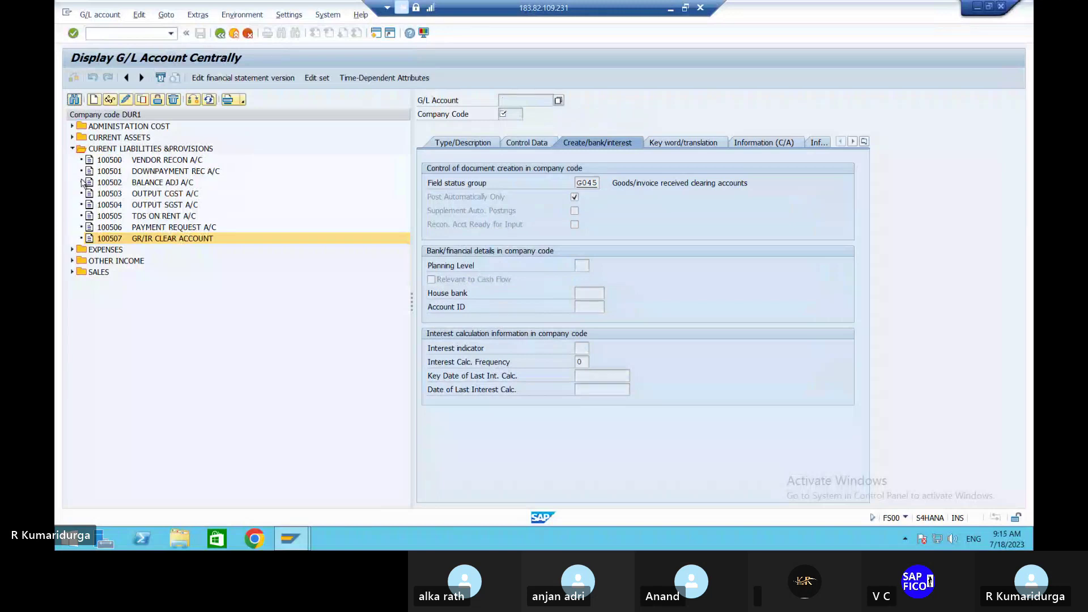
click(95, 104)
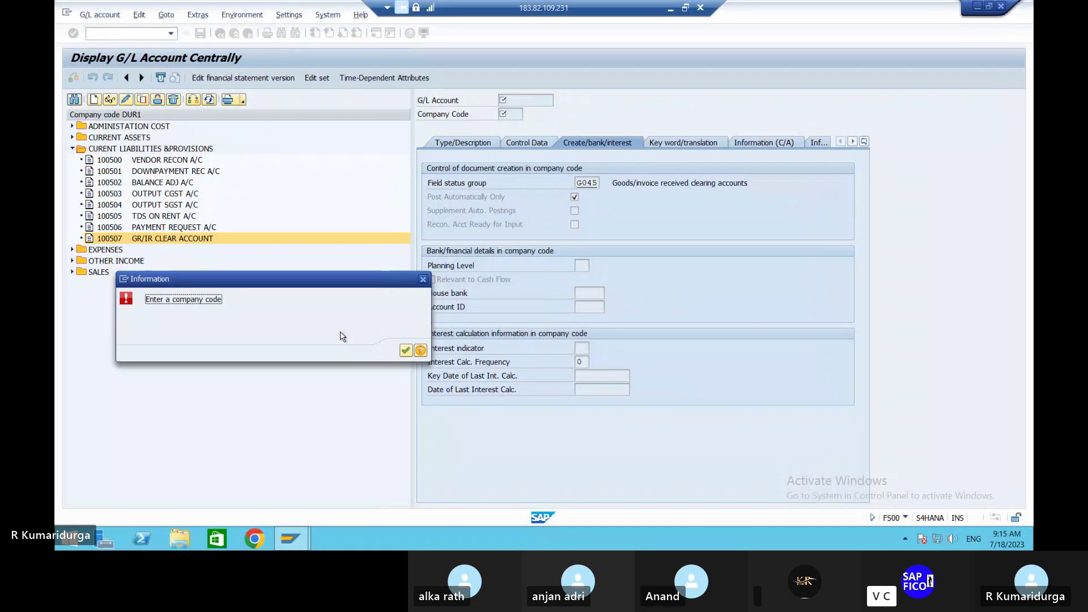
click(423, 279)
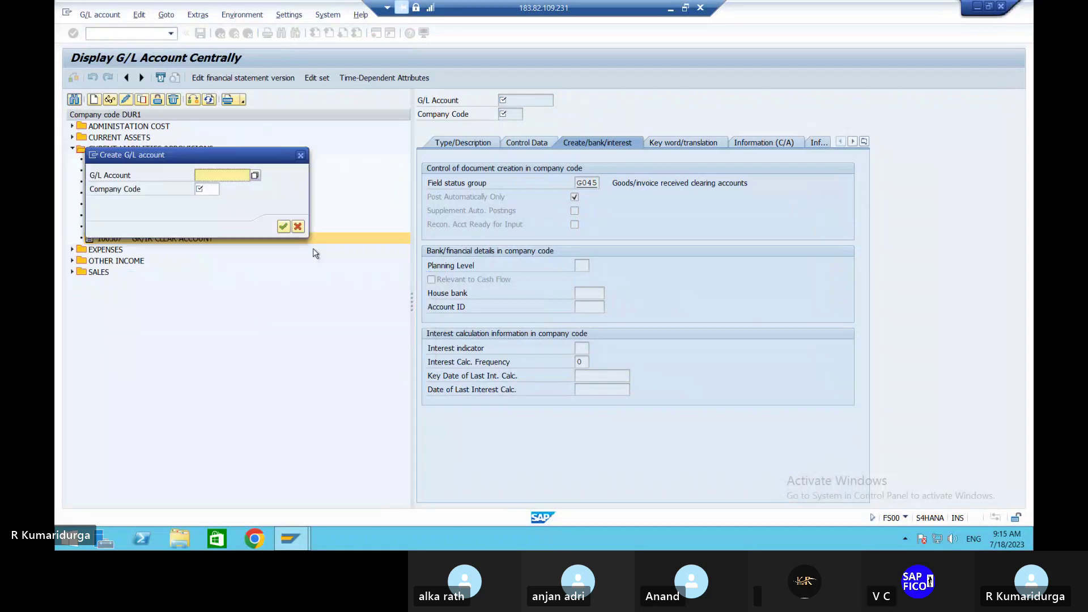
click(300, 156)
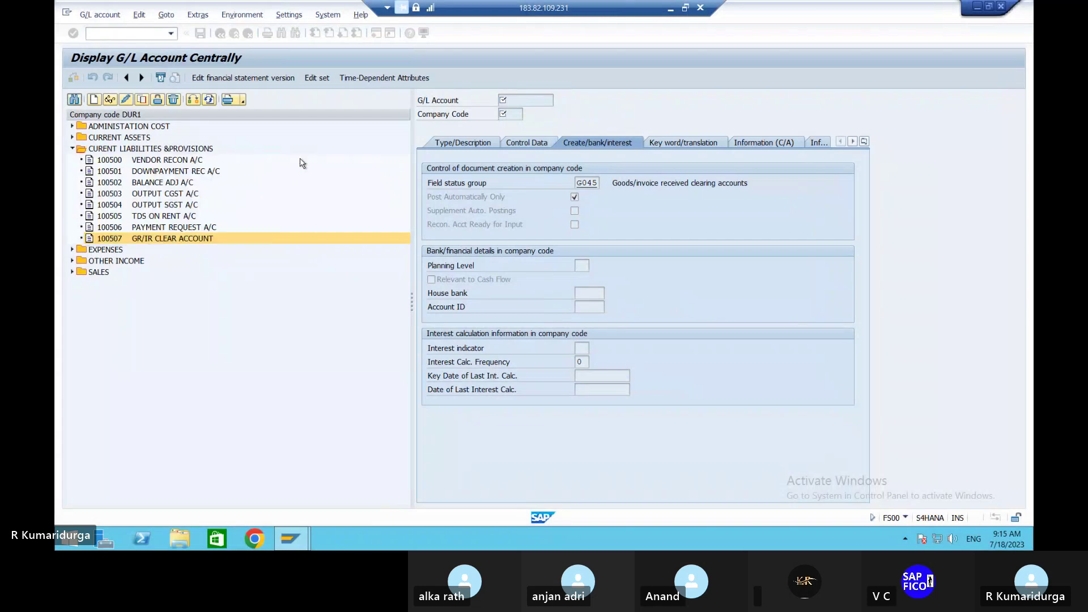
Expand the expenses group and start creating G/L account 400302 in company code DUR1
click(72, 250)
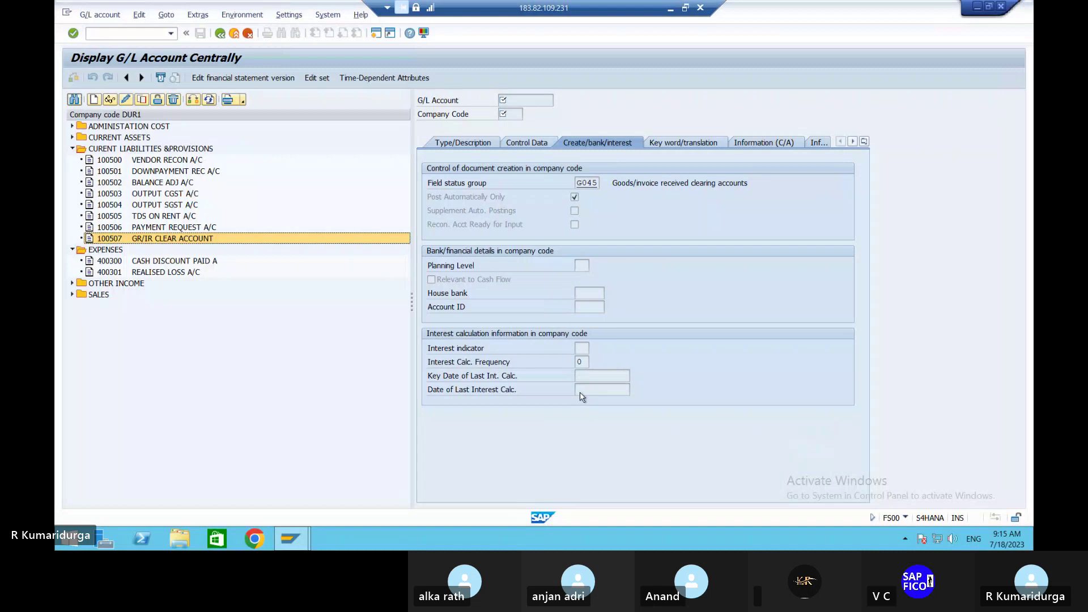
click(94, 102)
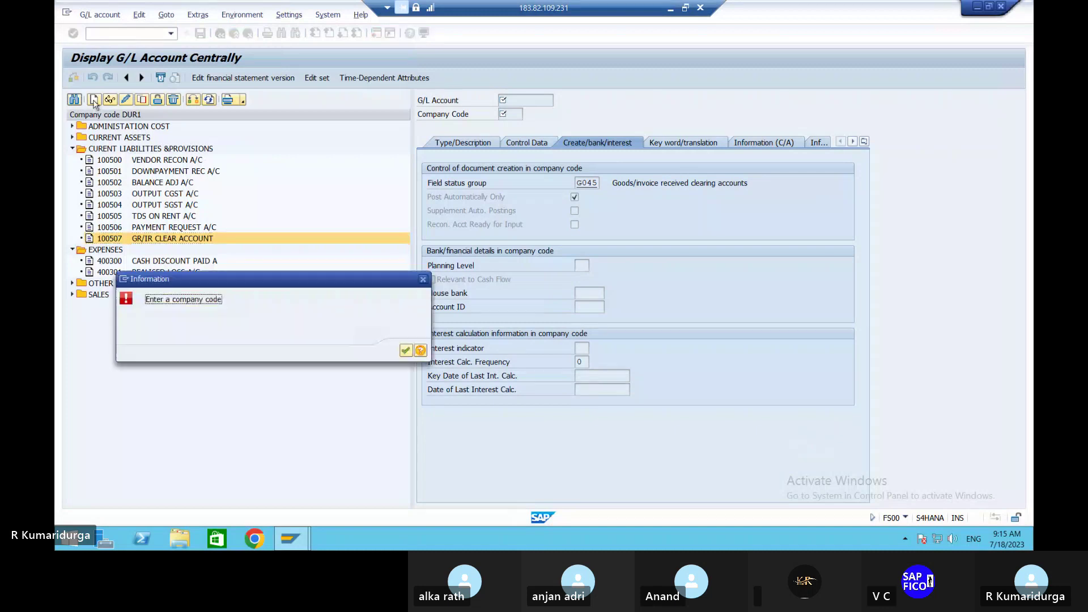
click(424, 279)
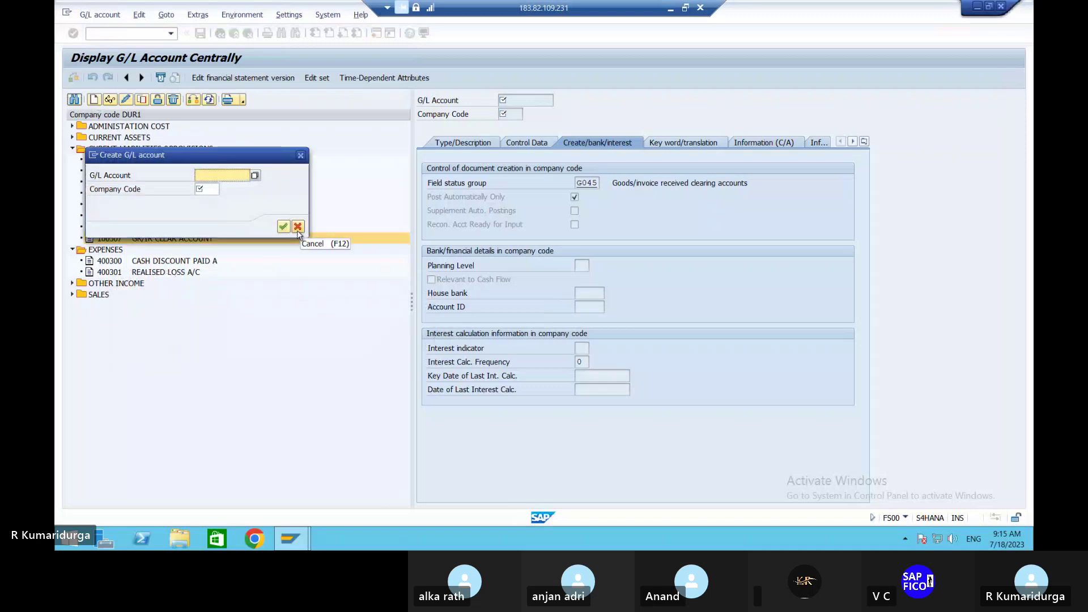
text(400302)
key(Return)
key(Return)
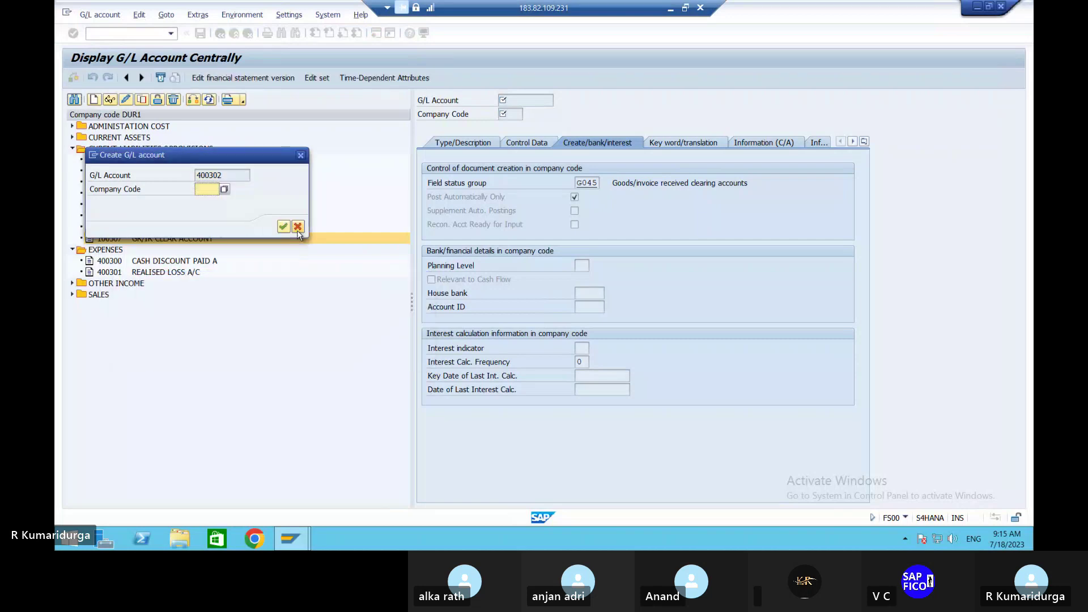
text(DUR)
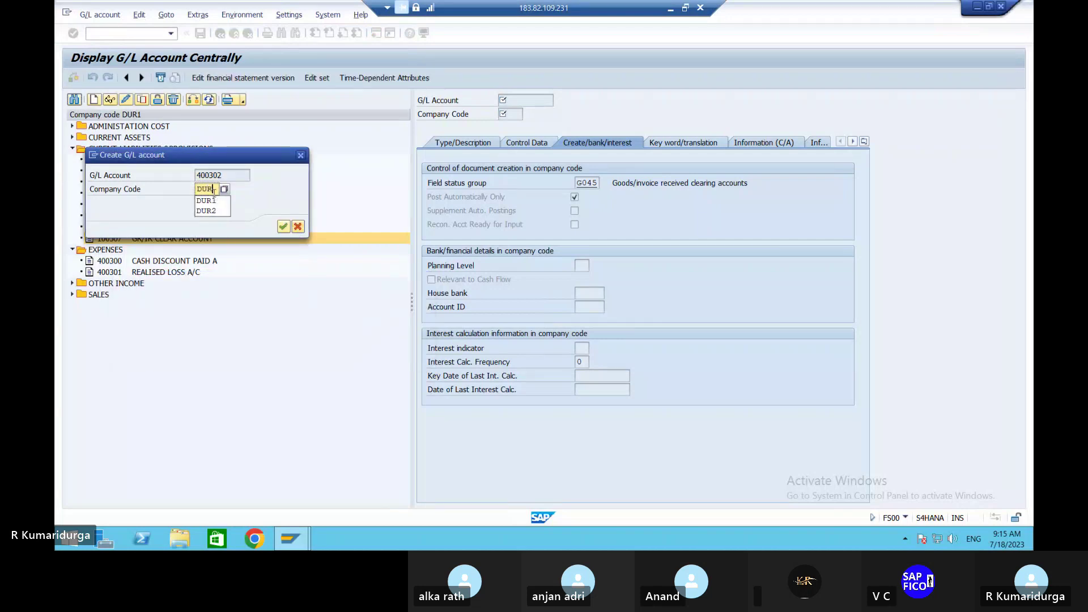
click(211, 200)
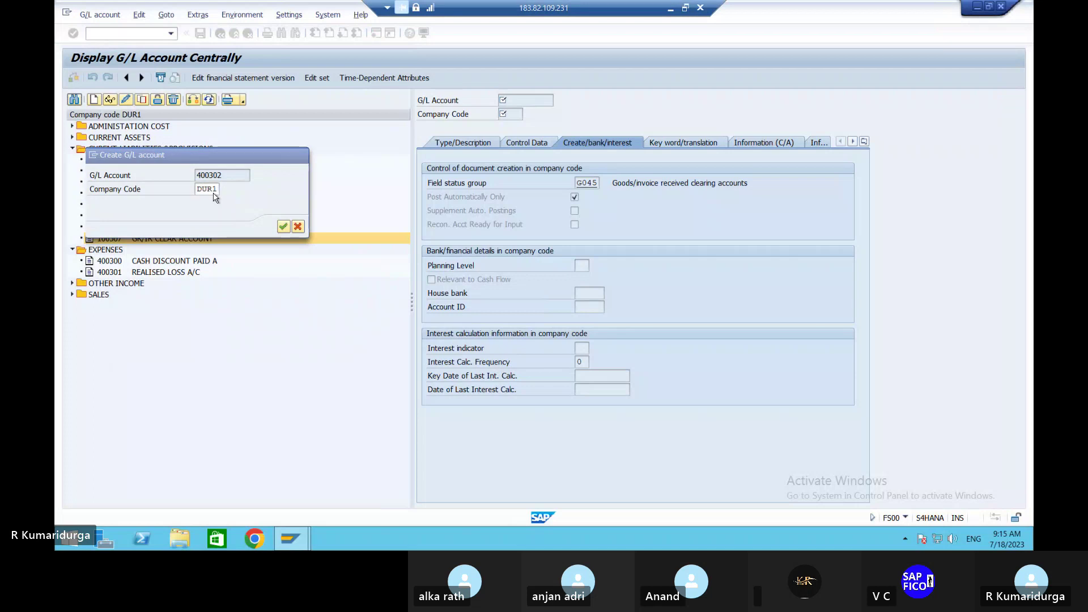
key(Return)
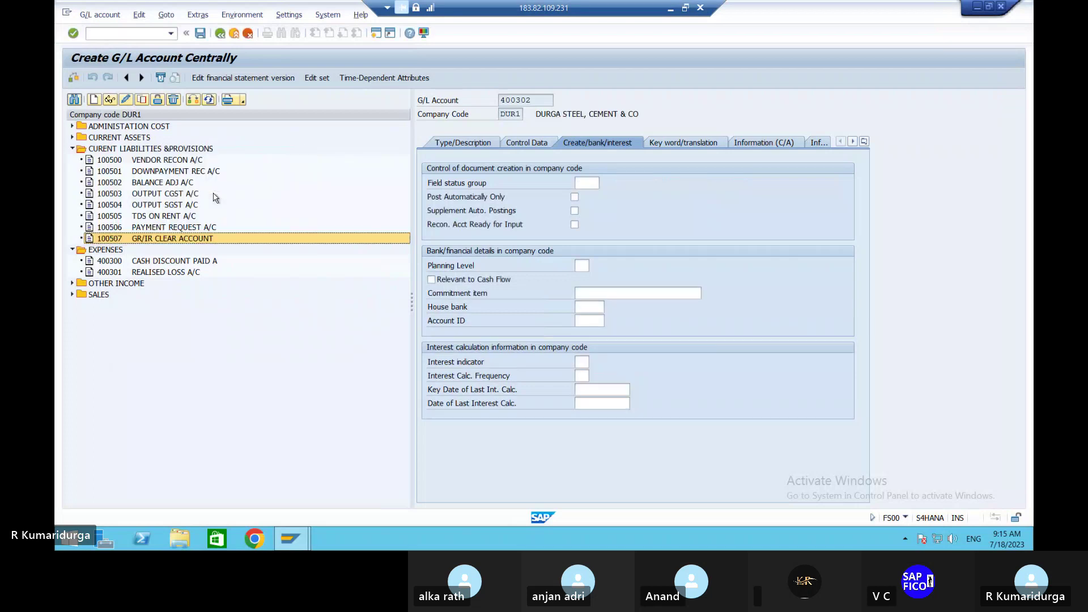
Classify account 400302 as P Primary Costs or Revenue in account group EXPN EXPENSES
click(476, 142)
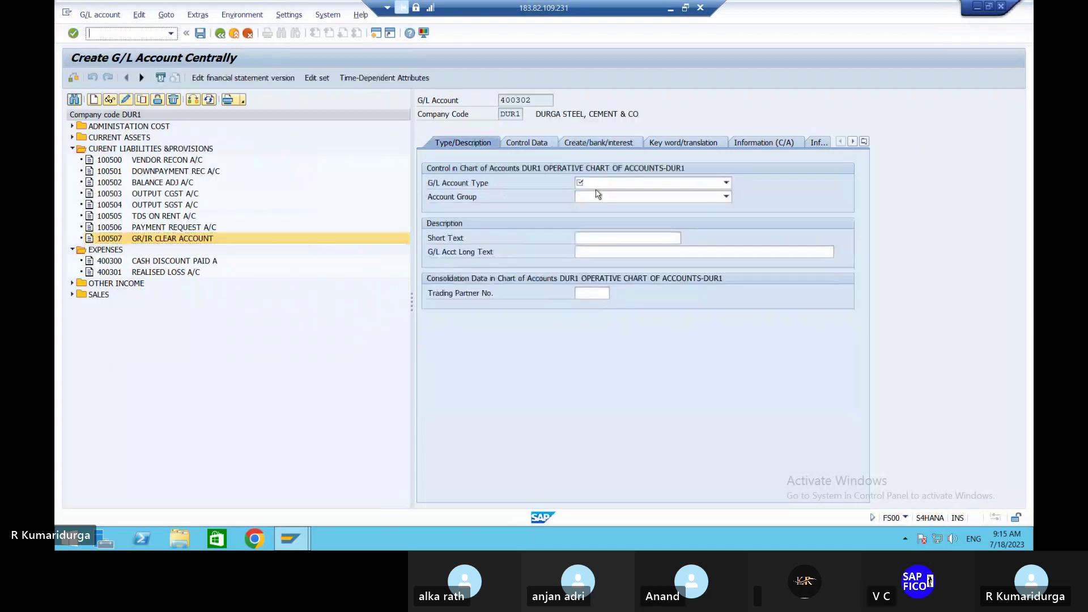
click(617, 184)
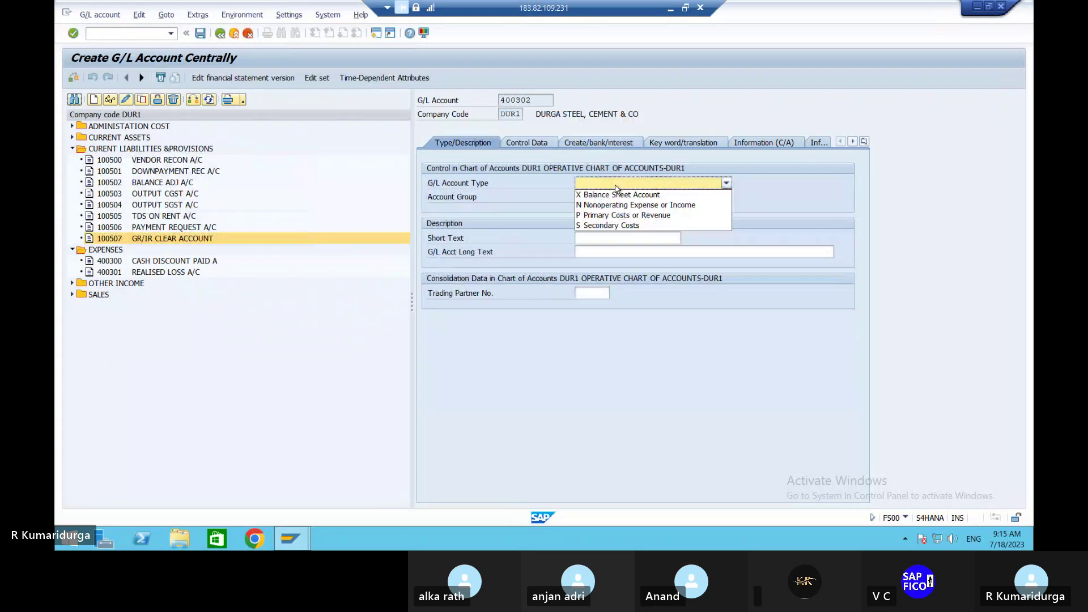
click(609, 216)
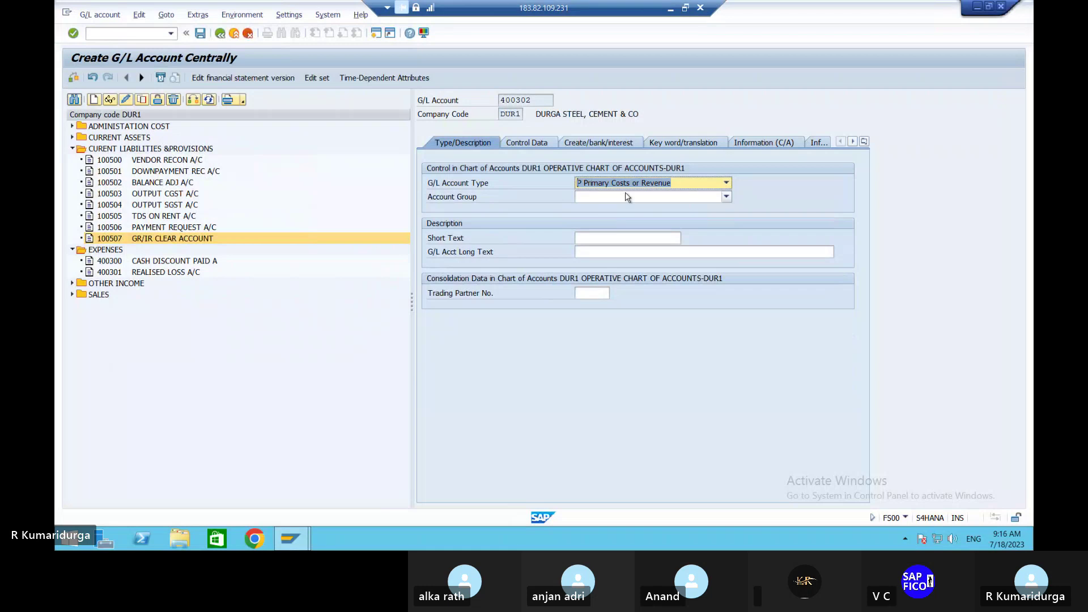
click(627, 196)
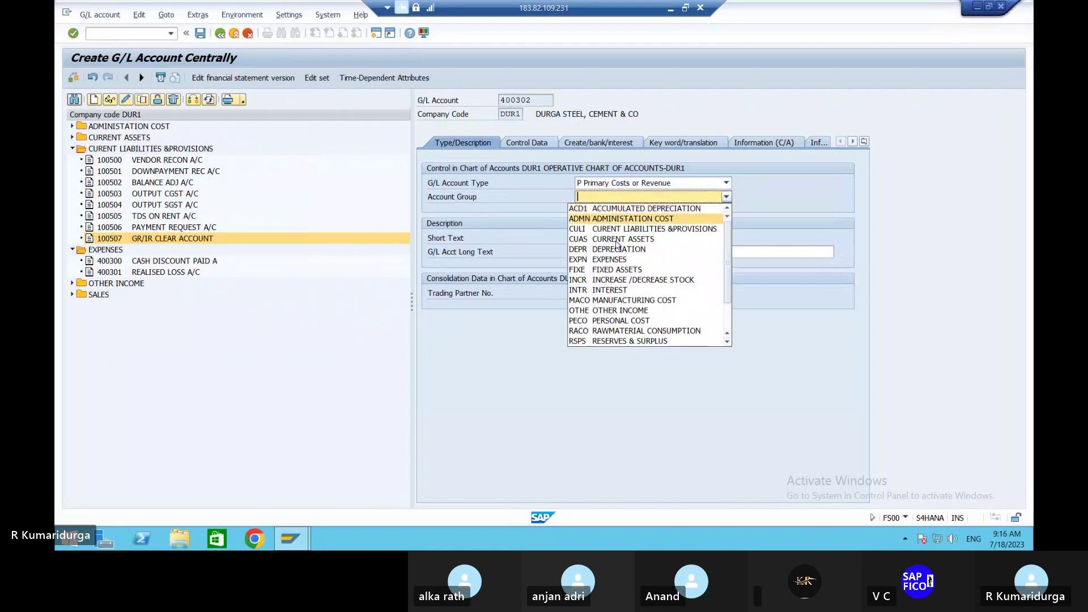
click(615, 263)
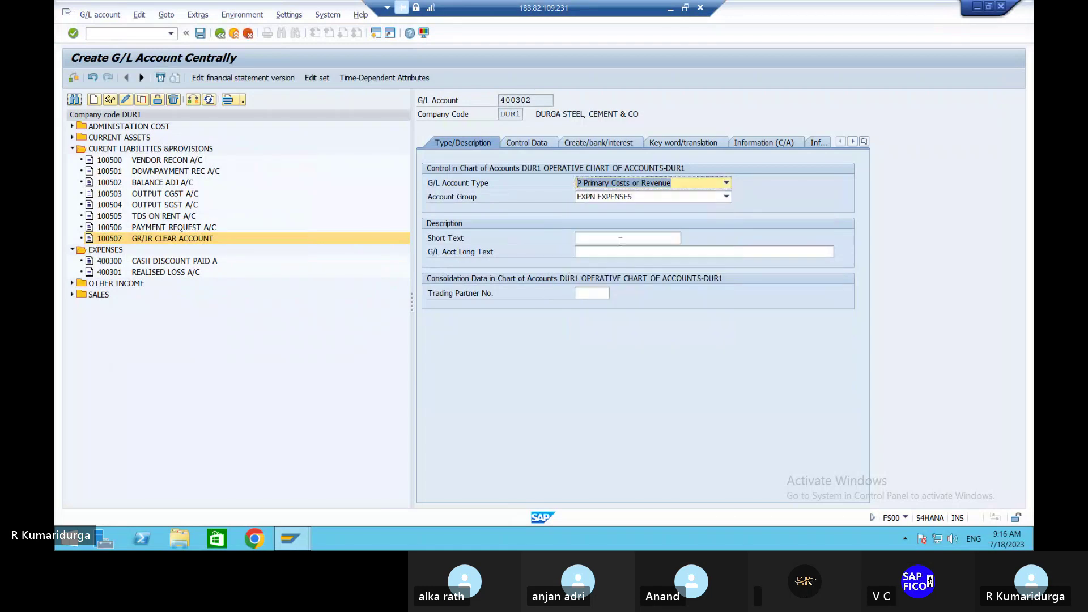
Enter PRICE DIFFERENCE A/C as both the short text and the long text of account 400302
click(620, 241)
text(PR)
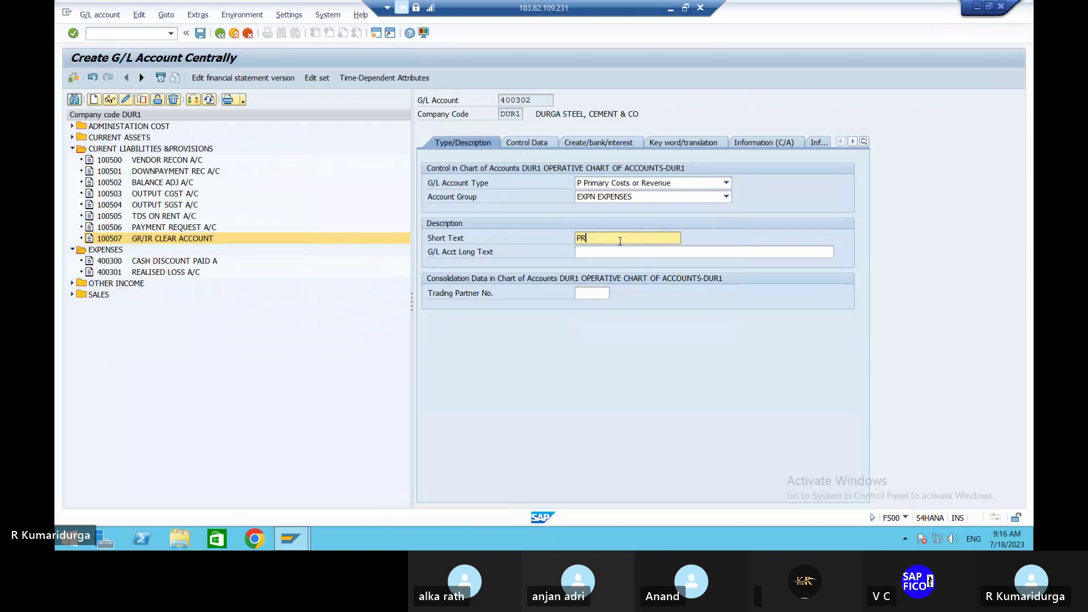
text(ICE DIFFERENCE A/C)
key(Home)
key(Return)
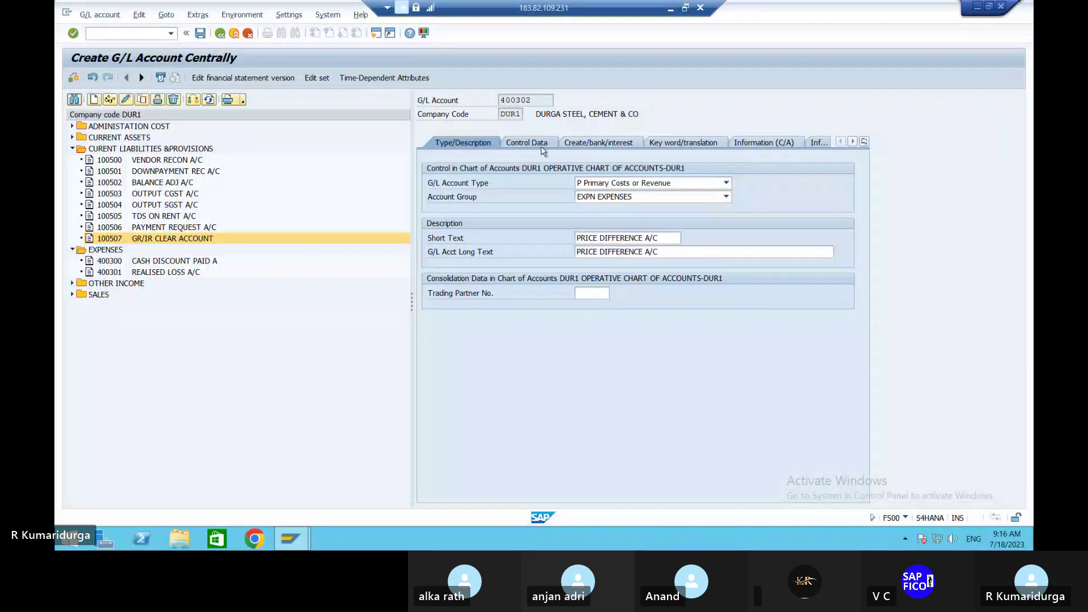
In the control data of account 400302, enable Balances in Local Crcy Only and set the sort key to 001
click(527, 143)
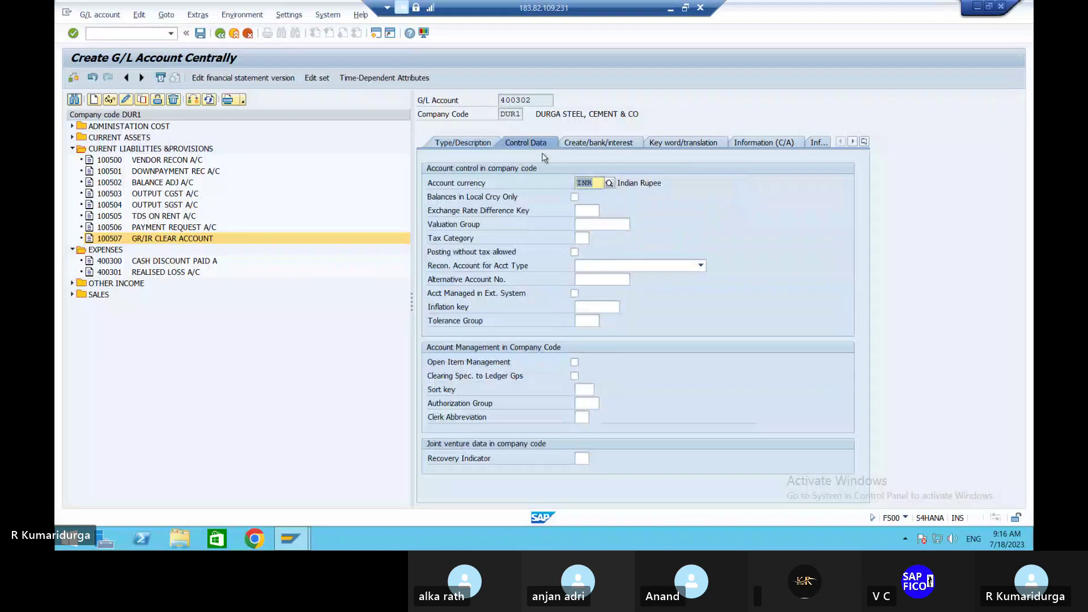
click(575, 197)
click(581, 391)
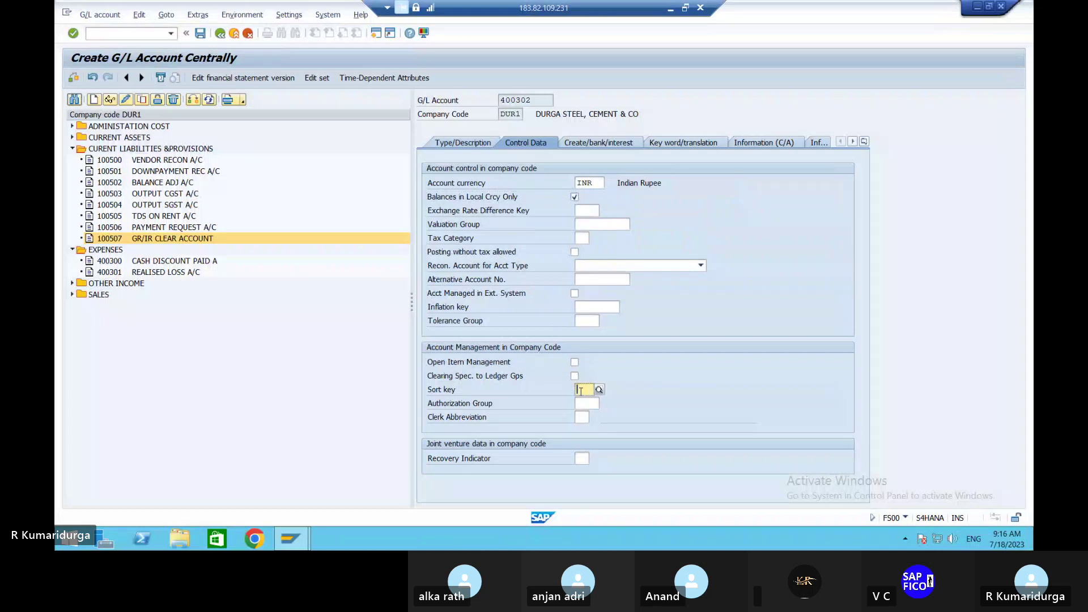
text(0)
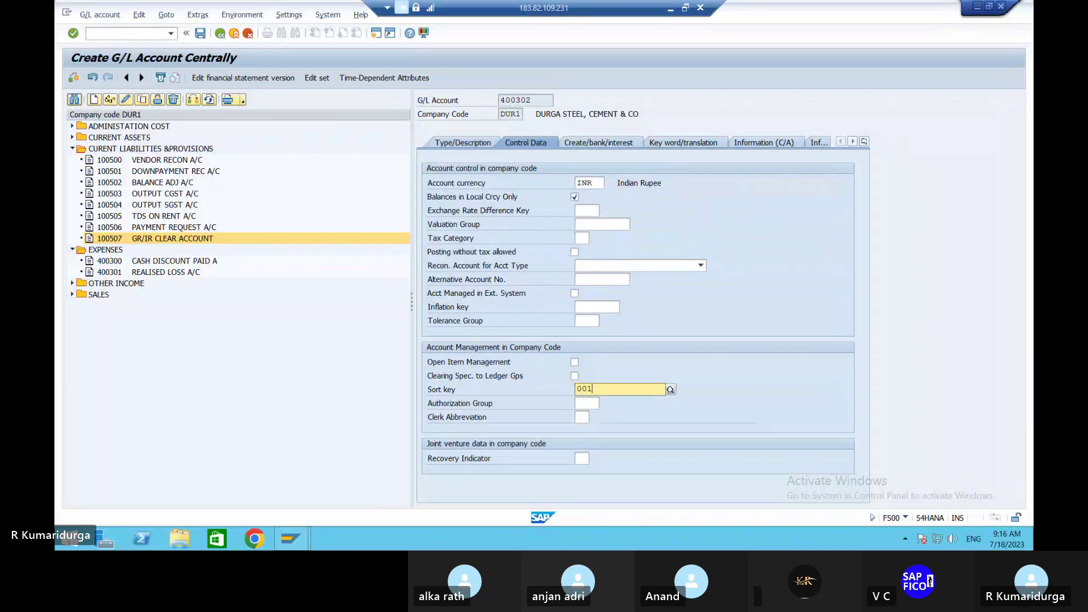
text(01)
key(Return)
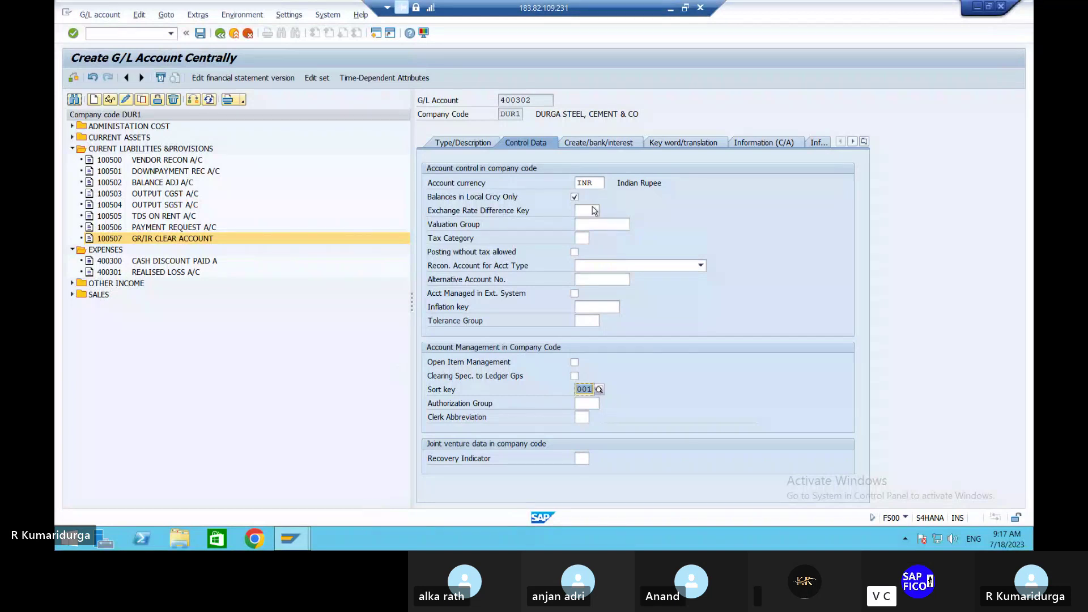
Assign field status group G001 with Post Automatically Only enabled and save account 400302
click(594, 141)
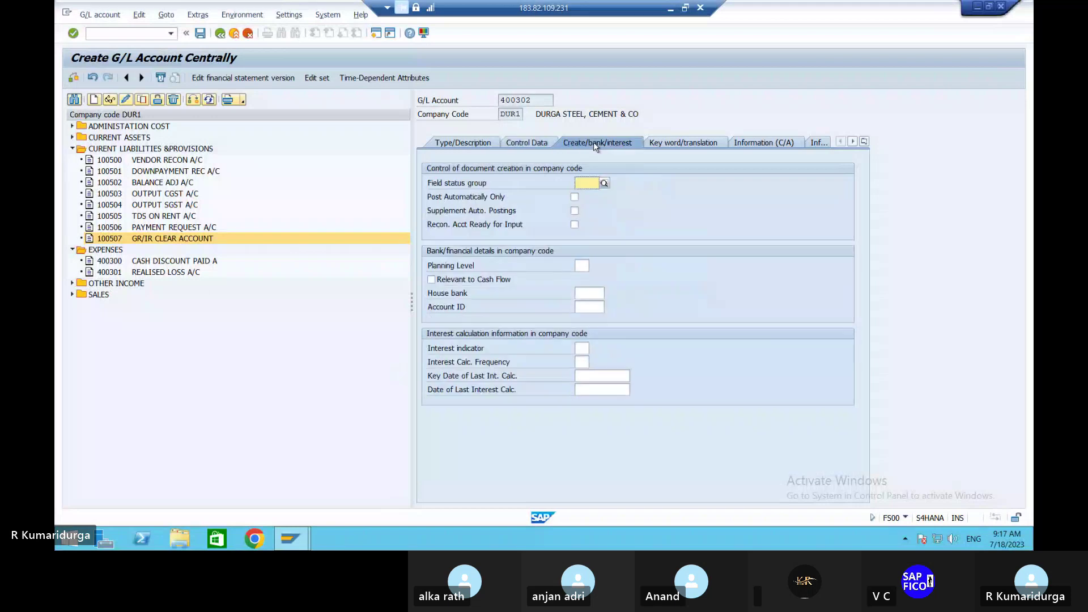
click(574, 196)
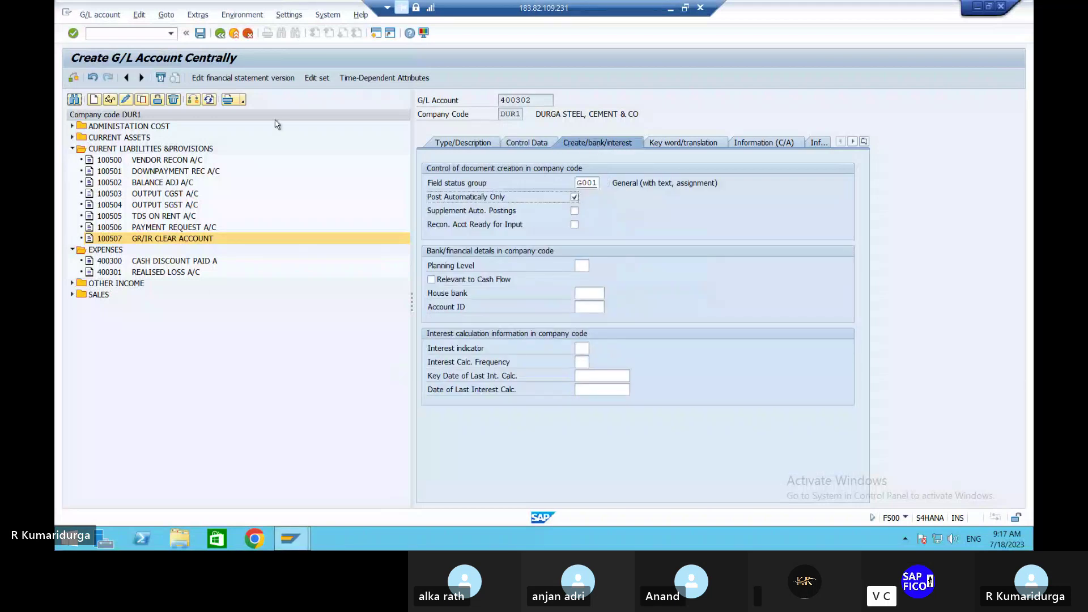
click(202, 35)
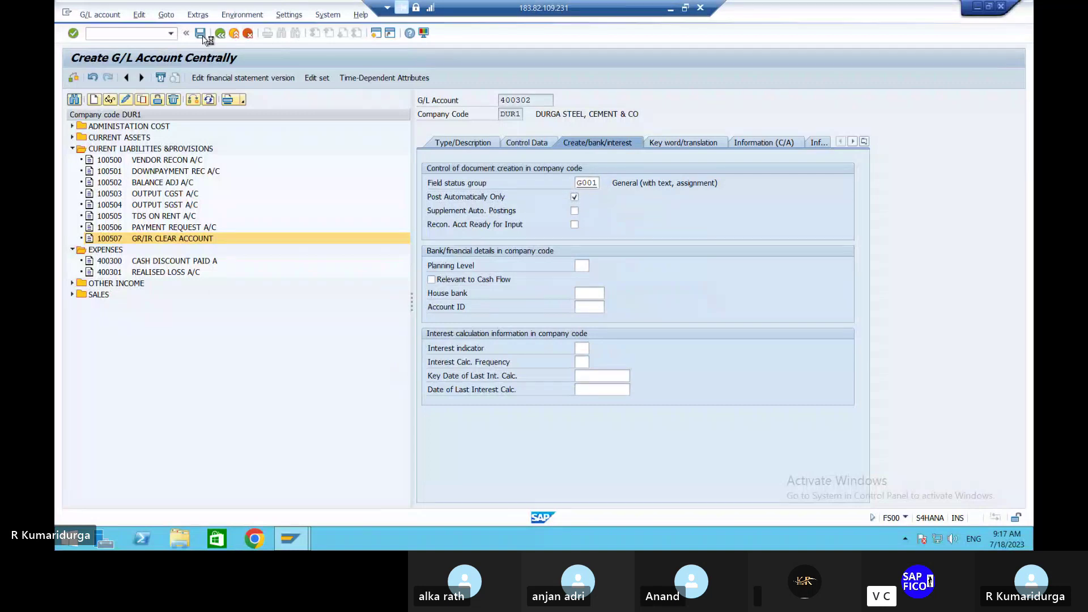
Start creating G/L account 100508 in company code DUR1, based on the number of the GR/IR clear account
click(136, 238)
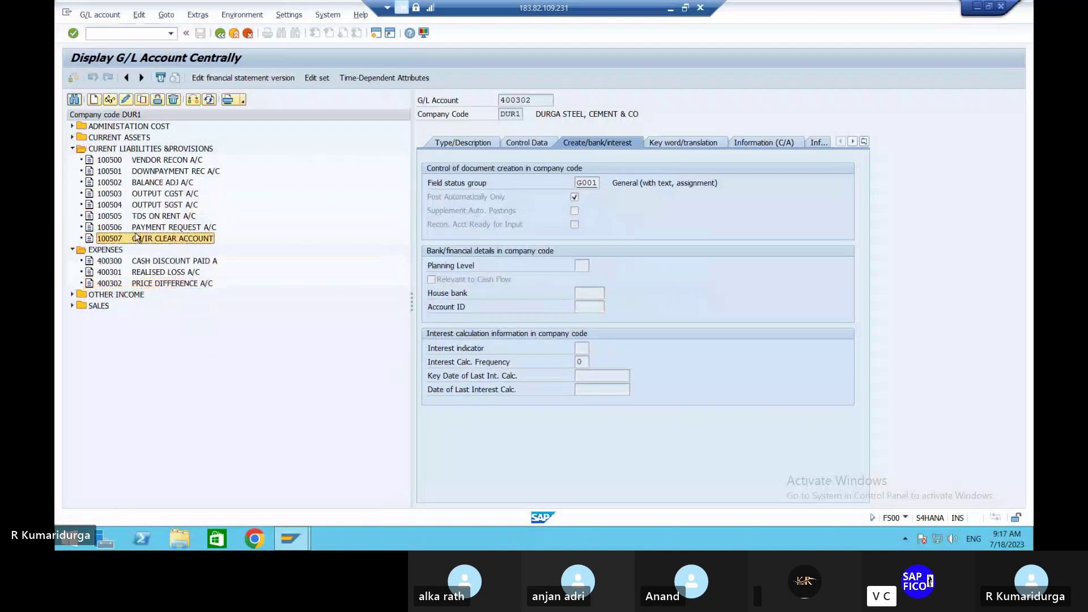
click(95, 100)
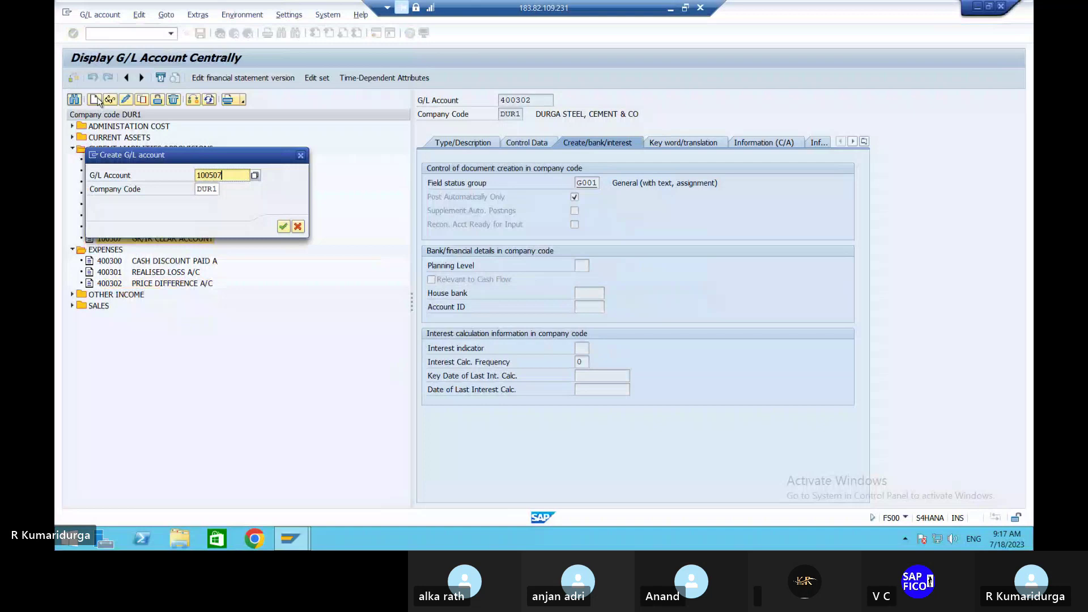
key(BackSpace)
text(8)
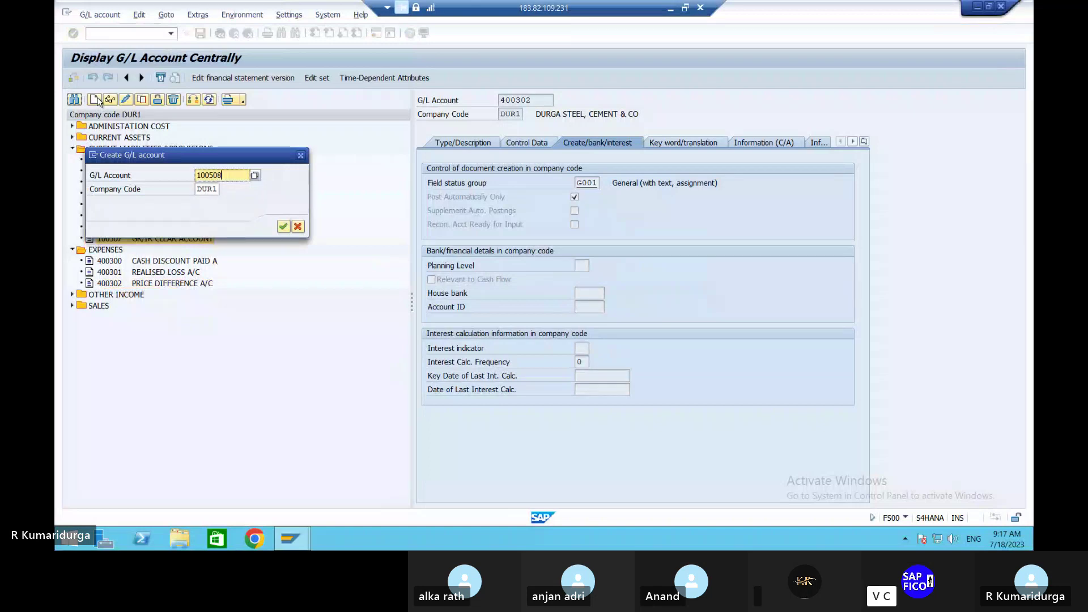
key(Return)
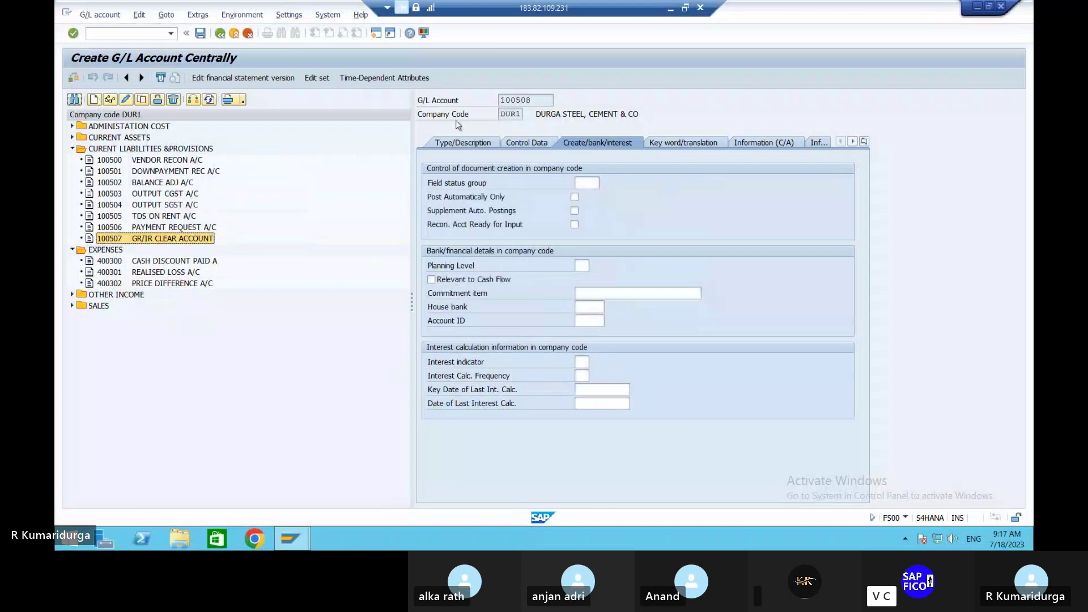
Classify account 100508 as X Balance Sheet Account in account group CULI CURENT LIABILITIES &PROVISIONS
click(462, 143)
click(618, 183)
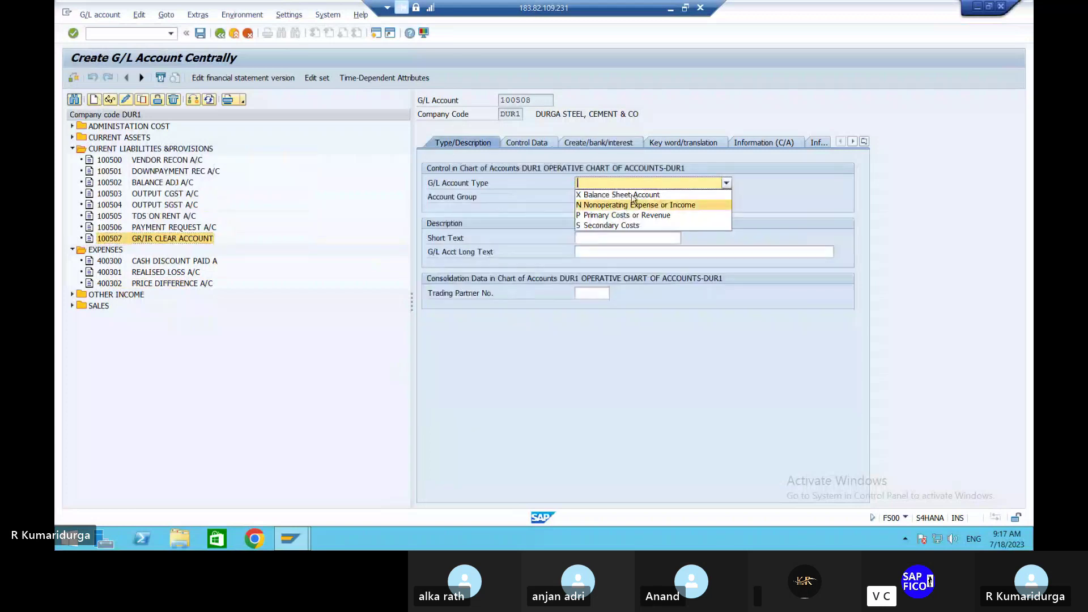
click(616, 194)
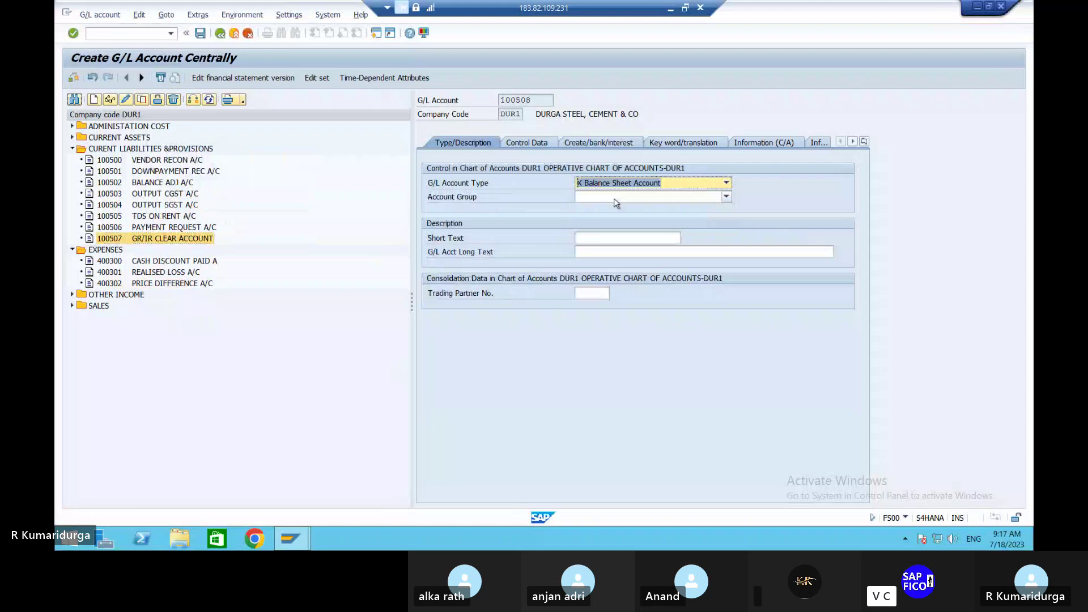
click(617, 199)
click(617, 229)
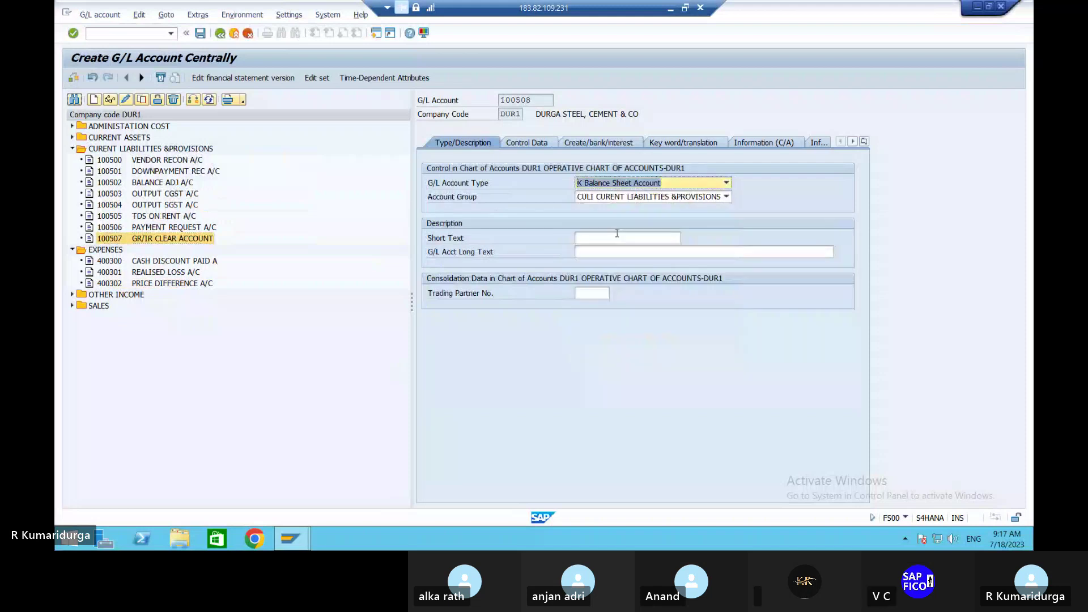
Enter FRIGHT CHARGES A/C as the short text of account 100508 and copy it into the long text
click(617, 237)
text(FRIS)
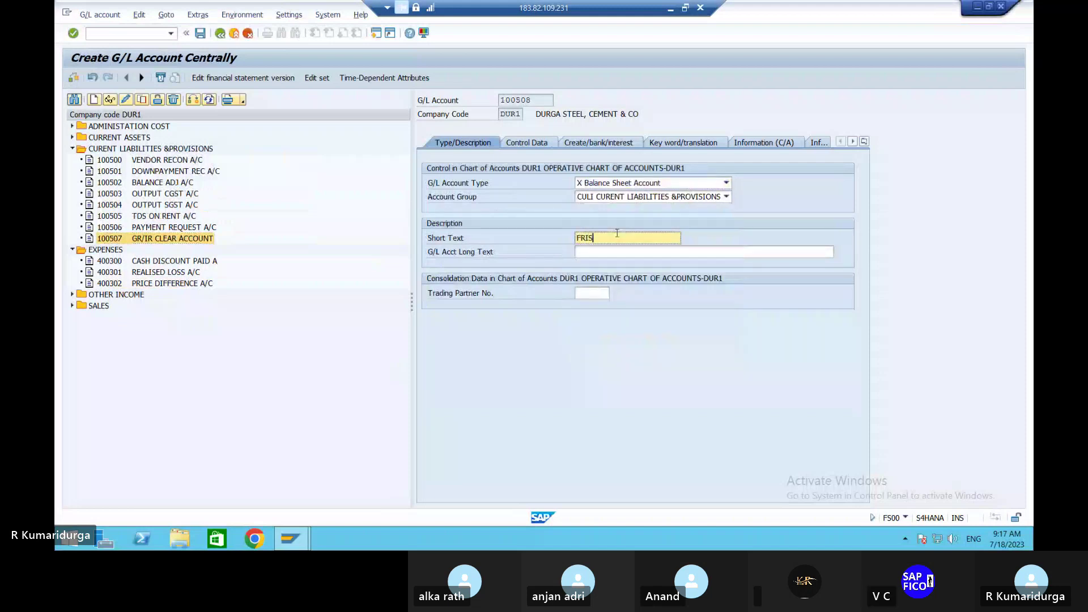
key(BackSpace)
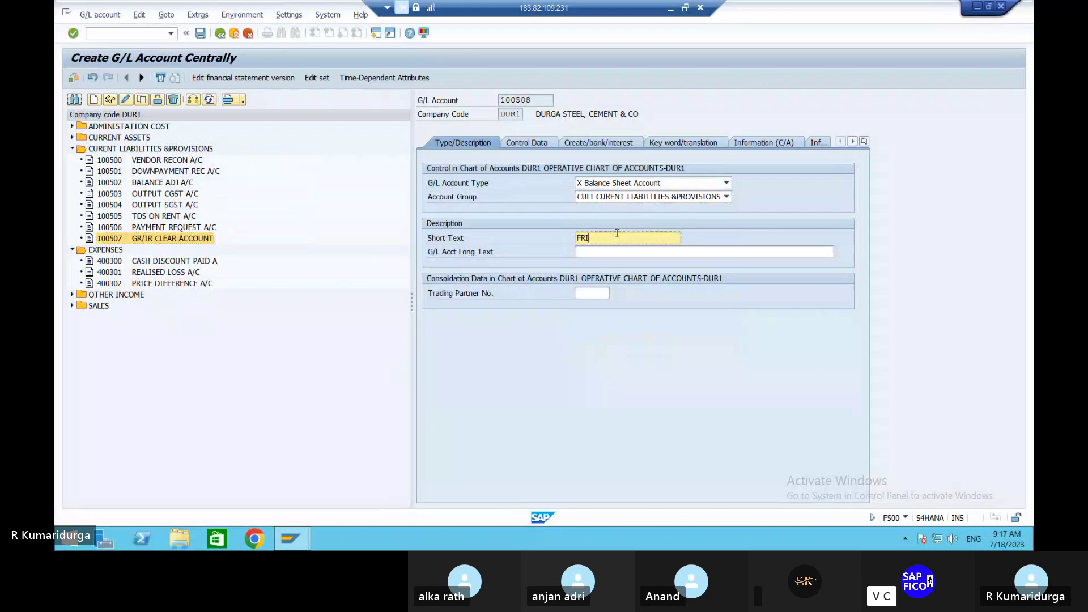
text(GHT CHARGES A/C)
key(shift+Left)
key(shift+Left)
key(shift+Left)
key(shift+Left)
key(shift+Left)
key(shift+Left)
key(shift+Left)
key(shift+Left)
key(shift+Left)
key(shift+Left)
key(shift+Left)
key(shift+Left)
key(shift+Left)
key(shift+Left)
key(shift+Left)
key(shift+Left)
key(shift+Left)
key(shift+Left)
key(ctrl+c)
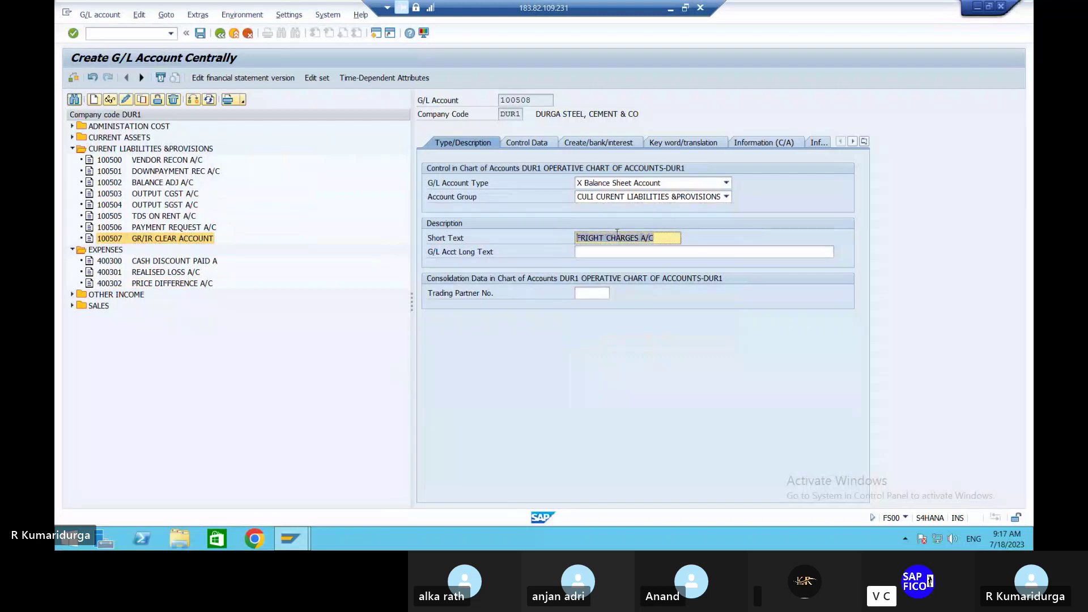
key(Tab)
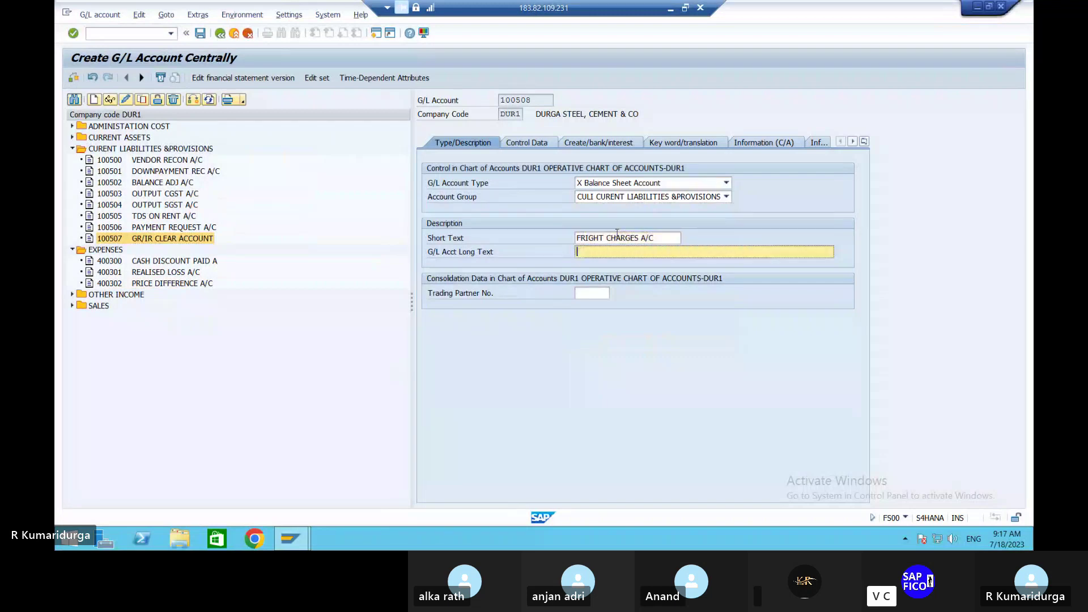
key(ctrl+v)
click(578, 349)
In the control data of account 100508, enable Balances in Local Crcy Only and enter sort key 001
key(ctrl+Page_Down)
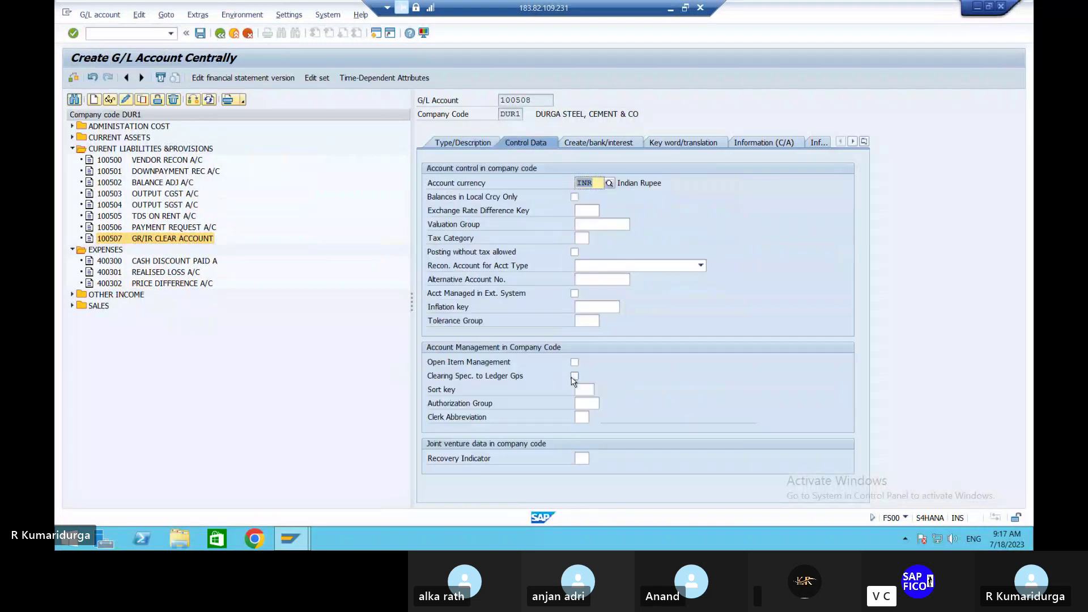
click(574, 198)
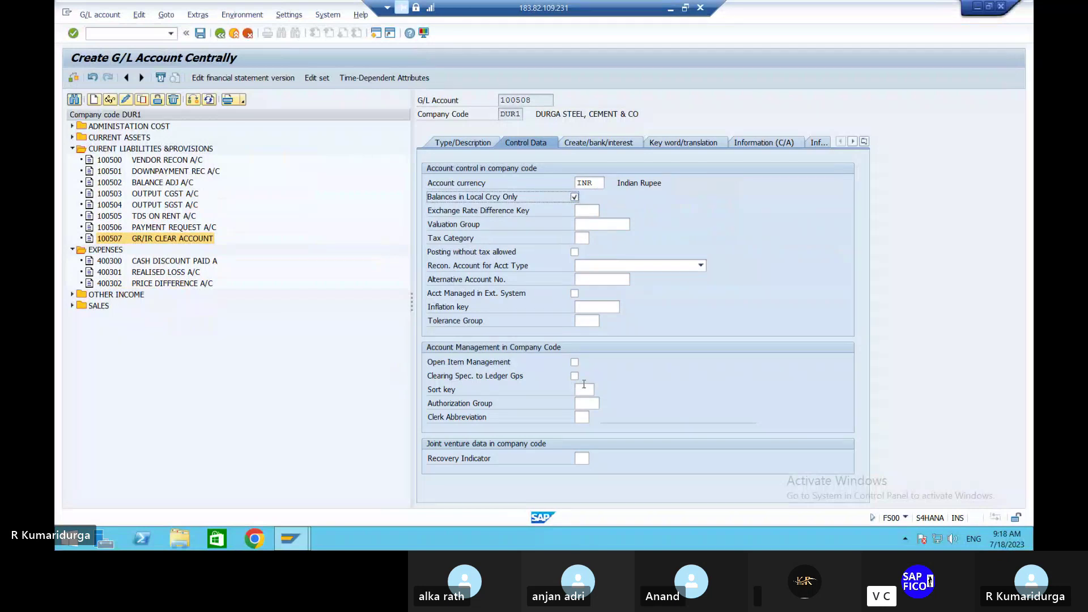
click(584, 390)
text(001)
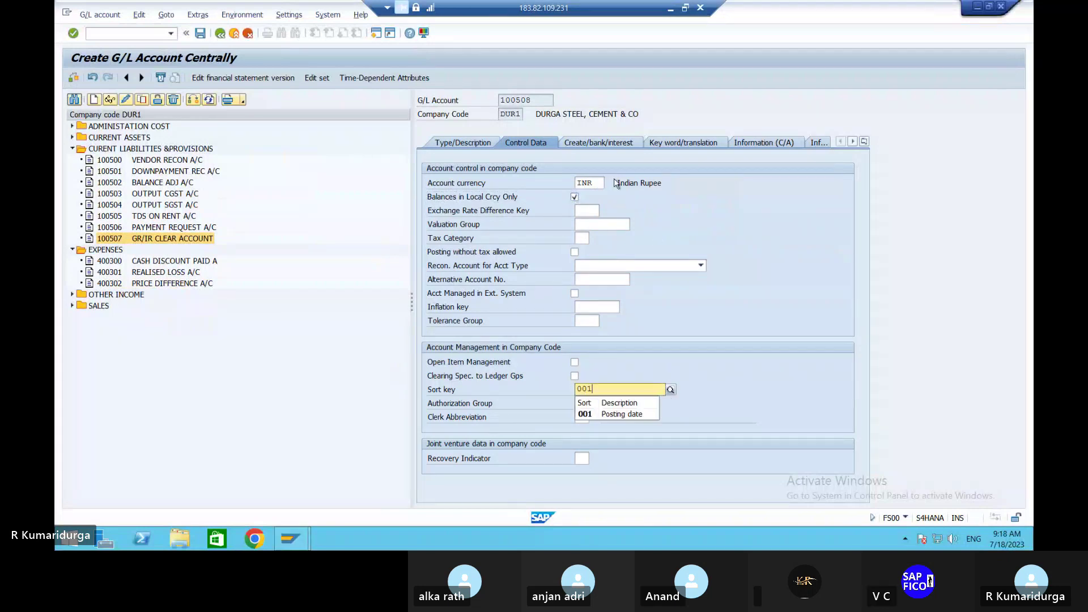
Set field status group G001 and Post Automatically Only for account 100508, and save the account
click(626, 143)
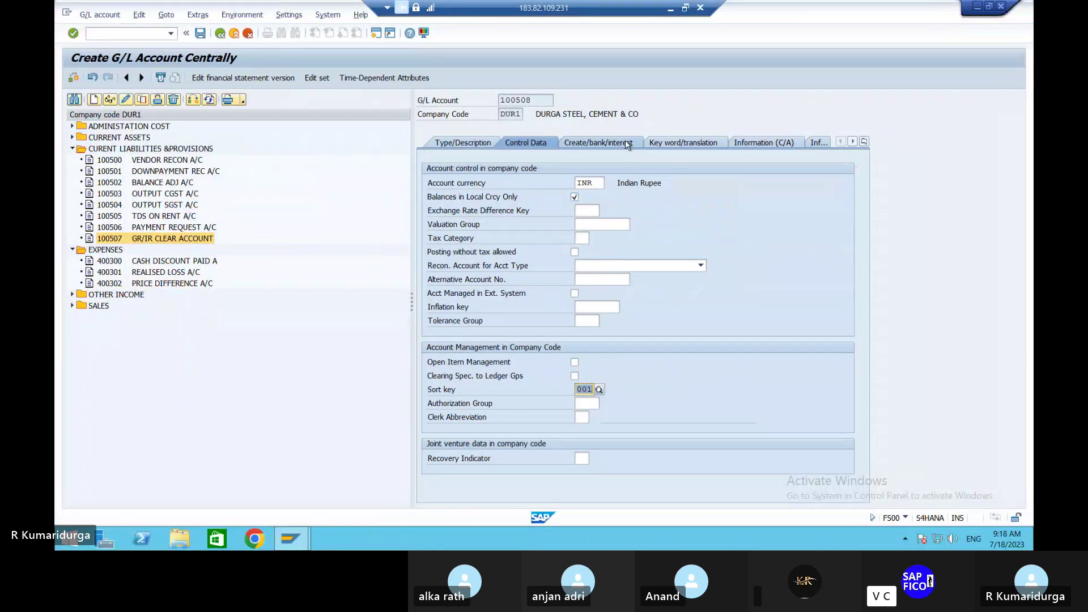
text(G001)
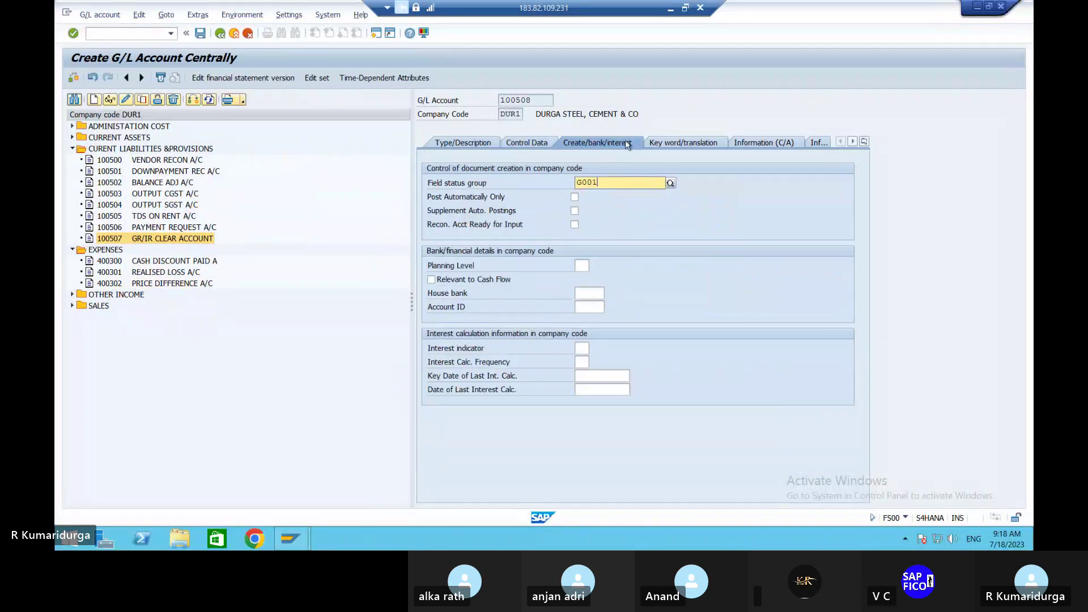
key(Return)
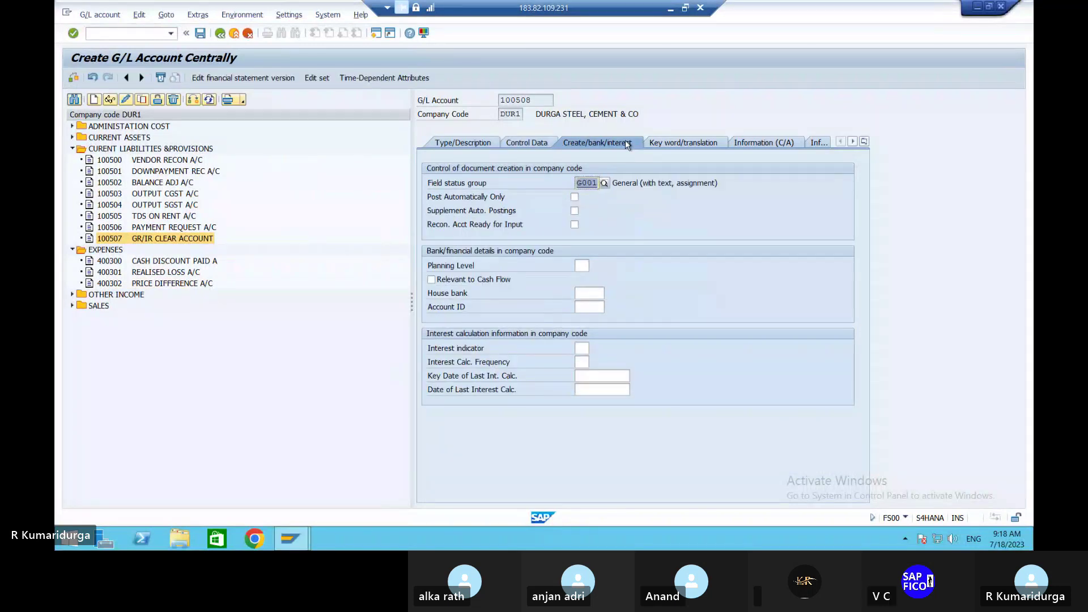
click(574, 198)
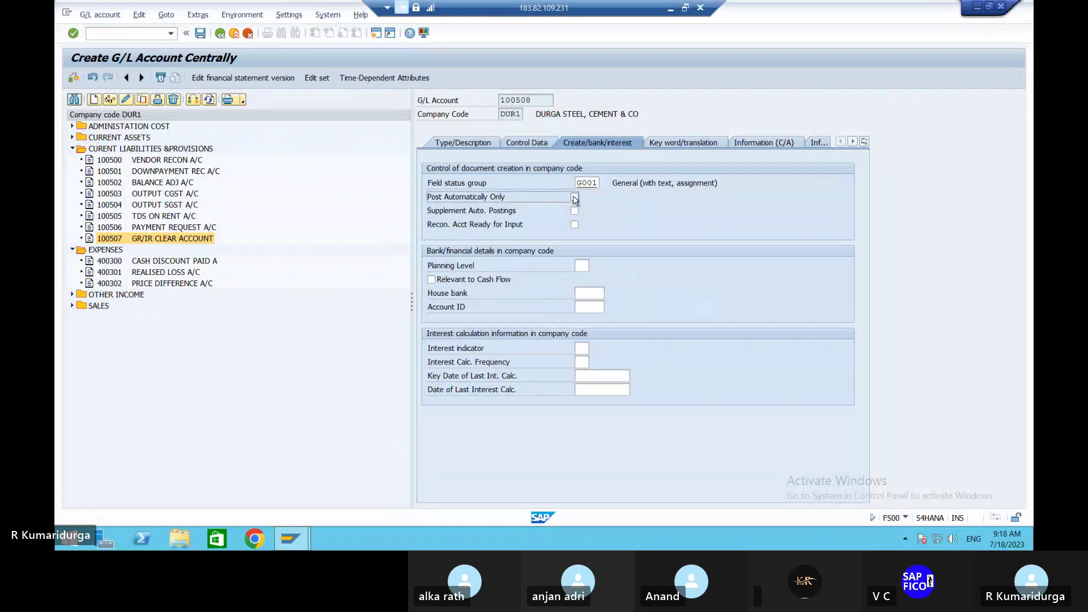
click(200, 33)
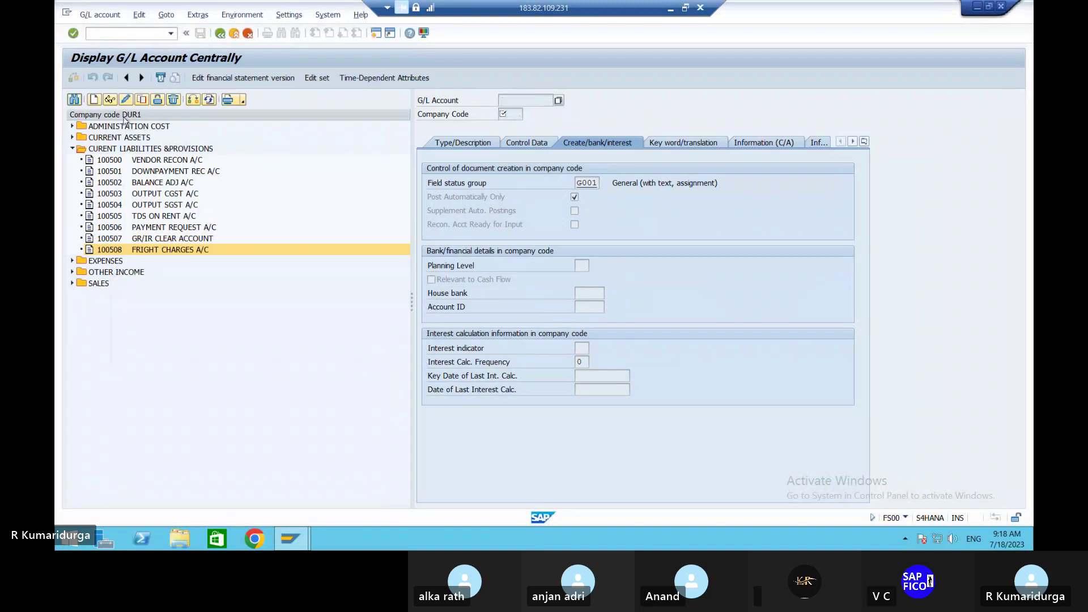
Dismiss the company code message and reload the account list for company code DUR1
click(191, 102)
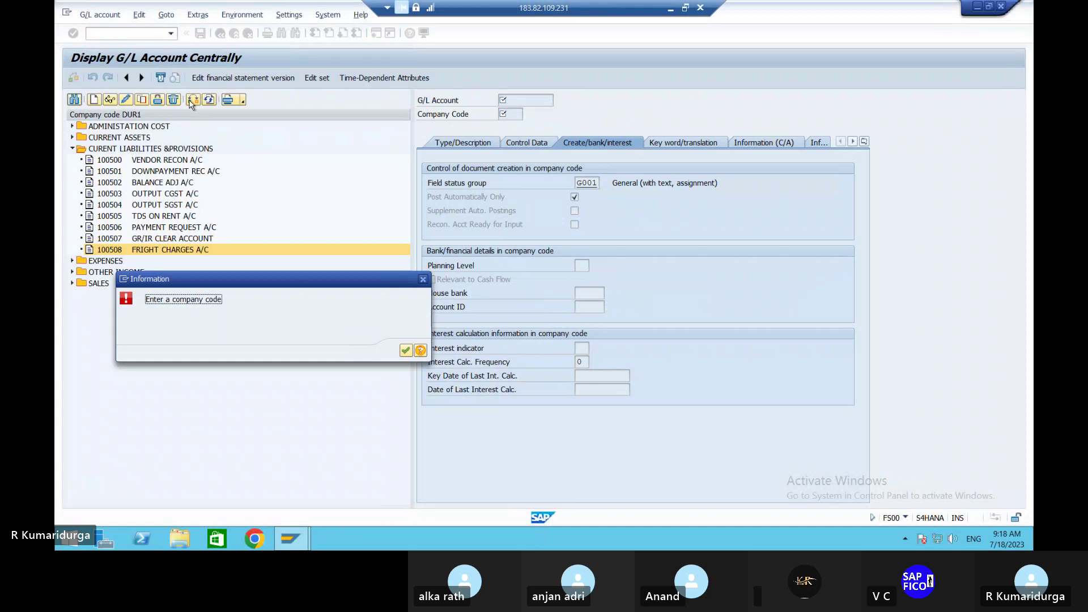
key(Return)
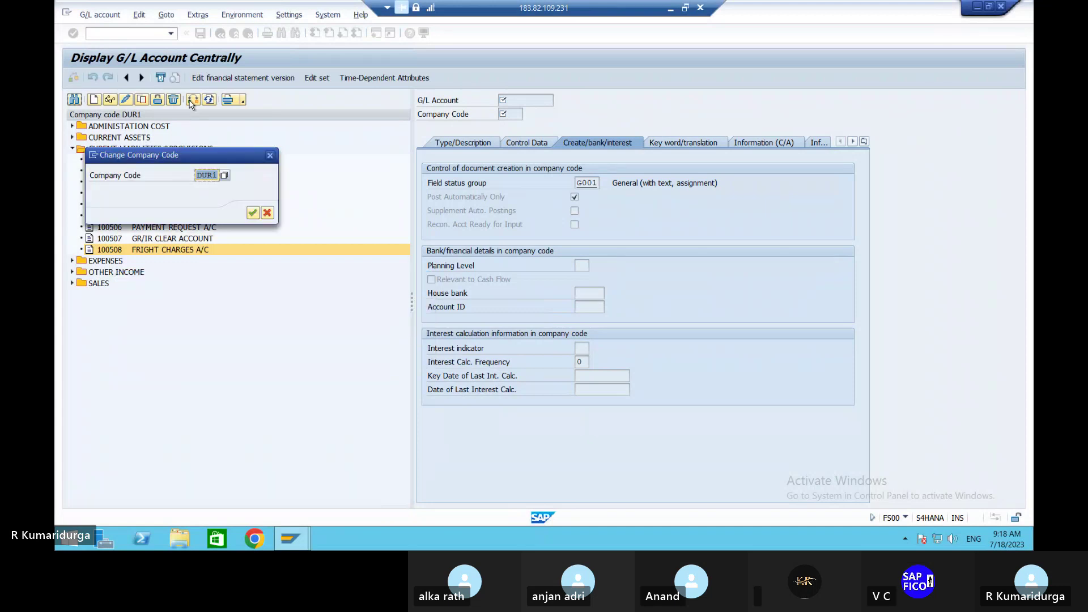
key(Return)
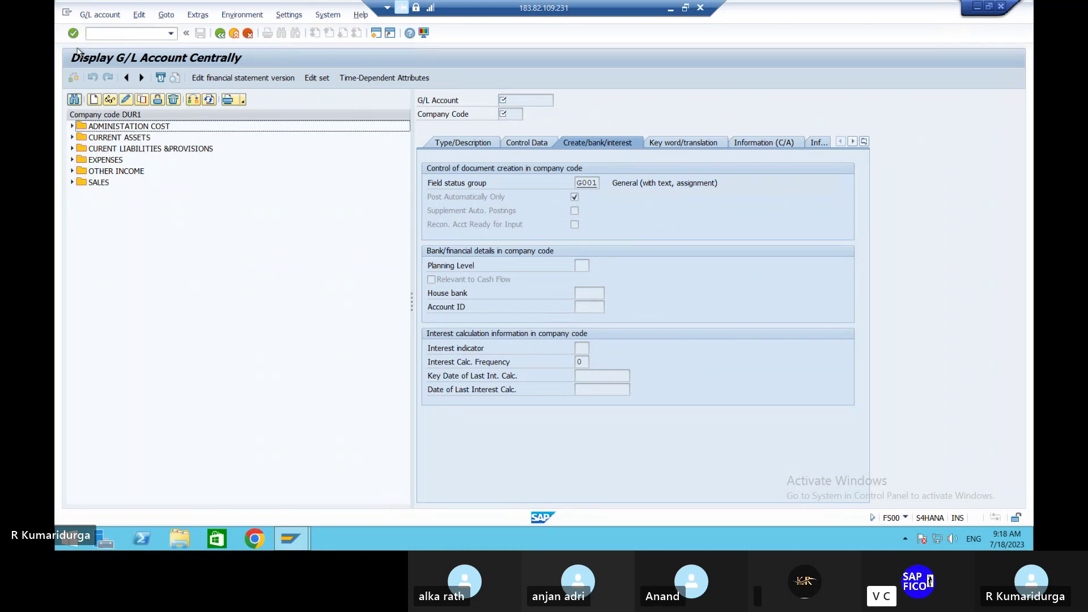
Switch to transaction OBYC for the automatic posting configuration of Materials Management
click(135, 33)
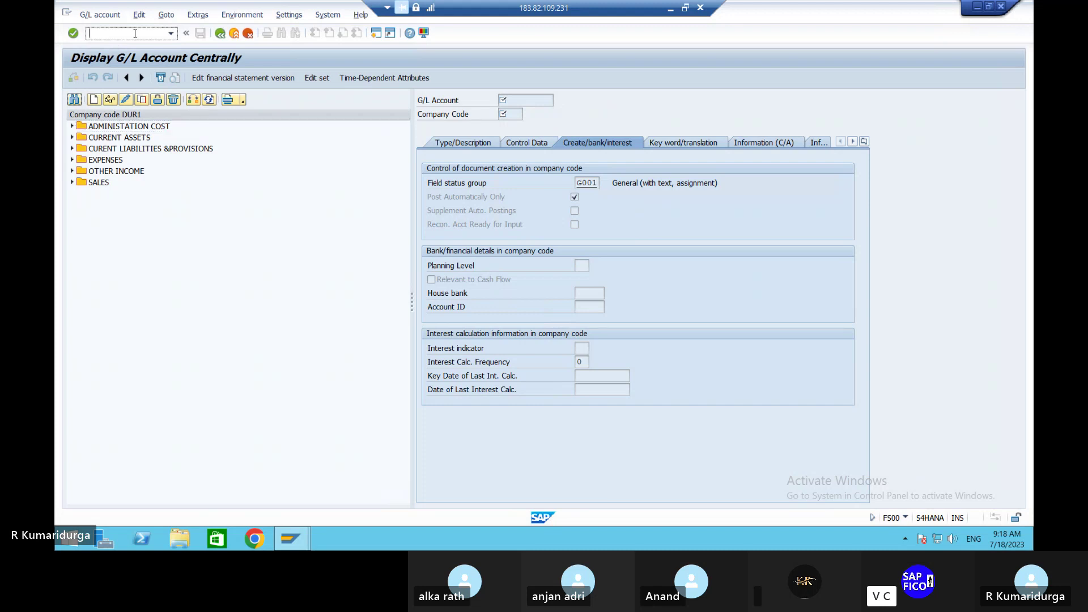
text(/NOBYC)
key(Return)
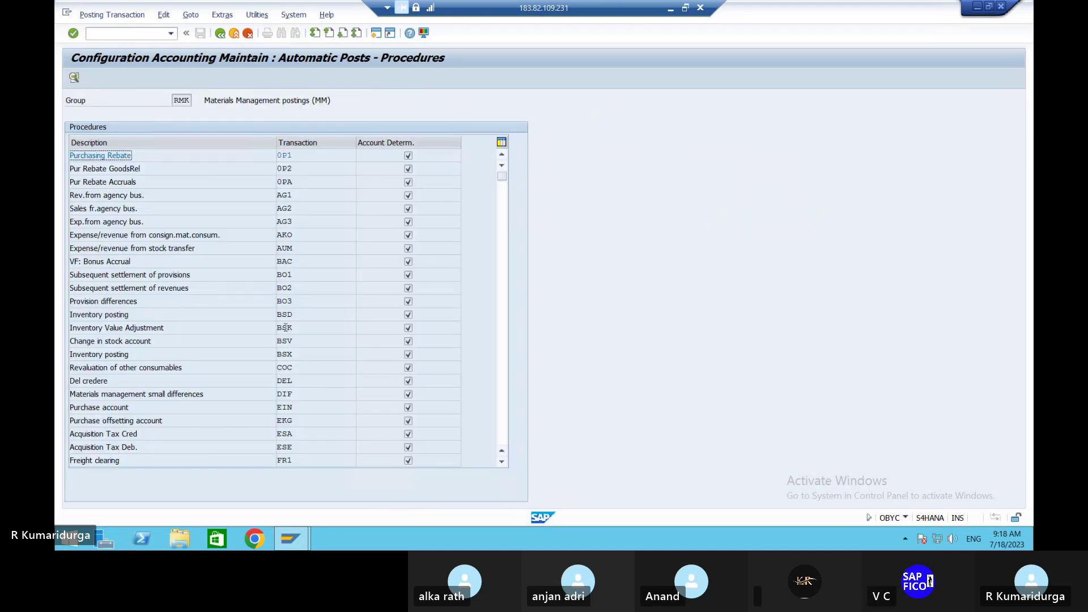
Open the Inventory posting procedure BSX for chart of accounts DUR1
click(284, 353)
double_click(284, 354)
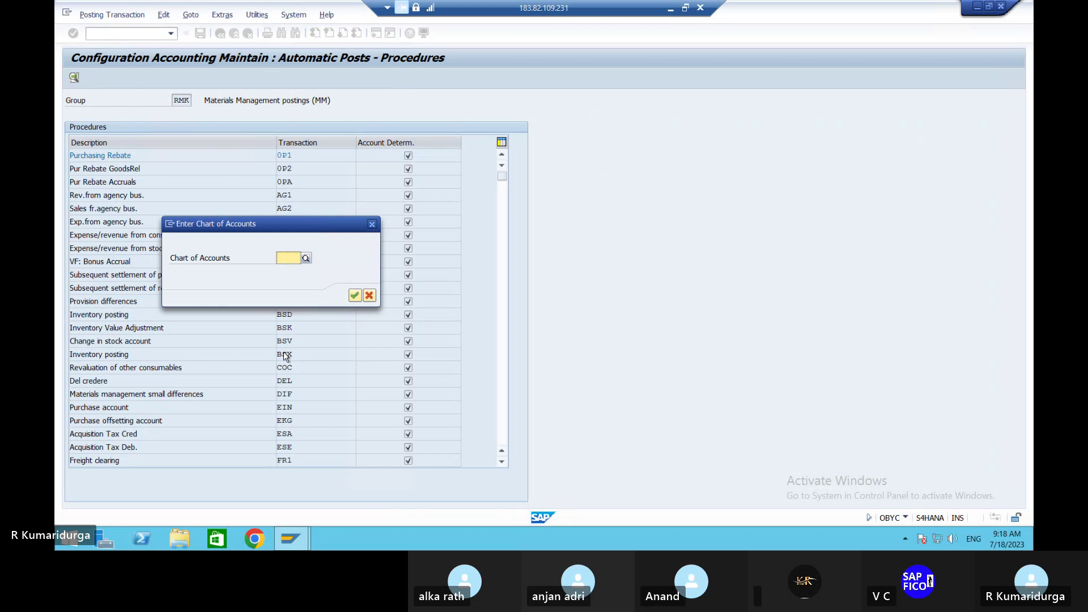
text(DUR1)
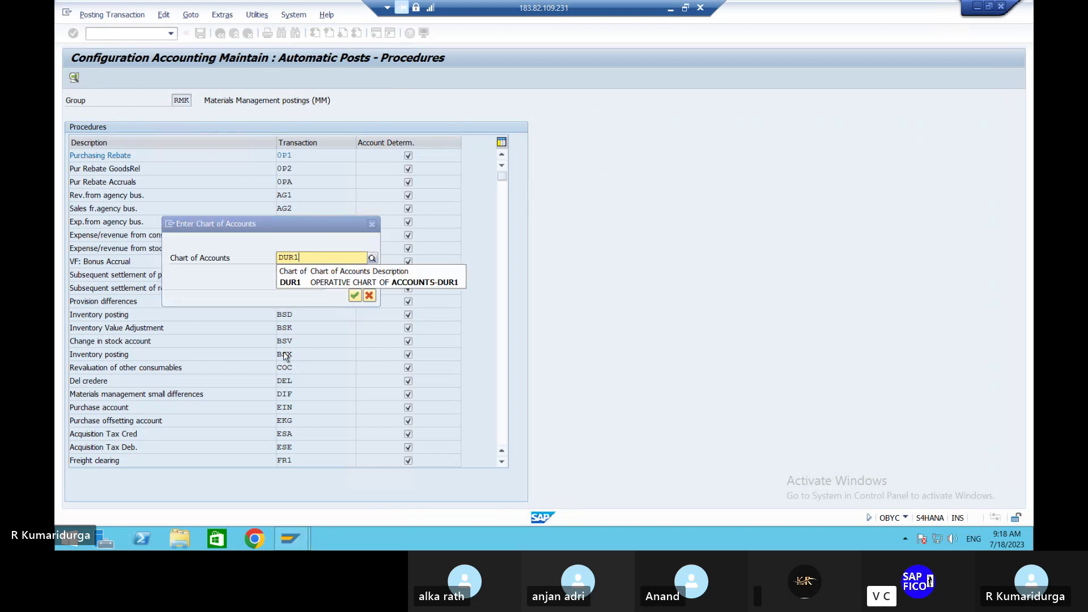
key(Return)
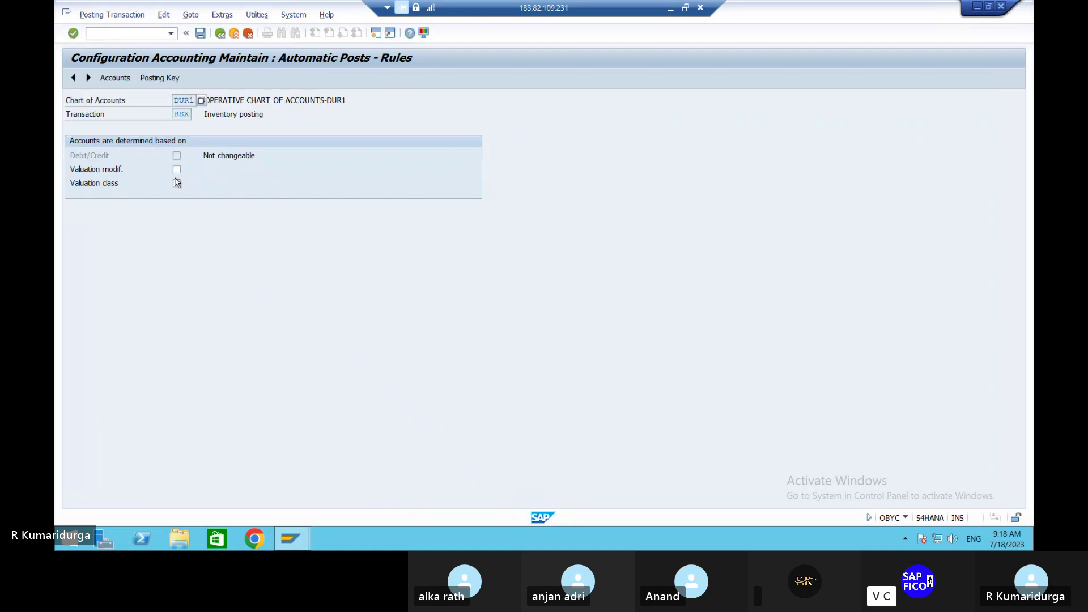
Base BSX account determination on valuation modification and valuation class, save the rules, and review the posting keys before opening the account assignment
click(177, 170)
click(177, 183)
click(177, 183)
click(201, 34)
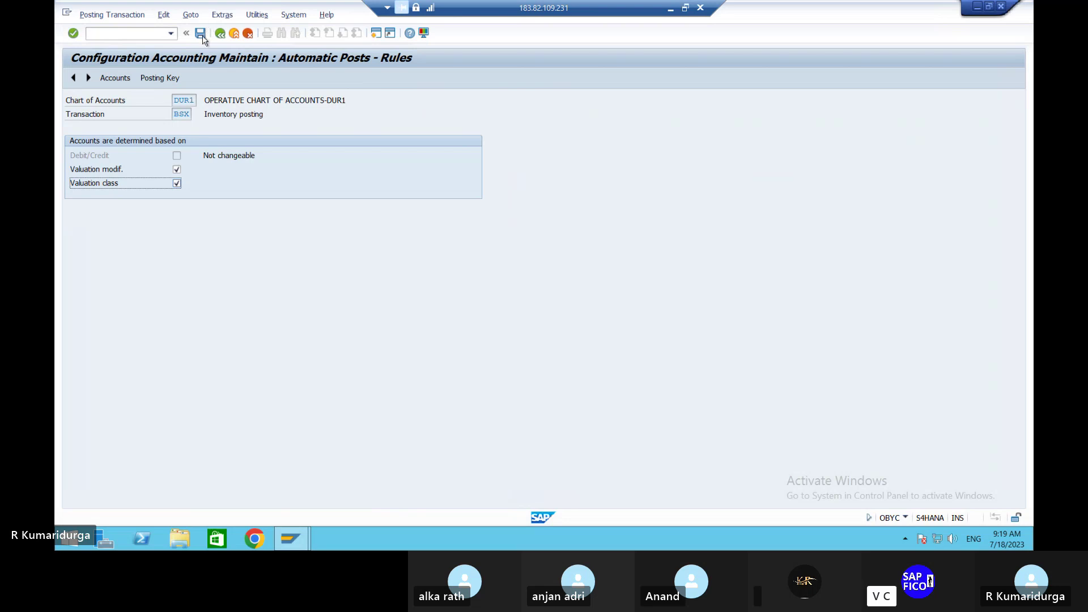
click(157, 79)
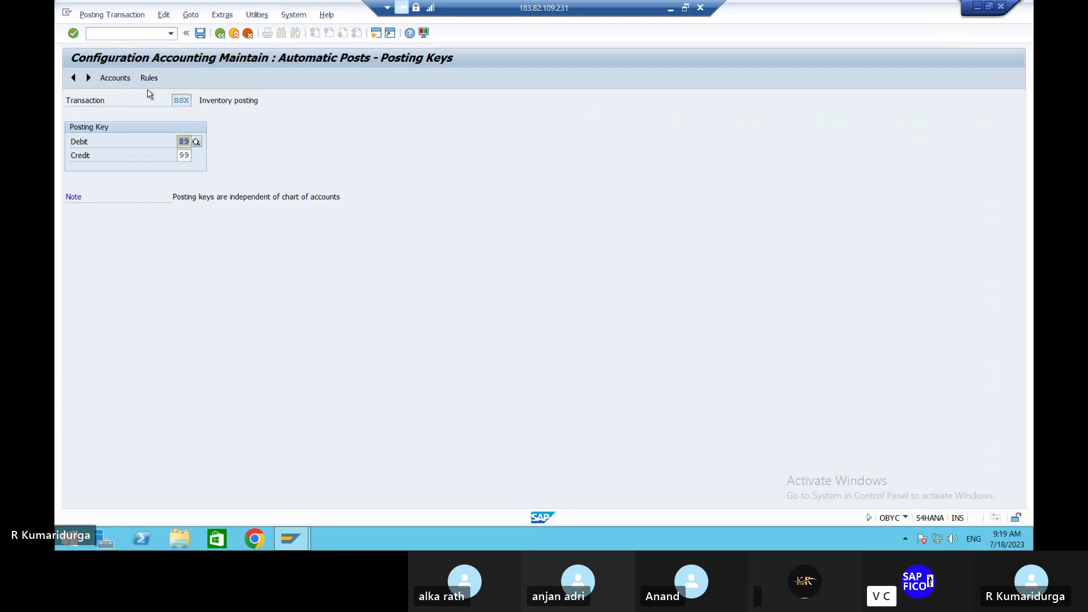
click(119, 81)
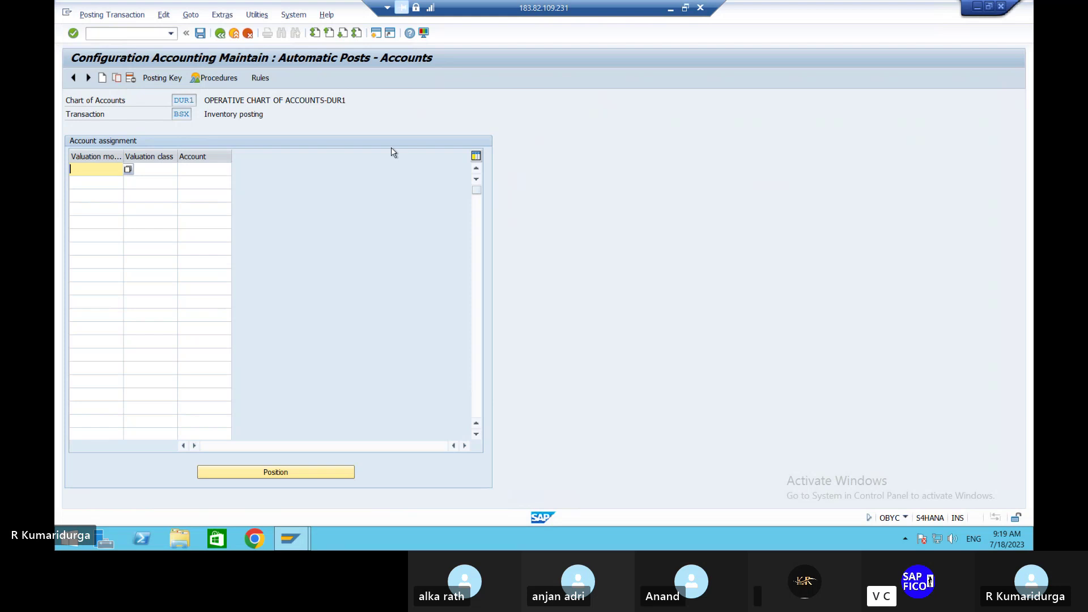
Enter valuation modification DUGC and valuation class 3100 in the first BSX account assignment row
text(DUGC)
key(Tab)
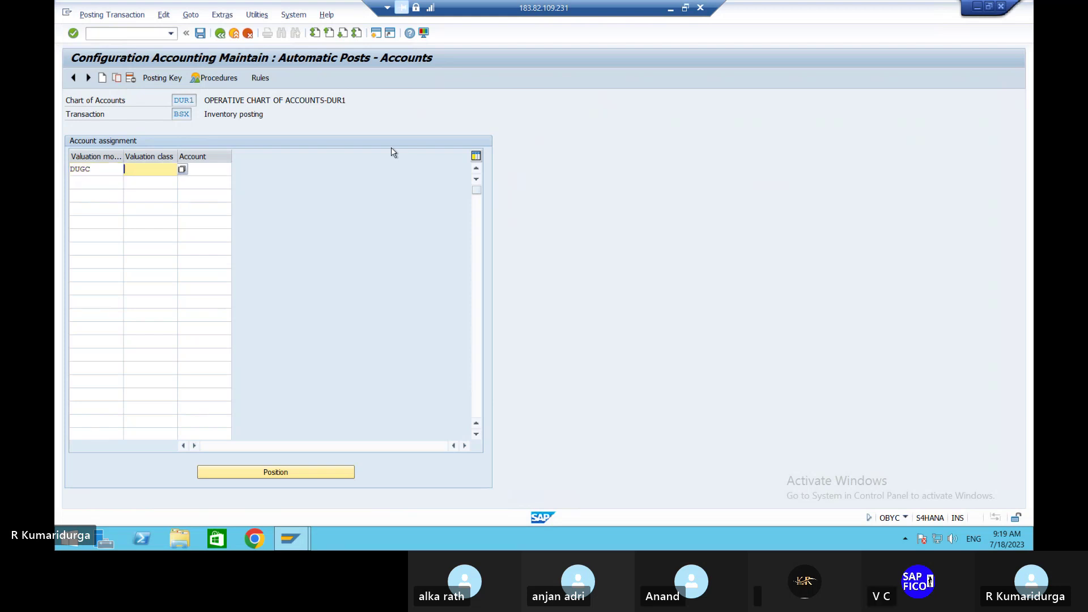
text(31)
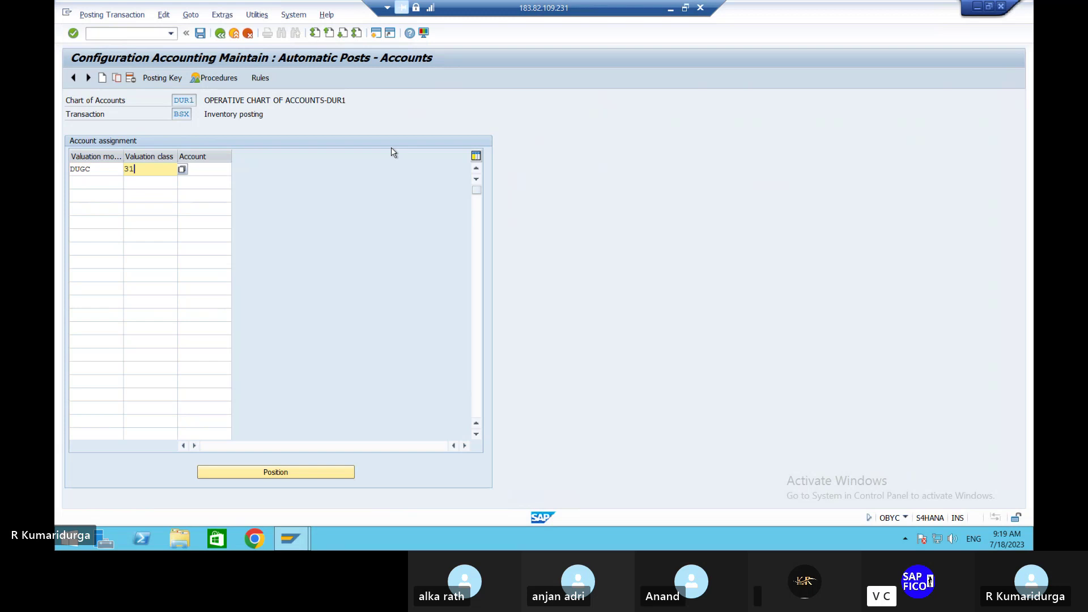
text(00)
key(Tab)
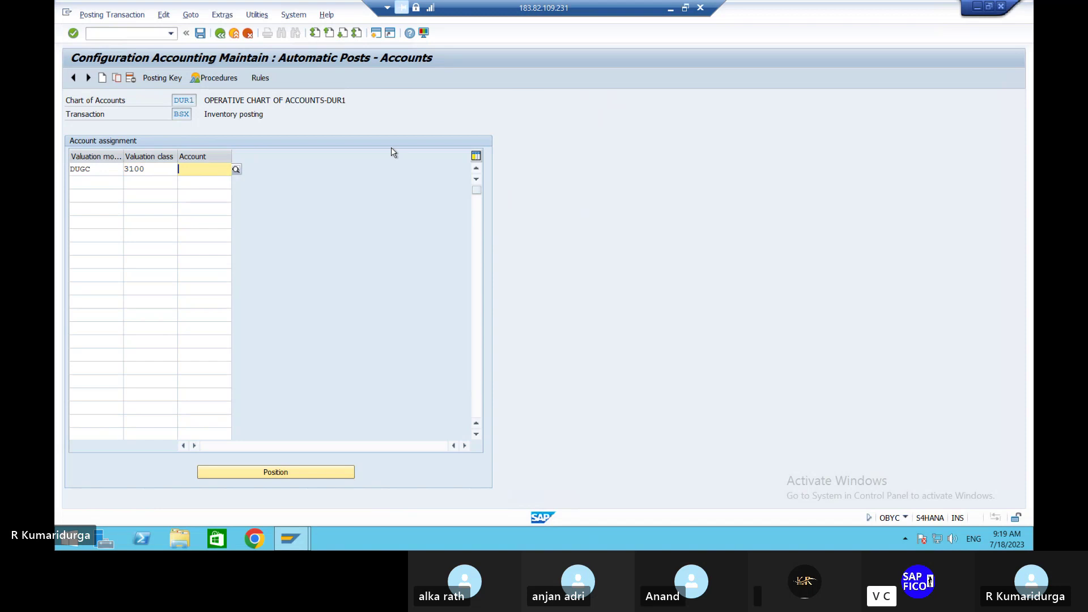
Assign DUR1's raw material inventory account 200107 to the BSX row and save it in the FI-MM INTEGRATION DUR customizing request
click(236, 170)
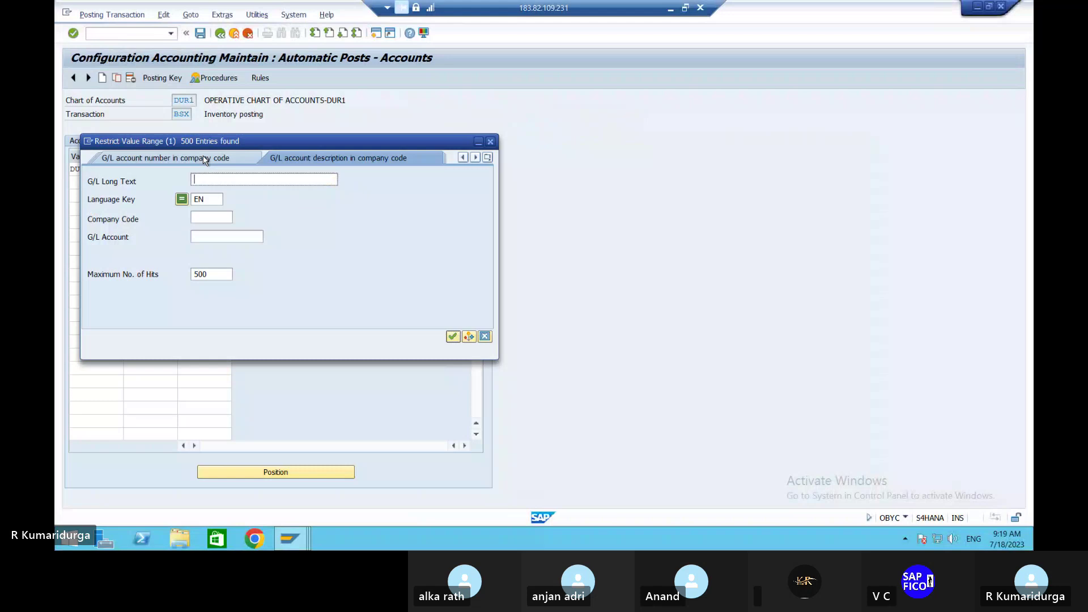
key(Return)
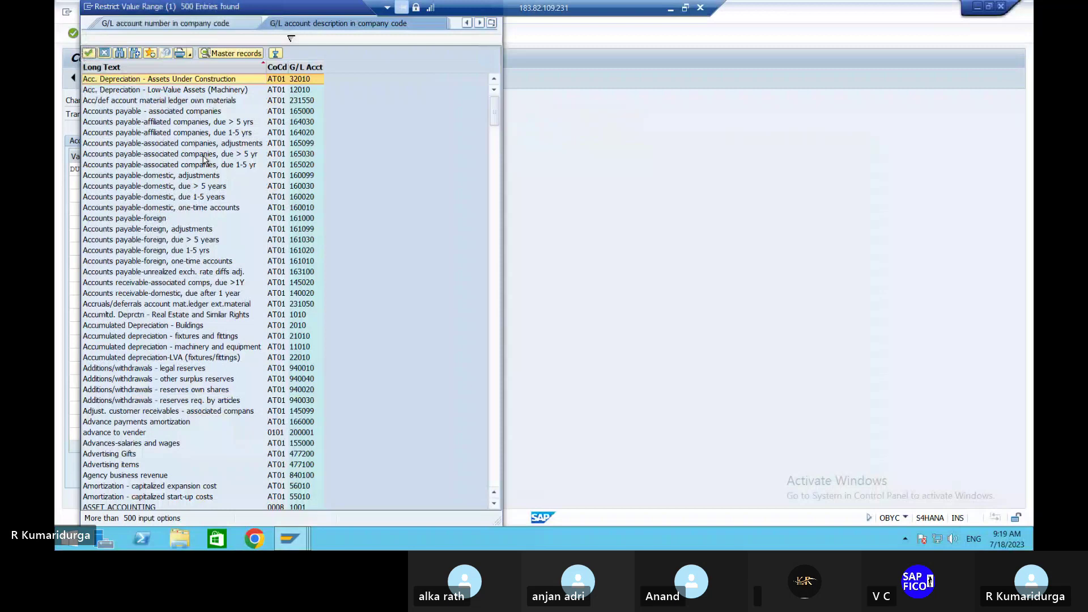
click(204, 160)
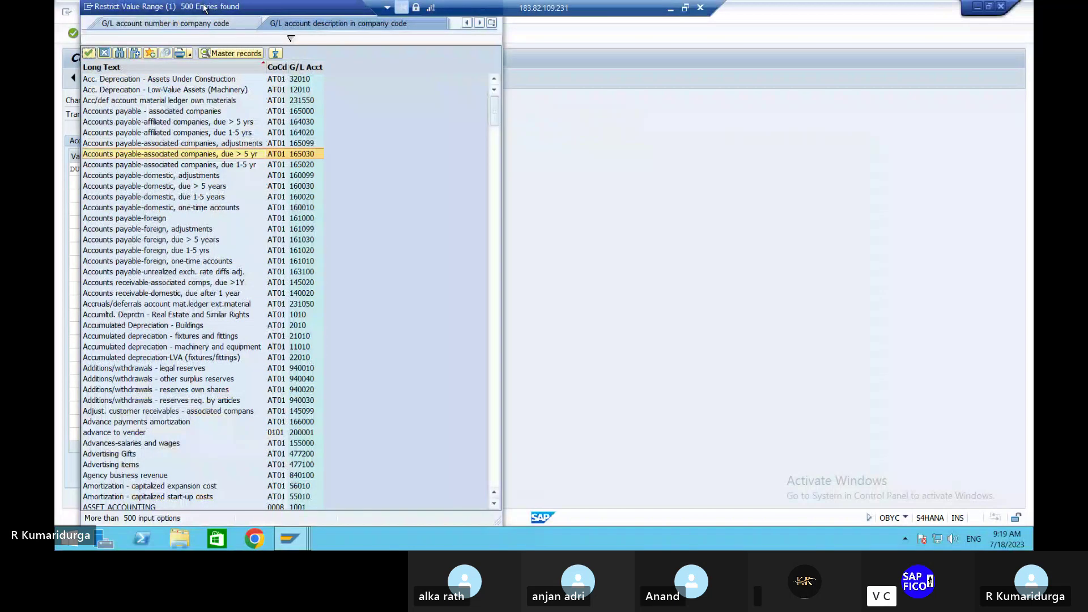
click(291, 38)
key(Return)
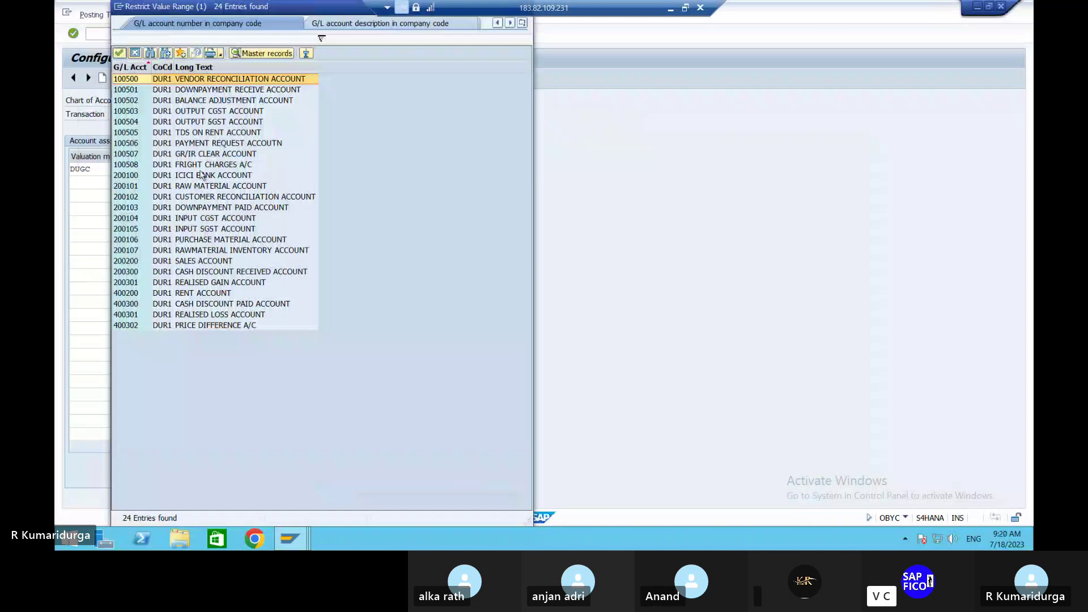
click(226, 250)
key(Return)
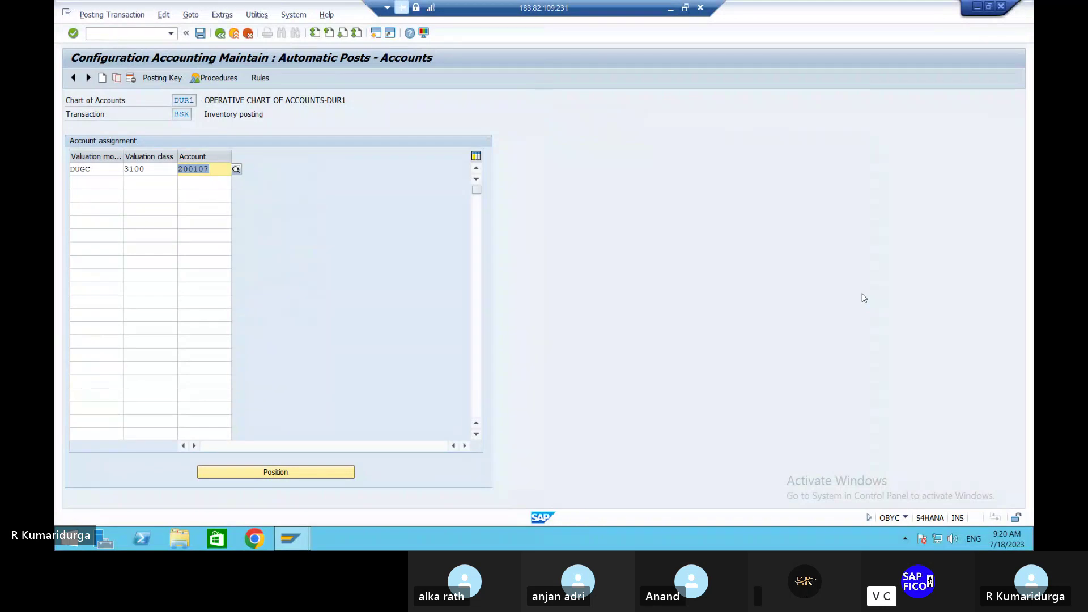
click(200, 34)
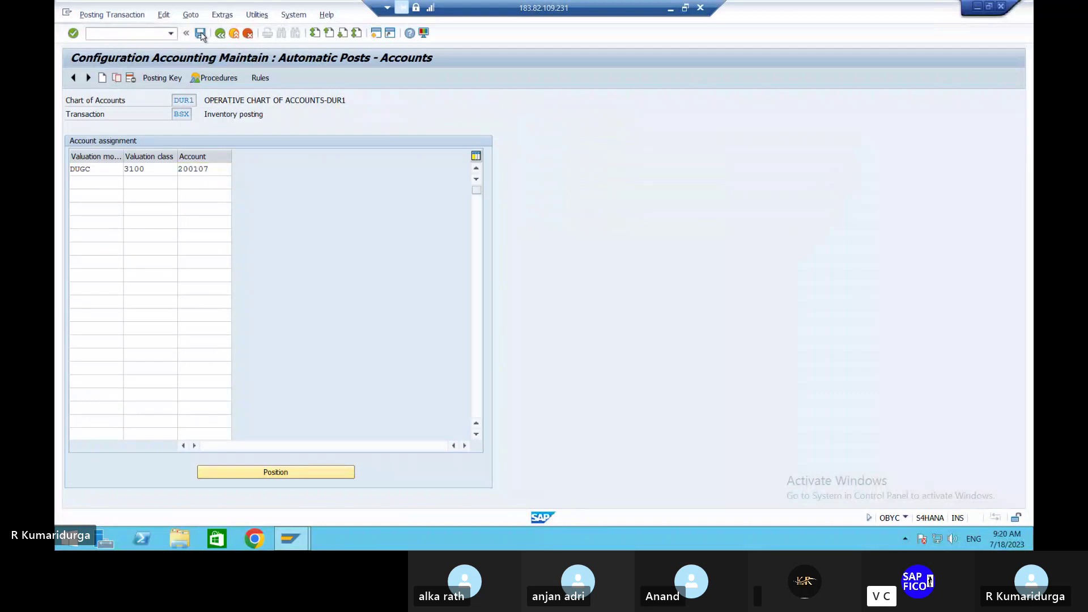
click(294, 213)
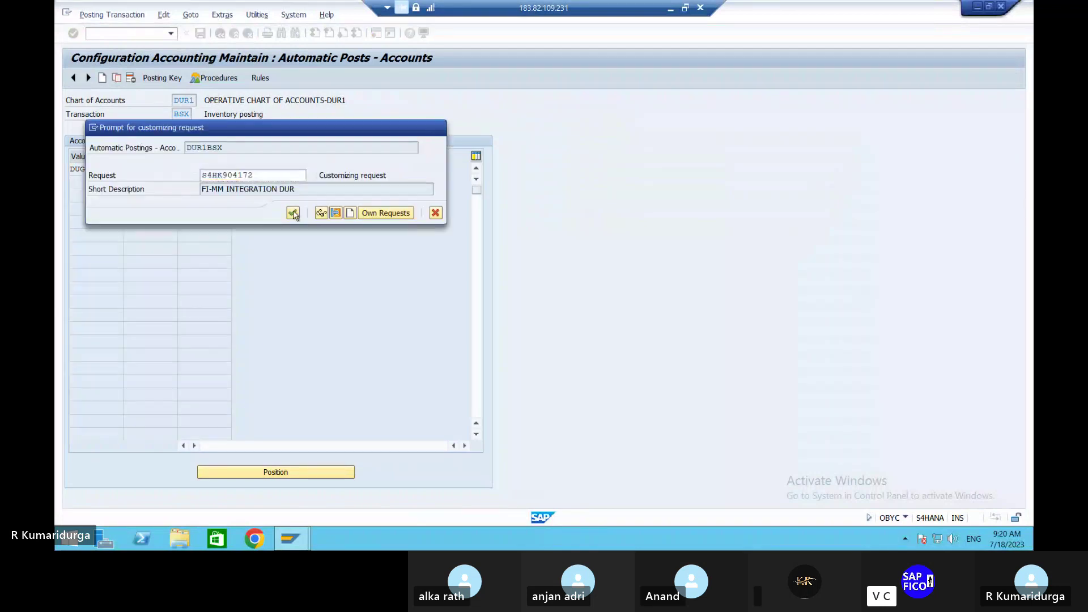
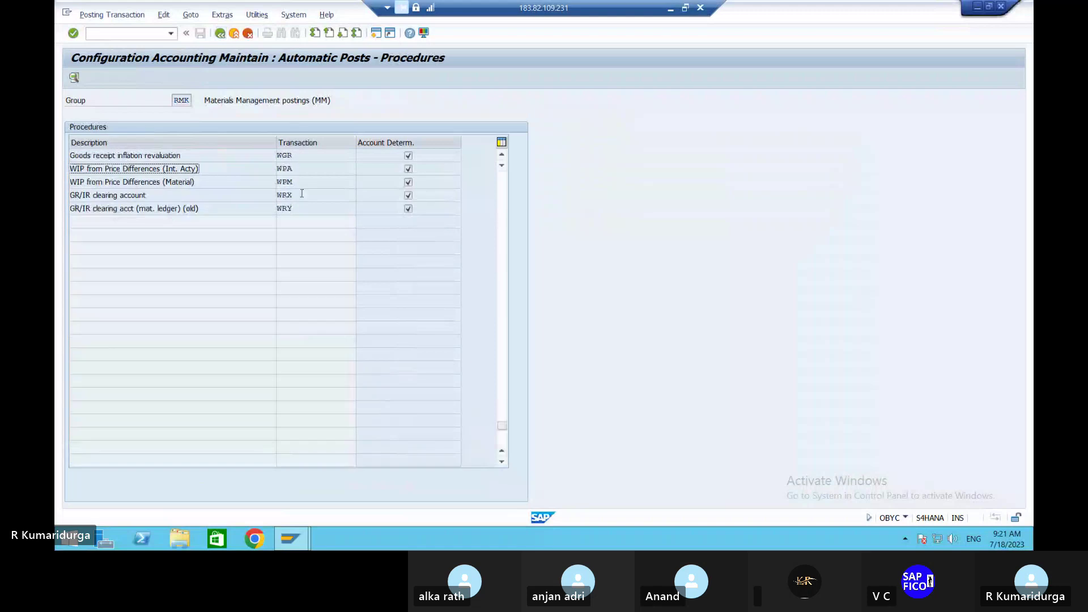
Base account determination for GR/IR clearing procedure WRX on valuation modification and valuation class, save the rules, and review its posting keys
click(298, 193)
double_click(289, 195)
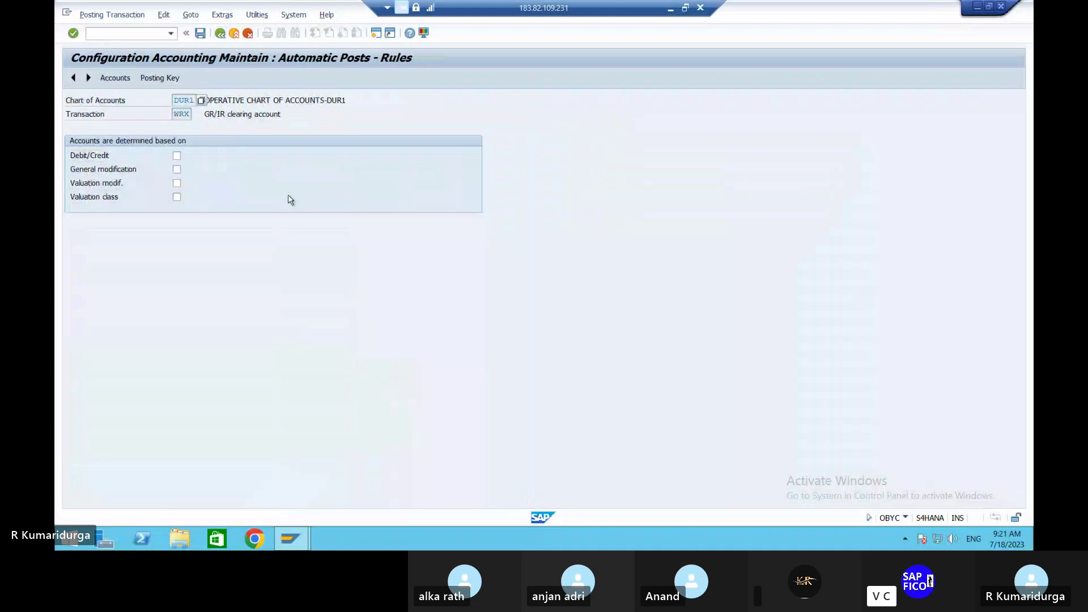
click(177, 183)
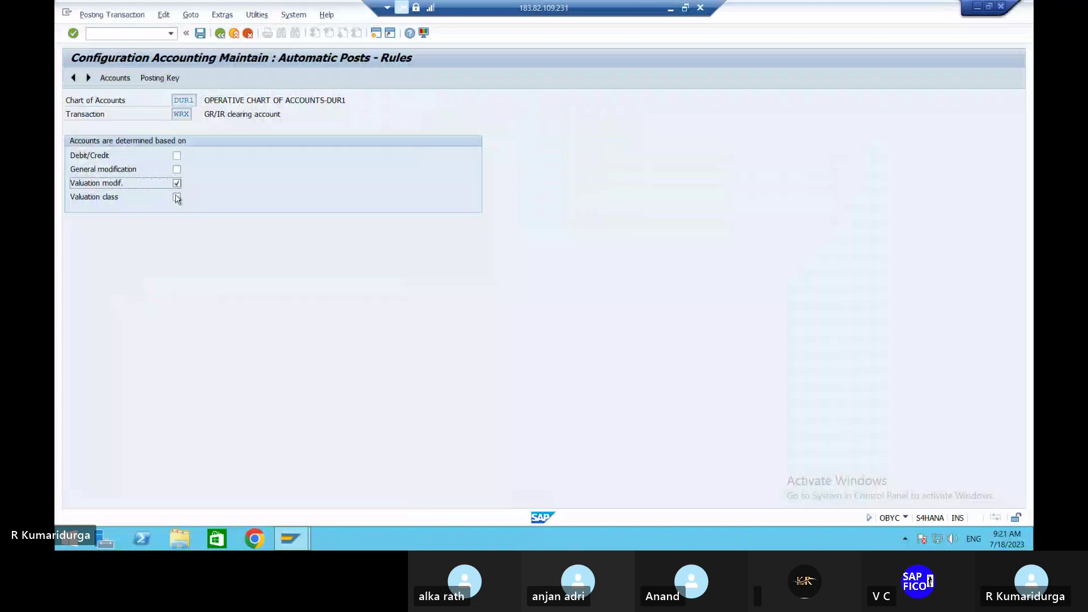
click(177, 197)
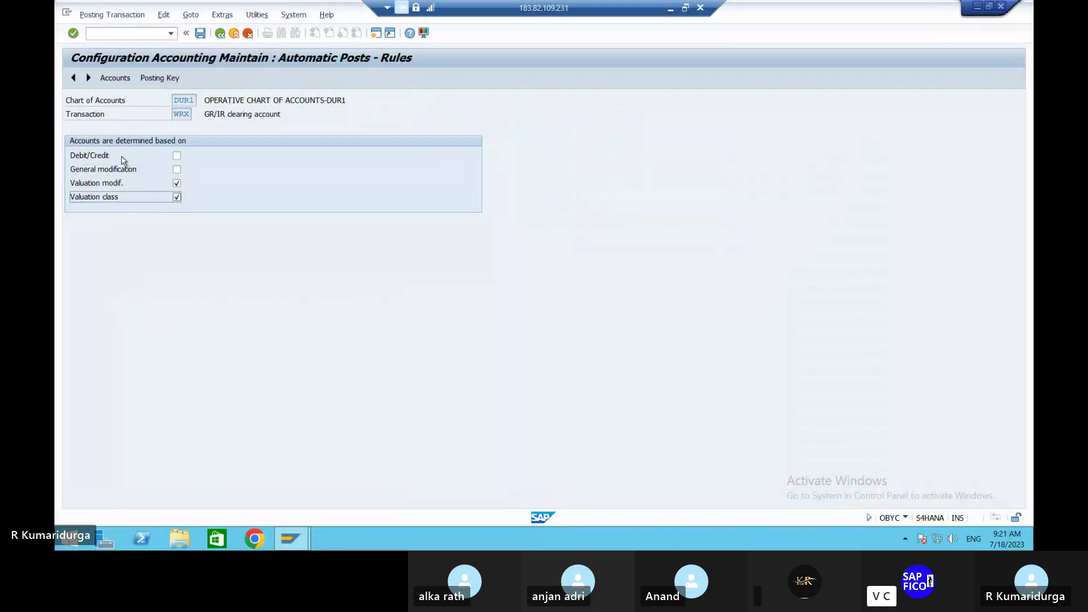
click(165, 77)
click(247, 231)
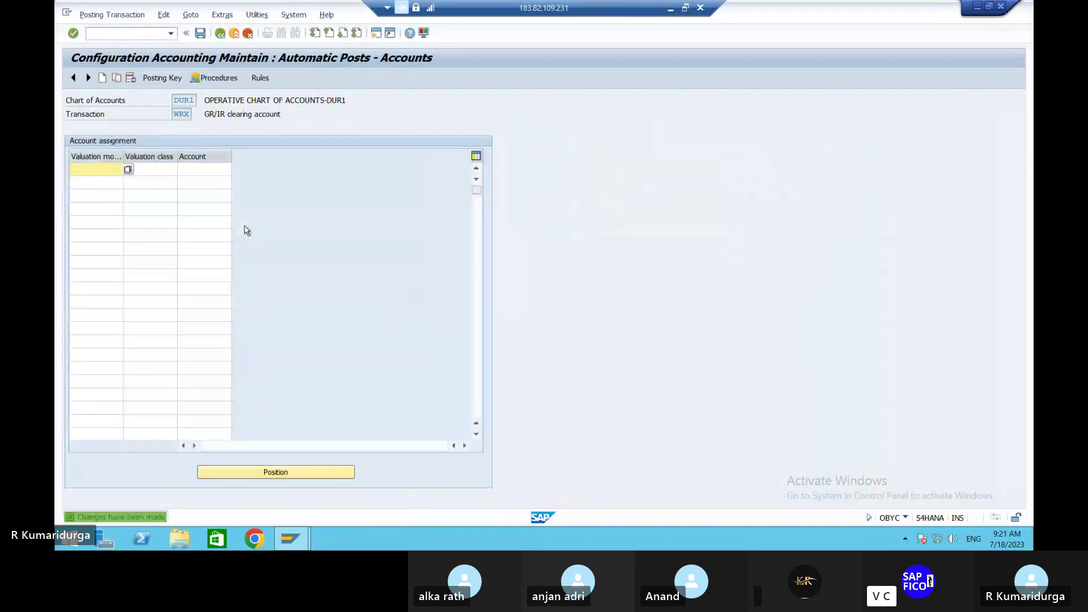
click(174, 79)
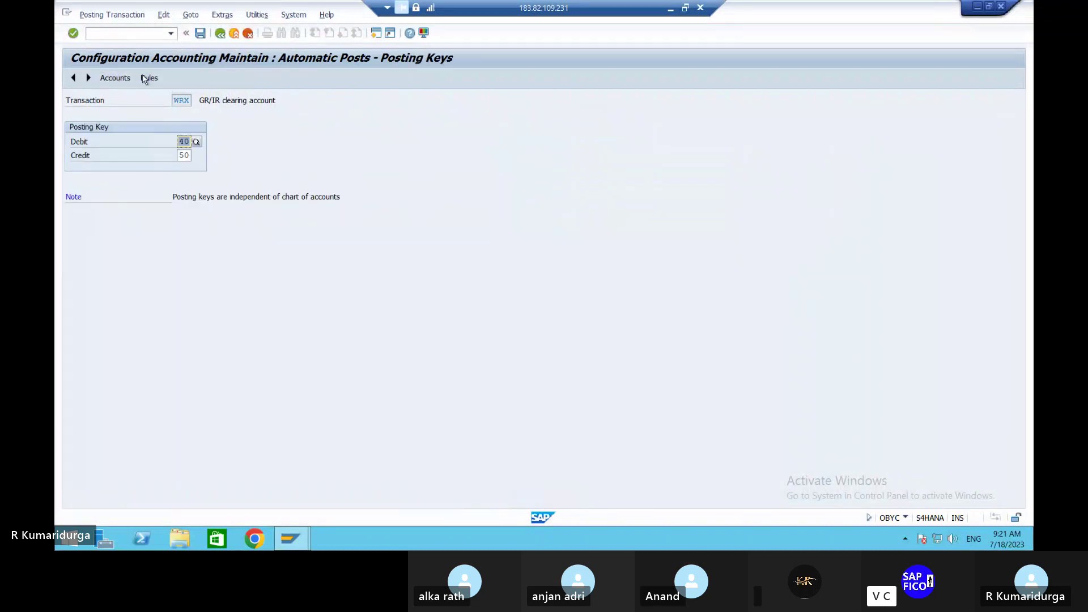
click(115, 78)
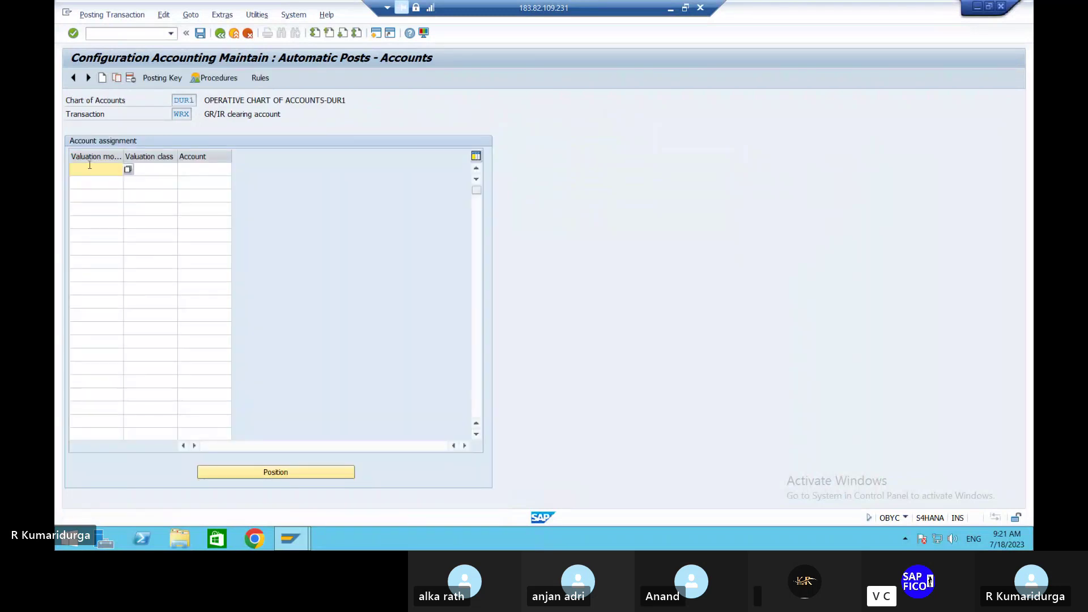
Enter valuation modification DUGC and valuation class 3100 in the first WRX account assignment row
text(D)
key(Down)
key(Return)
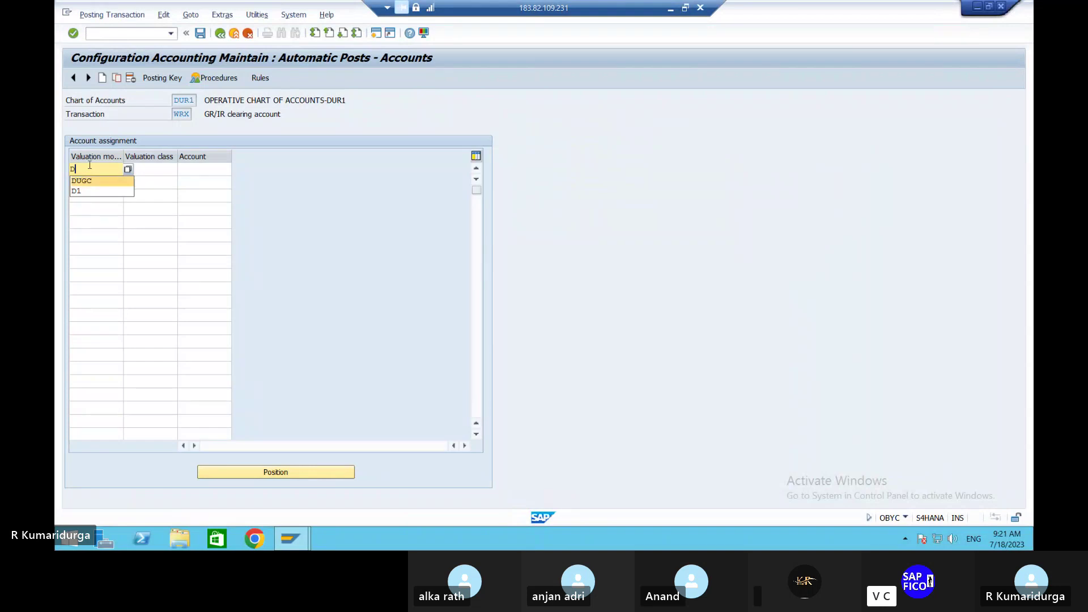
key(Tab)
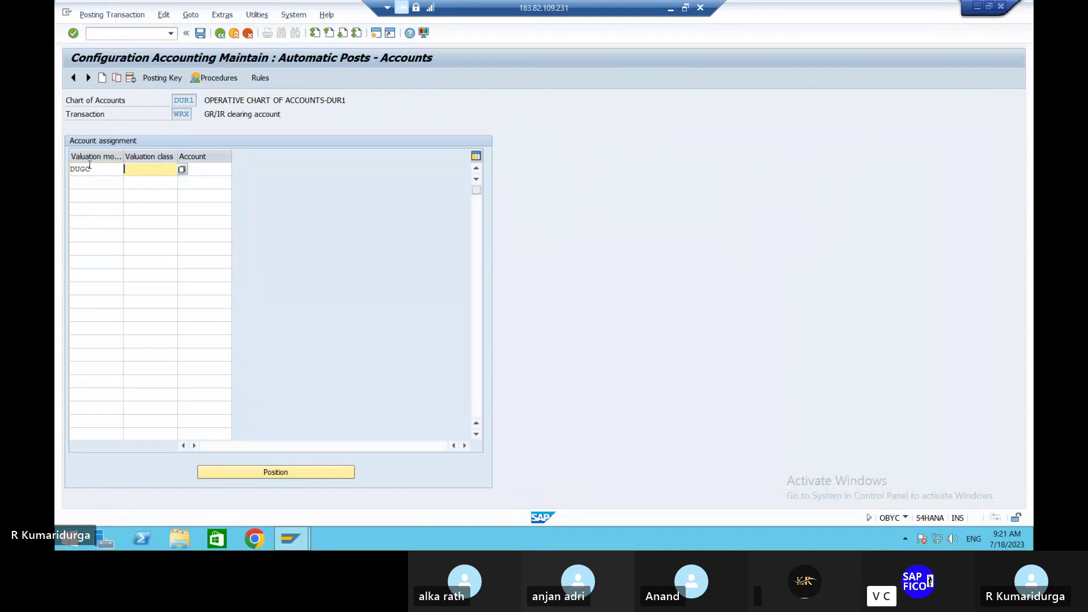
text(3100)
key(Tab)
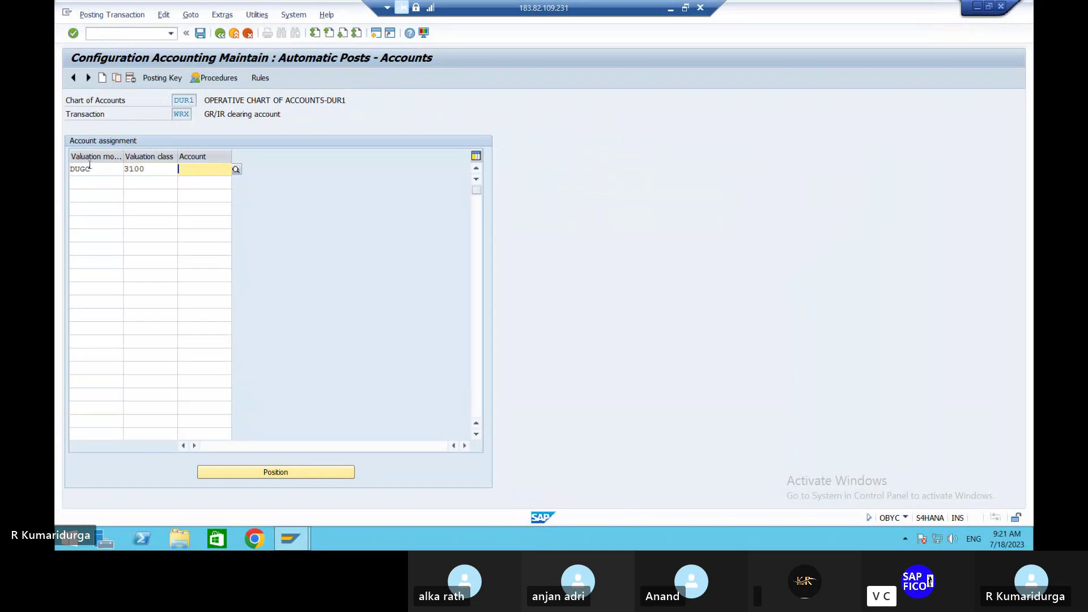
Assign DUR1's GR/IR clearing account 100507 to the WRX row and save it in the FI-MM INTEGRATION DUR customizing request
click(236, 170)
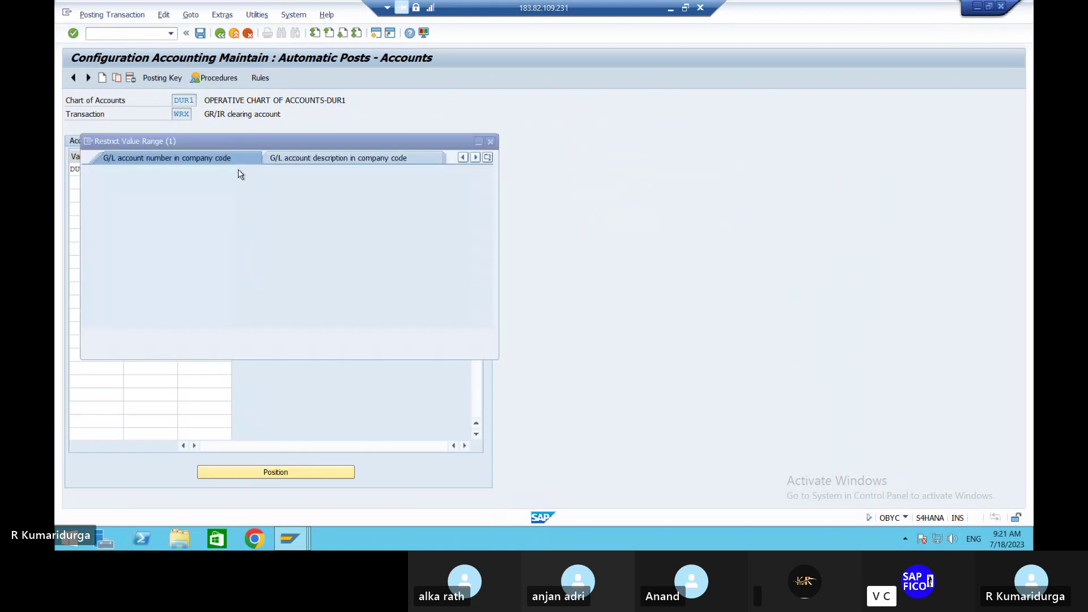
click(203, 201)
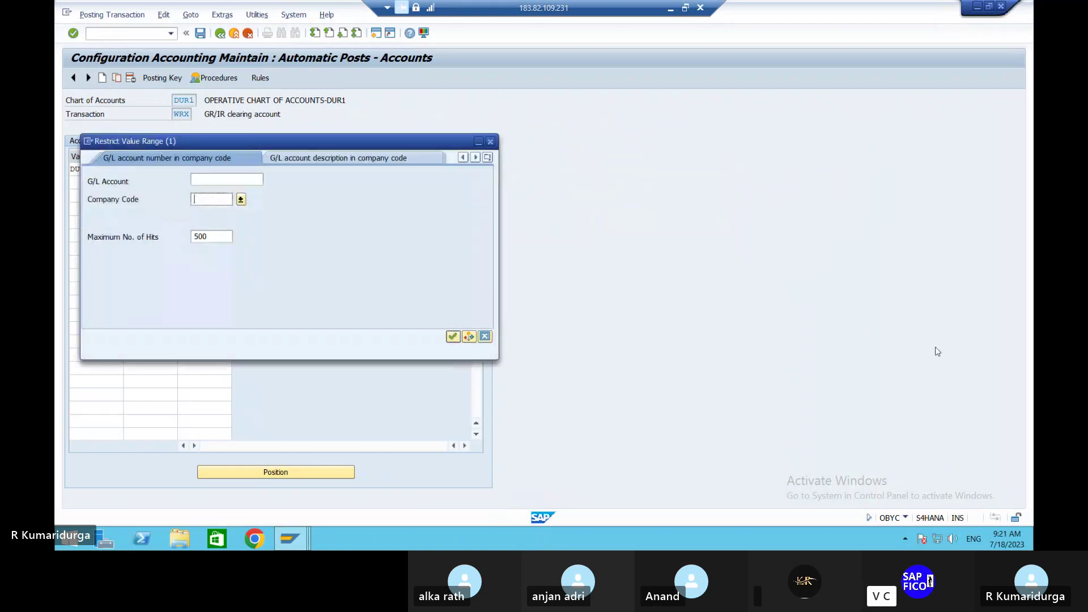
text(DUR1)
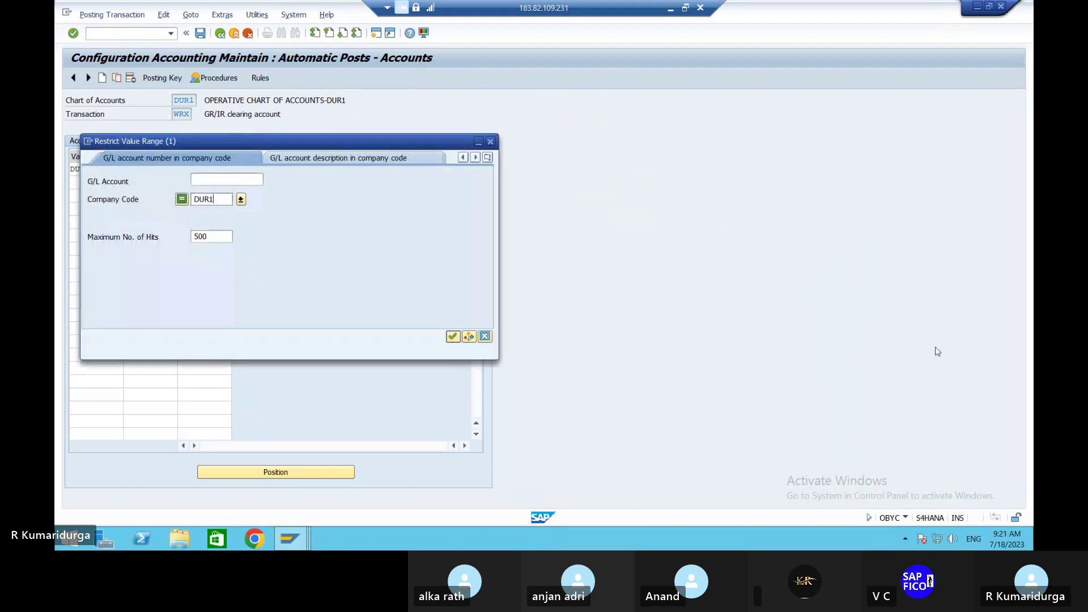
key(Return)
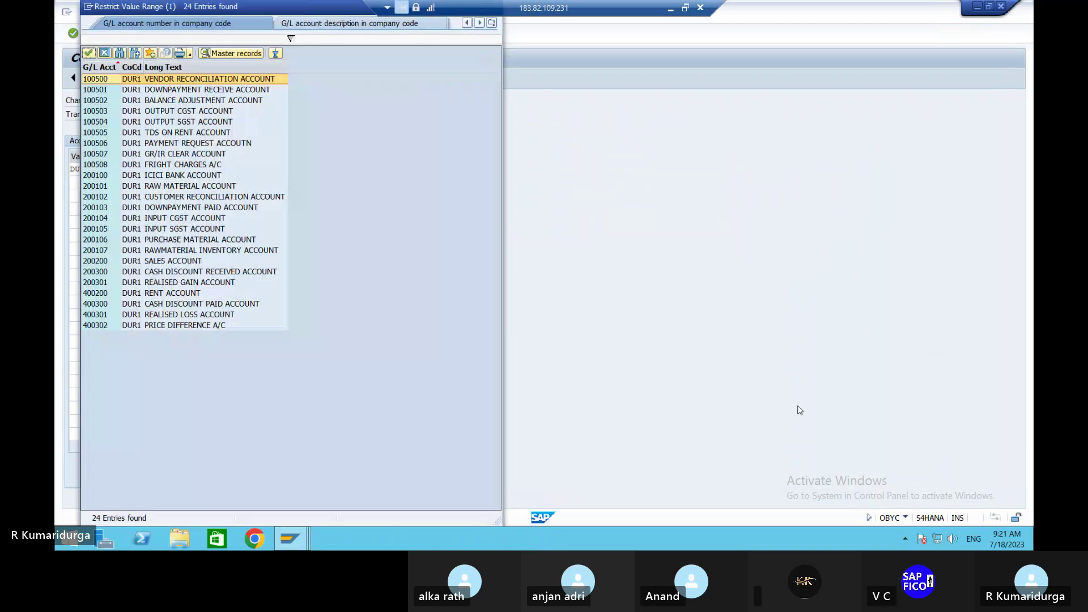
double_click(266, 154)
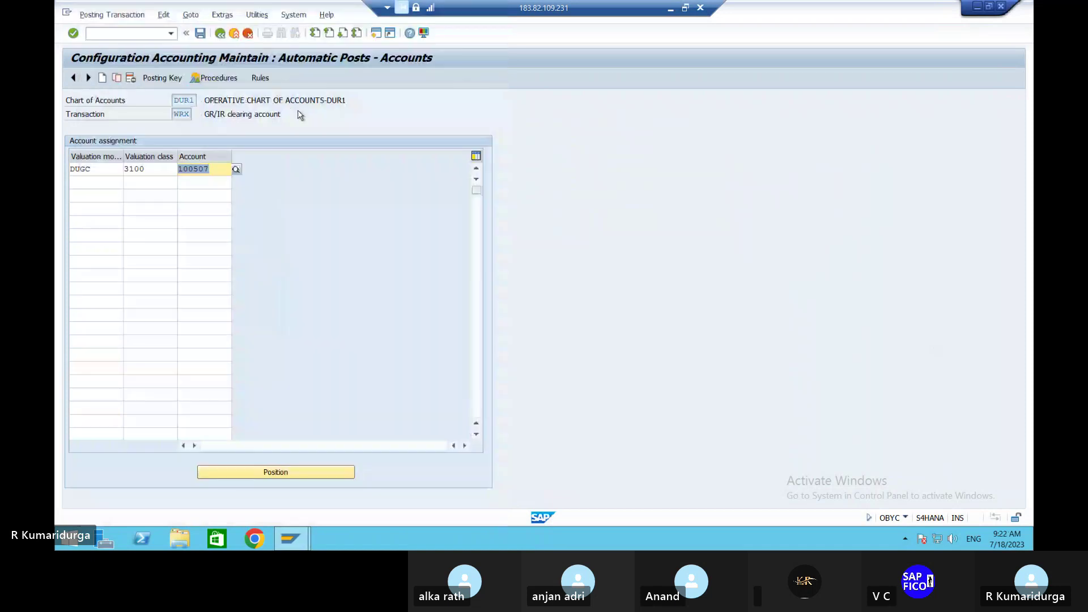
key(ctrl+s)
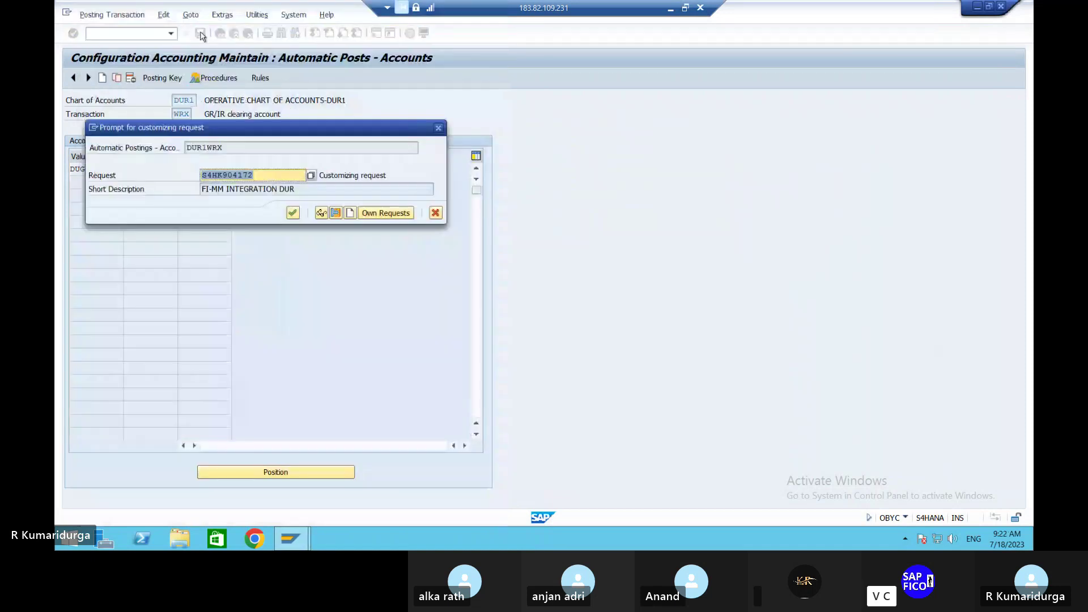
click(293, 214)
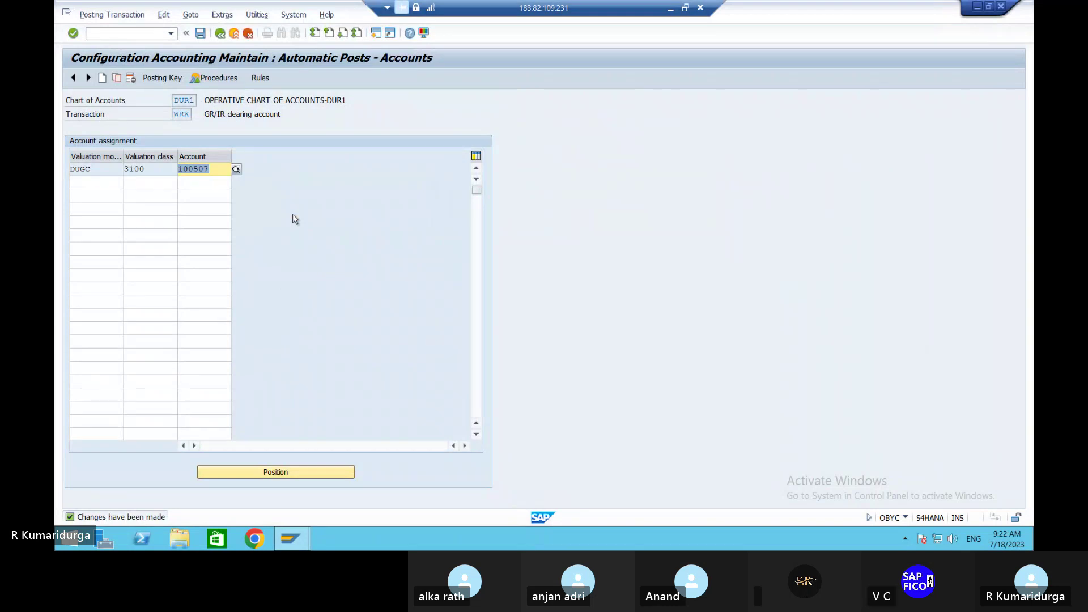
Base account determination for cost (price) differences procedure PRD on valuation modification and valuation class, and save the rules
click(221, 33)
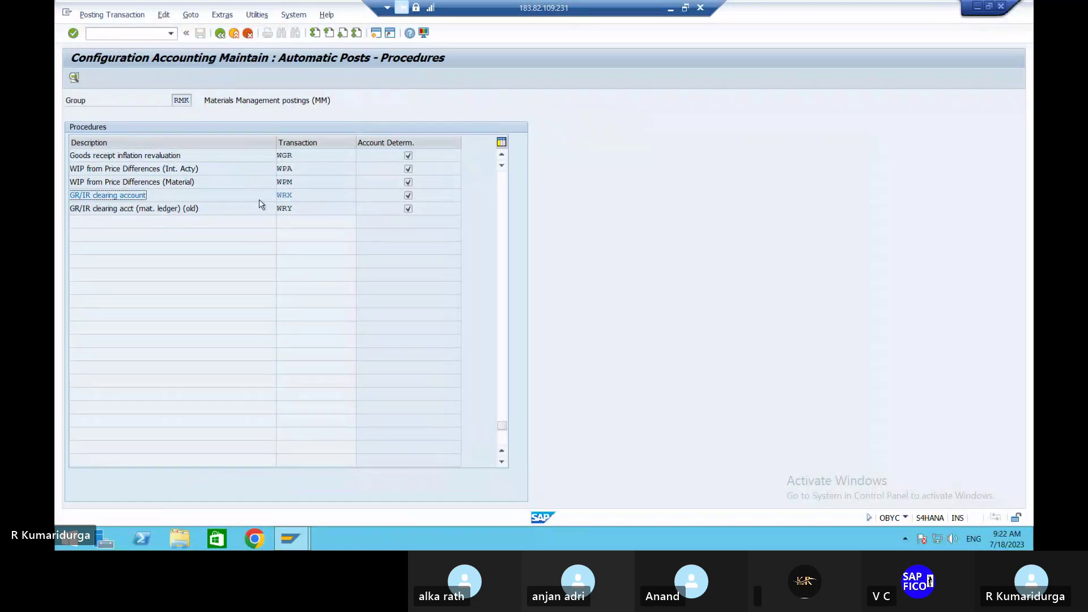
scroll(315, 204, up, 1)
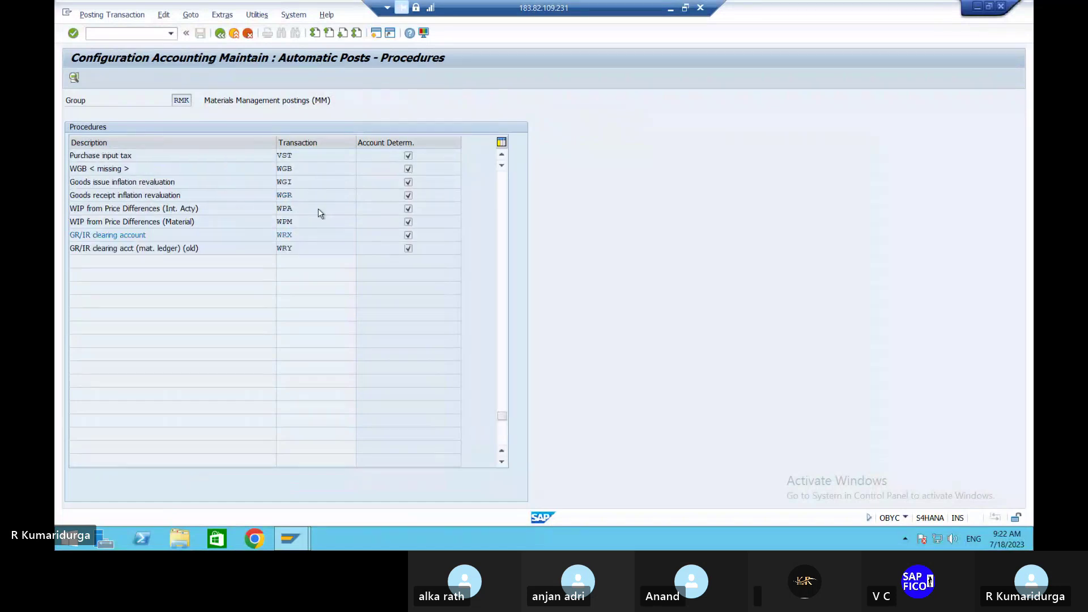
scroll(320, 212, up, 6)
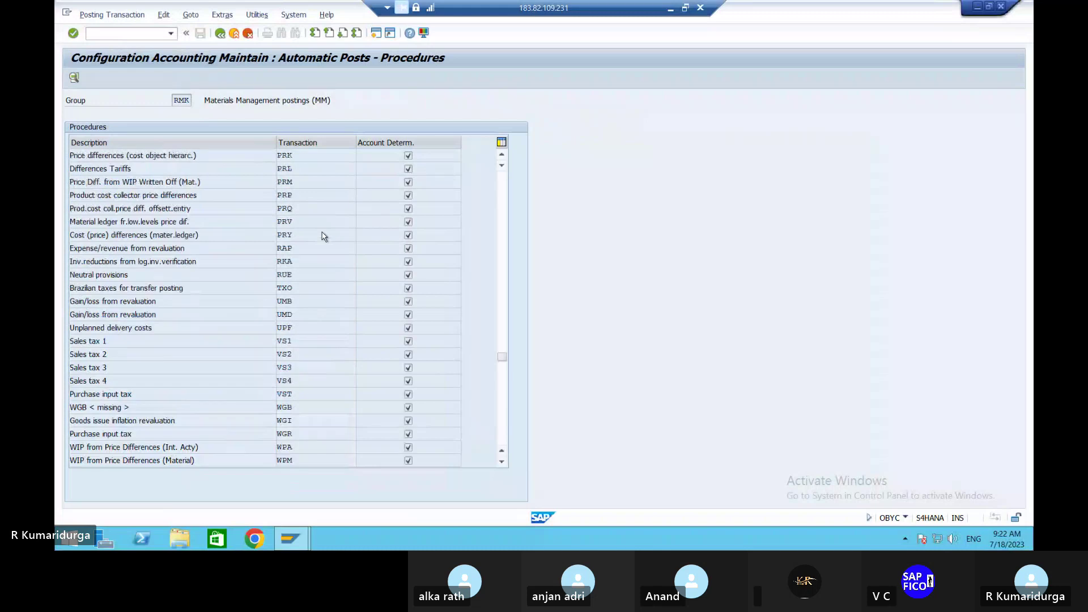
scroll(323, 236, up, 3)
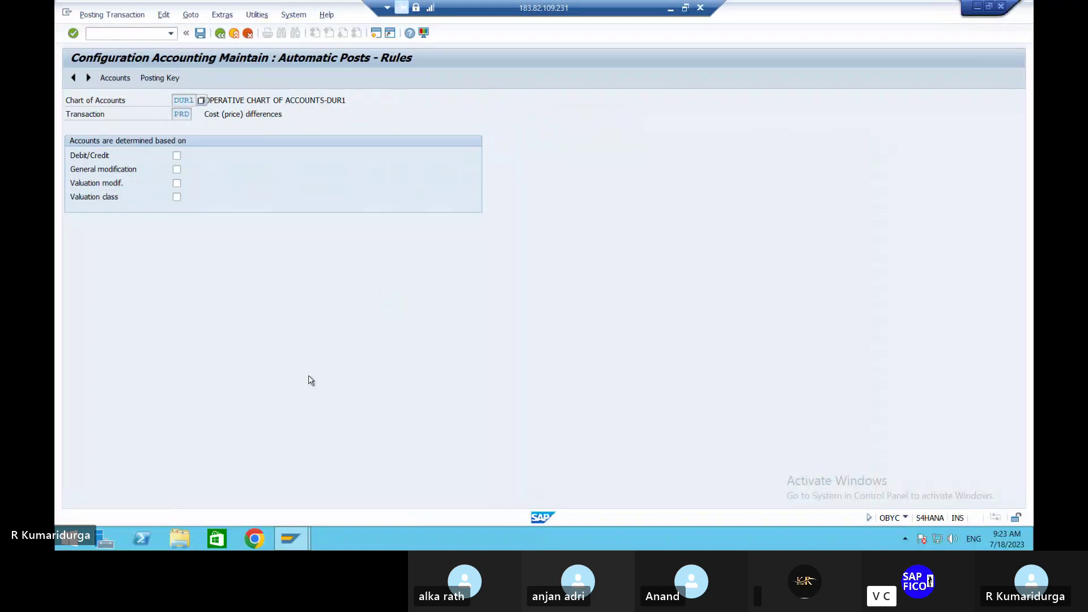
click(177, 183)
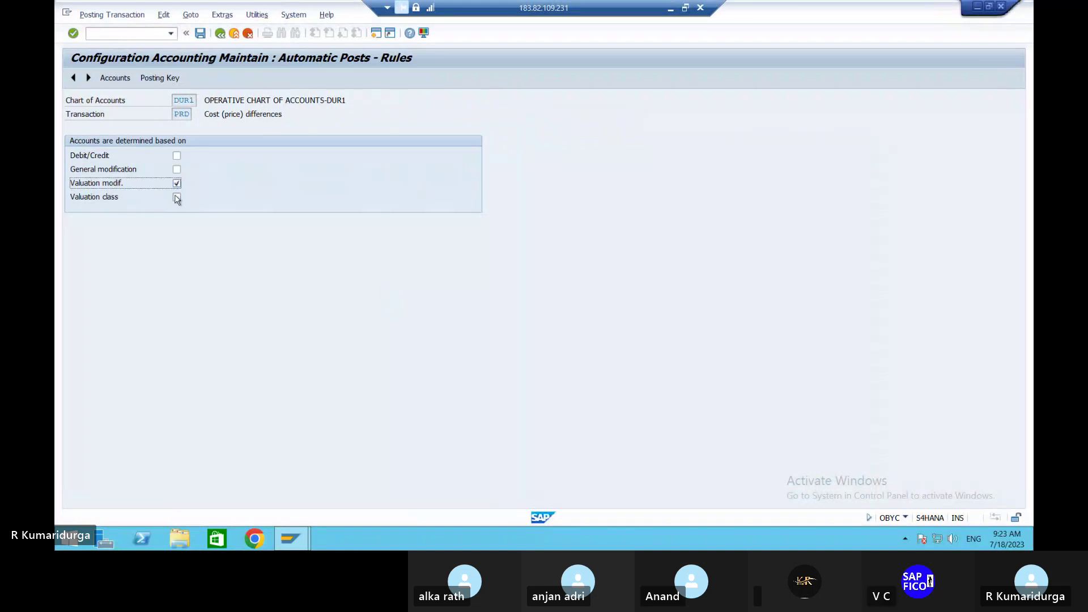
click(177, 198)
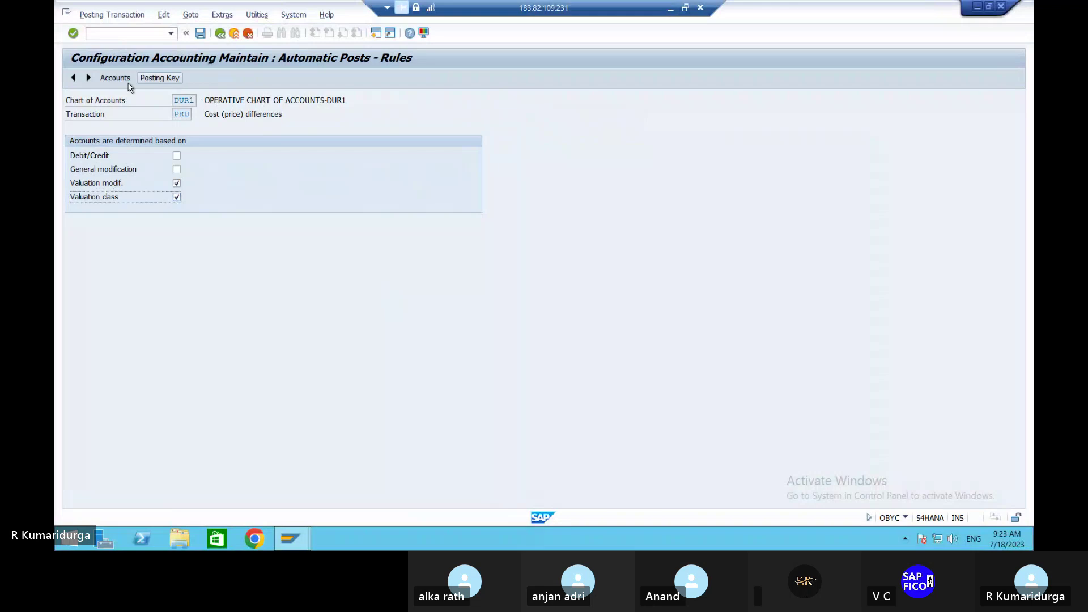
click(200, 33)
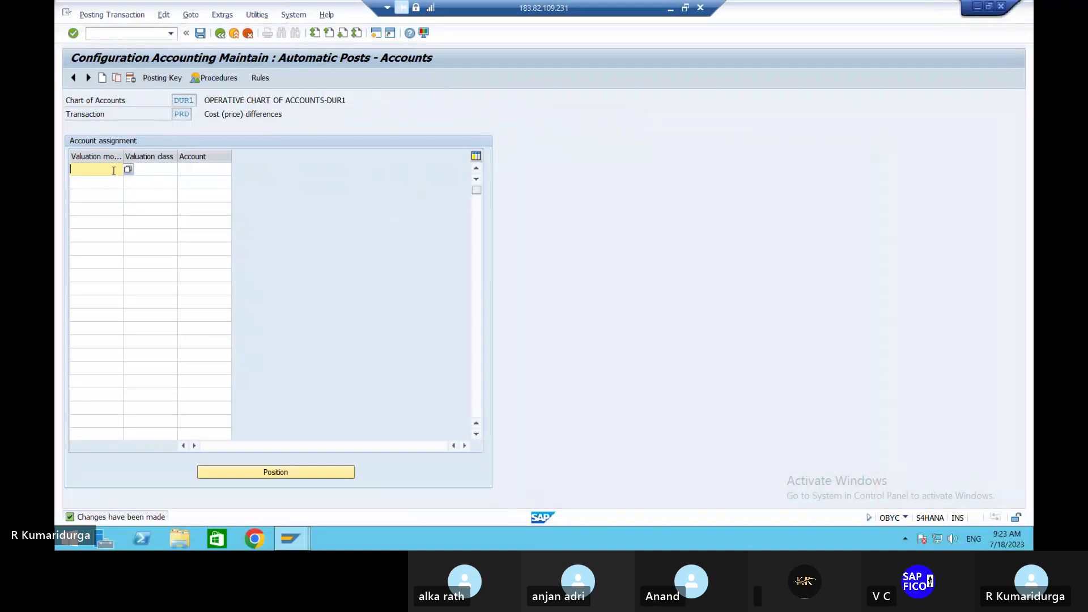
Enter valuation modification DUGC and valuation class 3100 in the first PRD account assignment row
text(D)
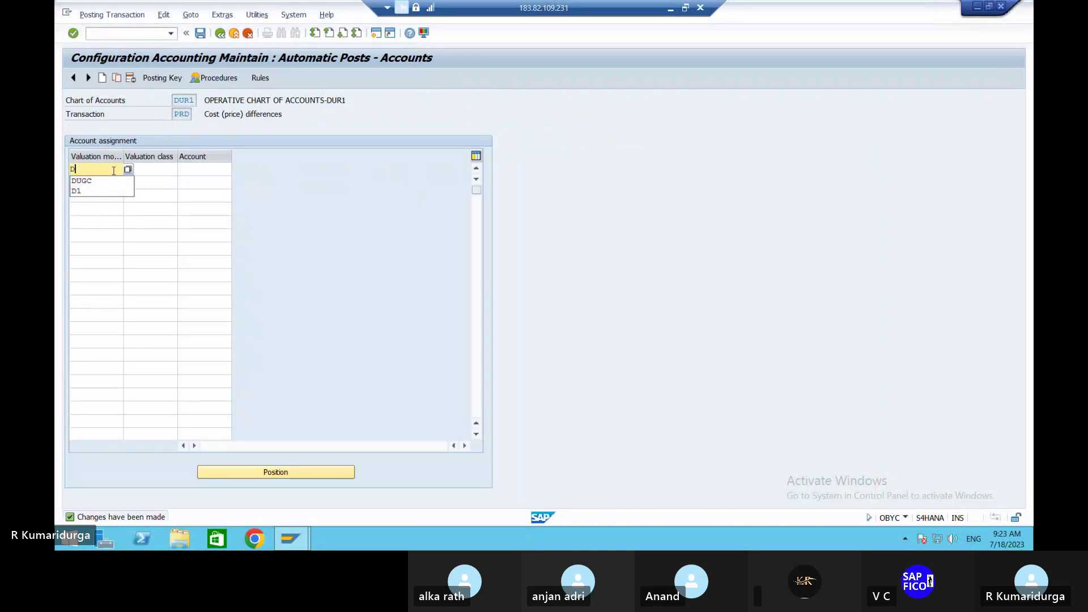
text(U)
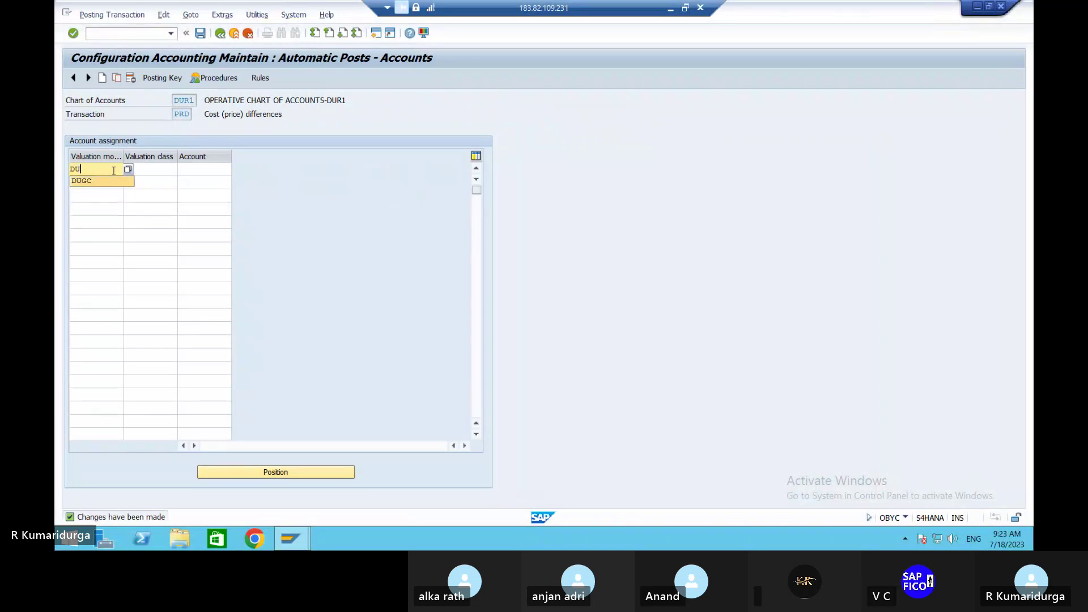
key(Tab)
text(3)
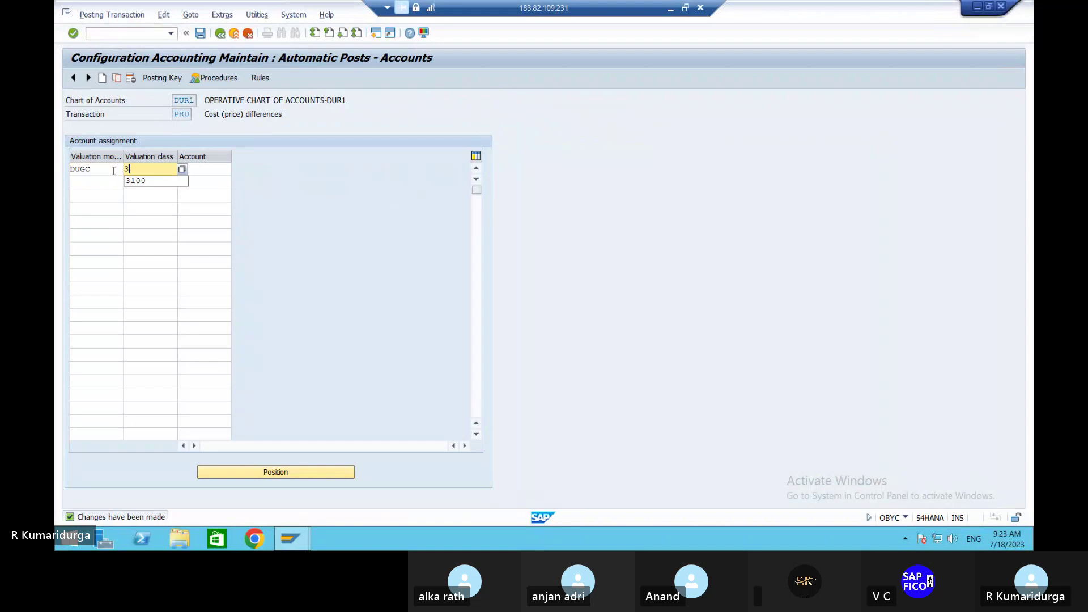
text(100)
key(Tab)
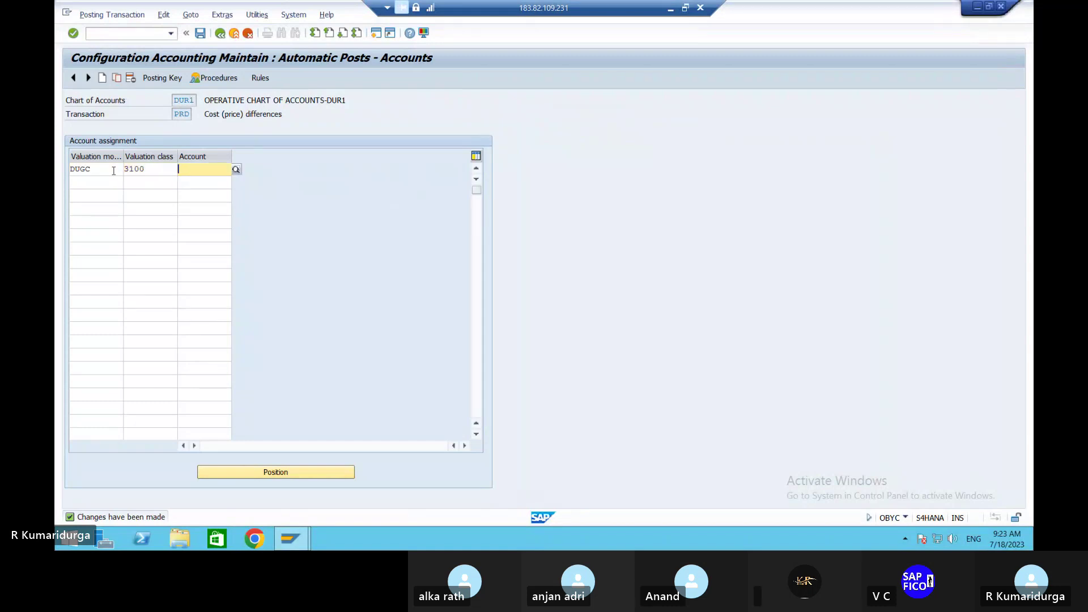
Assign DUR1's price difference account 400302 to the PRD row and save the assignment
click(236, 170)
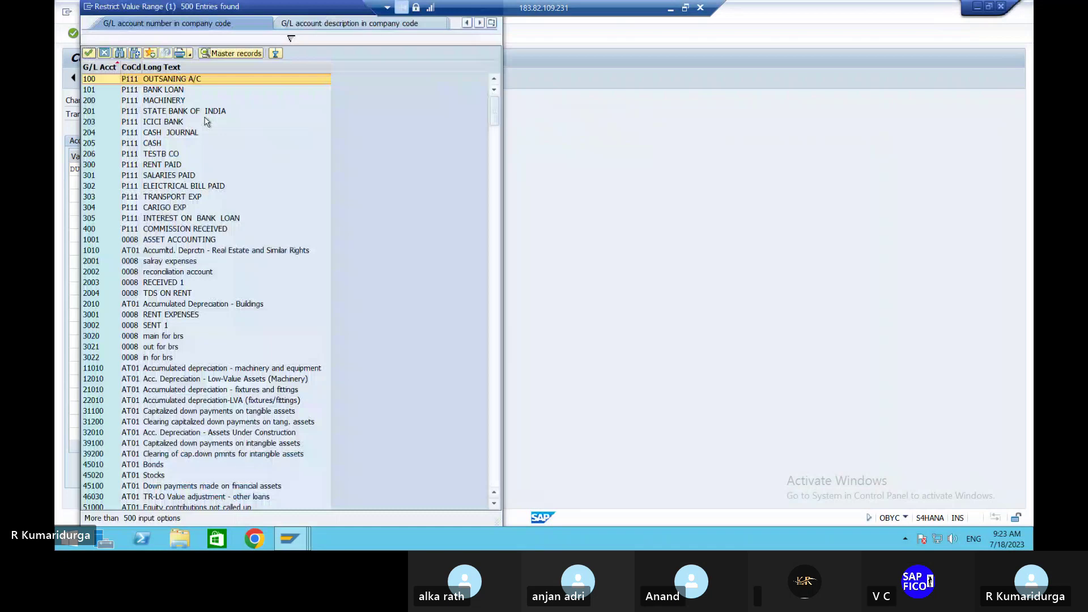
key(ctrl+Page_Down)
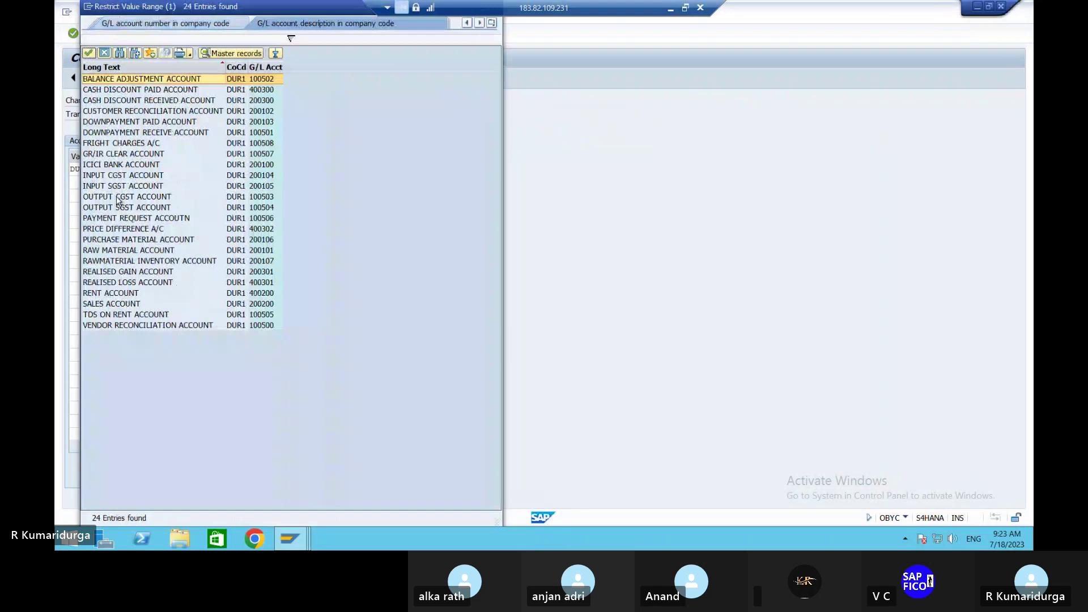
click(121, 230)
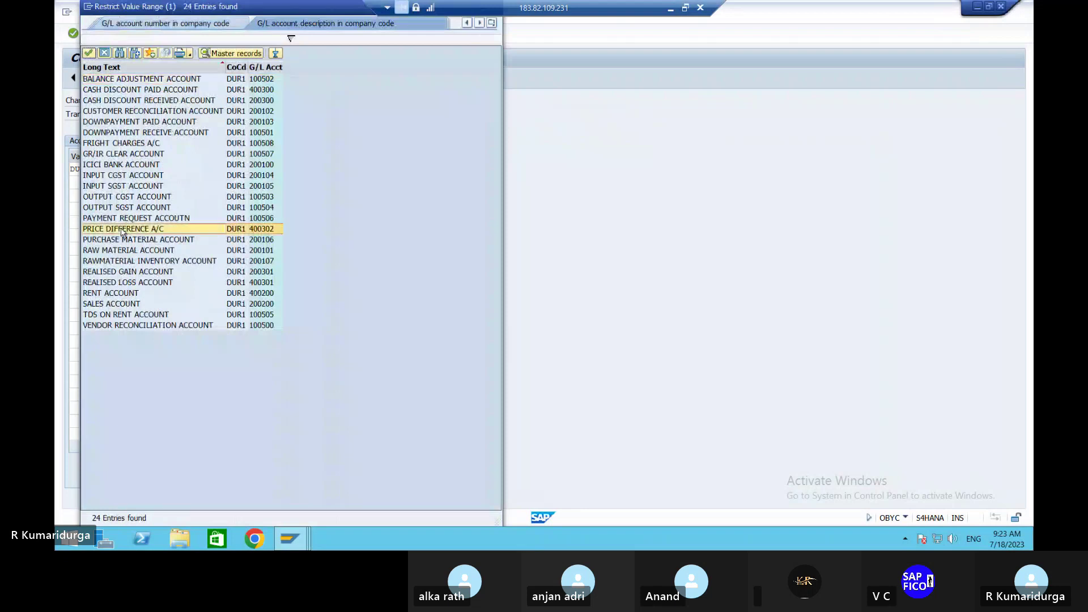
double_click(121, 229)
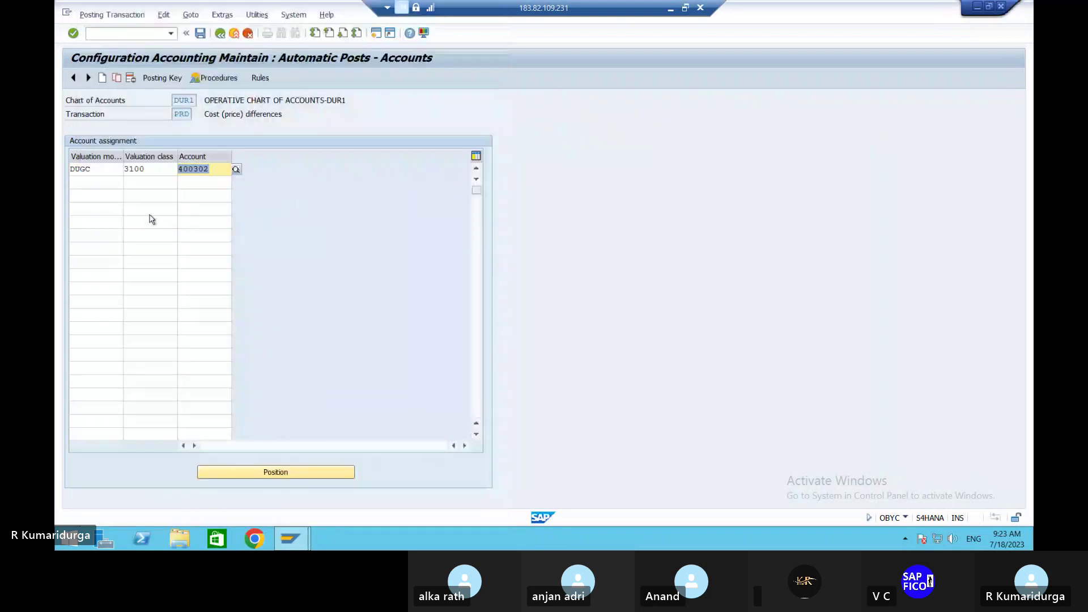
key(Return)
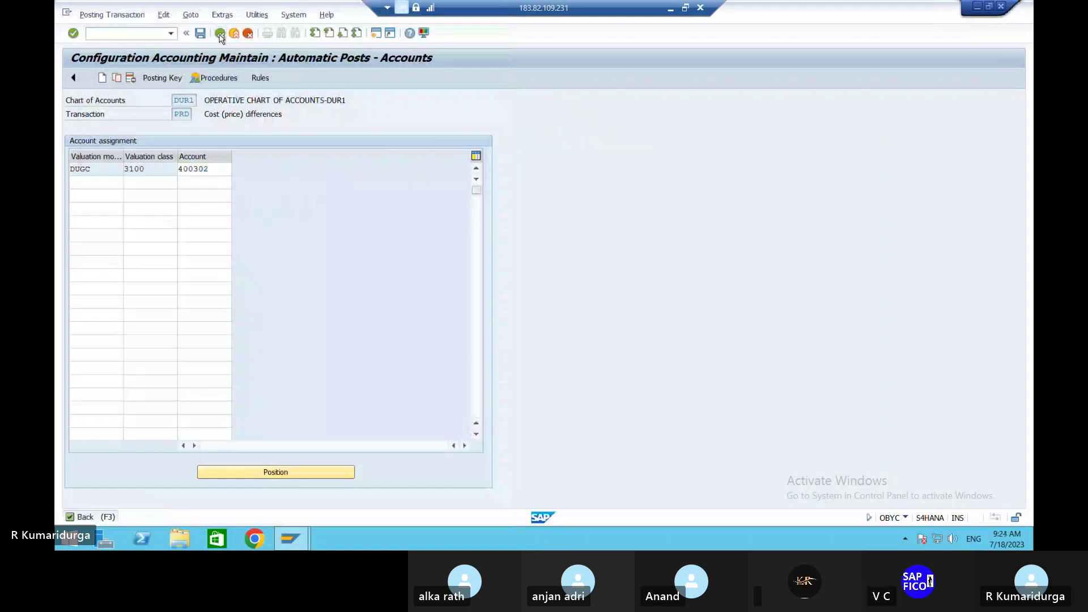
Base account determination for freight clearing procedure FR1 on valuation modification and valuation class, save the rules, and review its posting keys
click(219, 34)
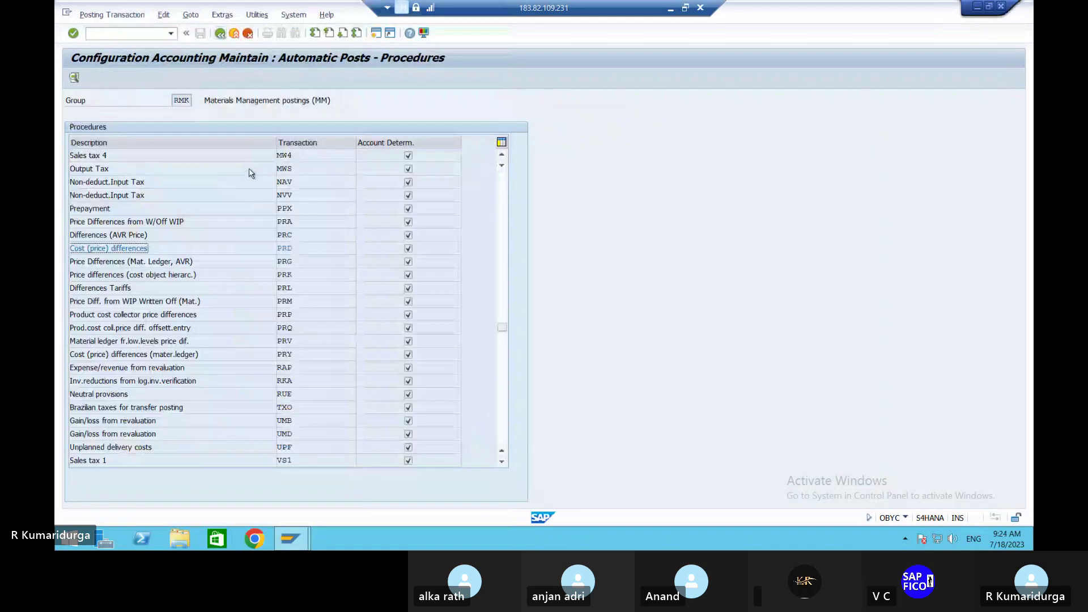
scroll(285, 331, up, 8)
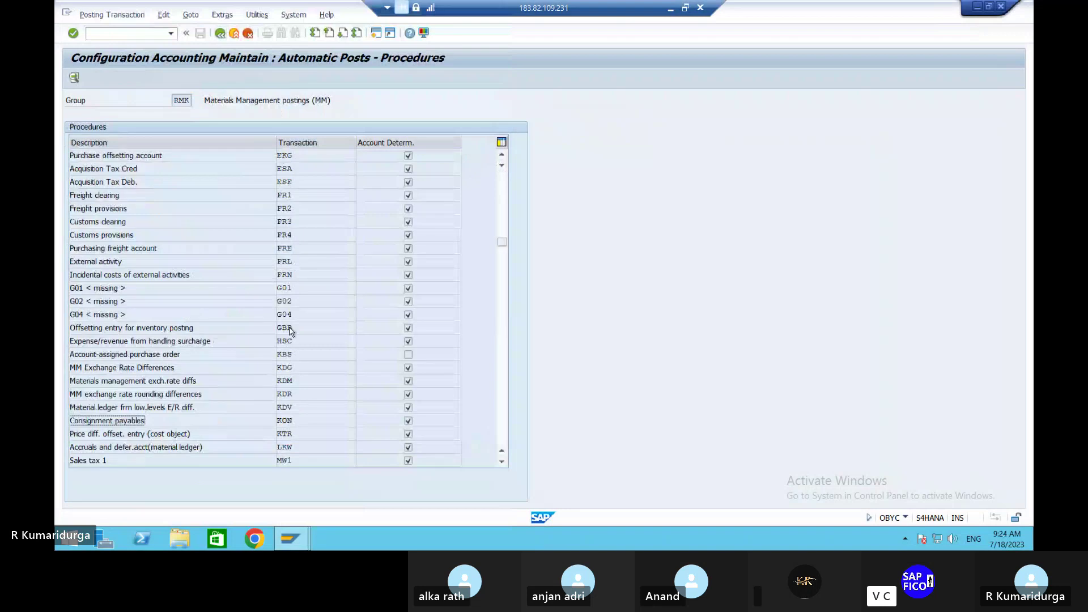
double_click(291, 195)
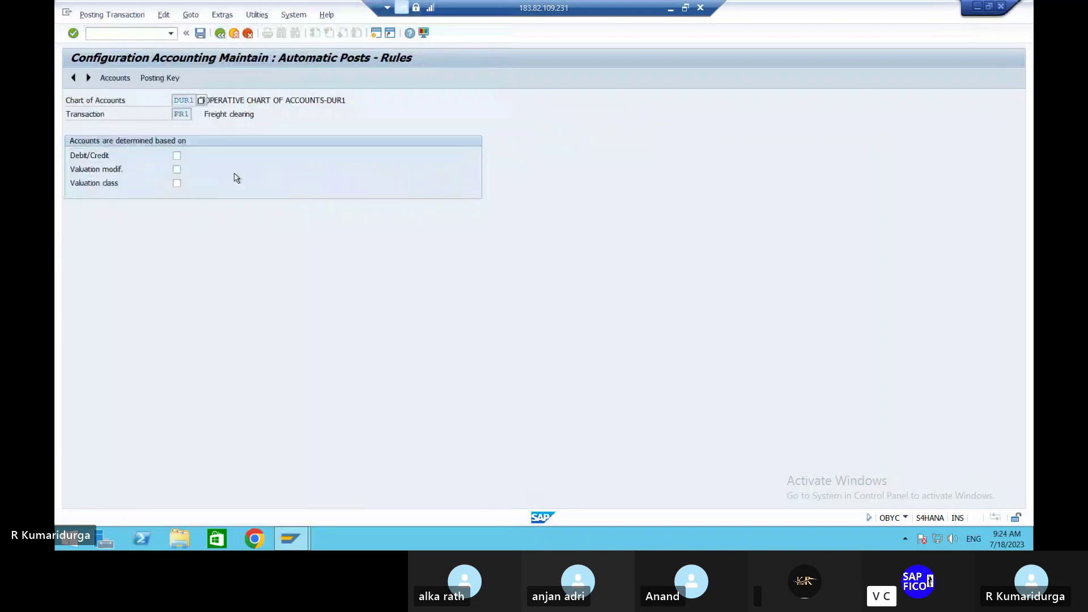
click(177, 170)
click(177, 183)
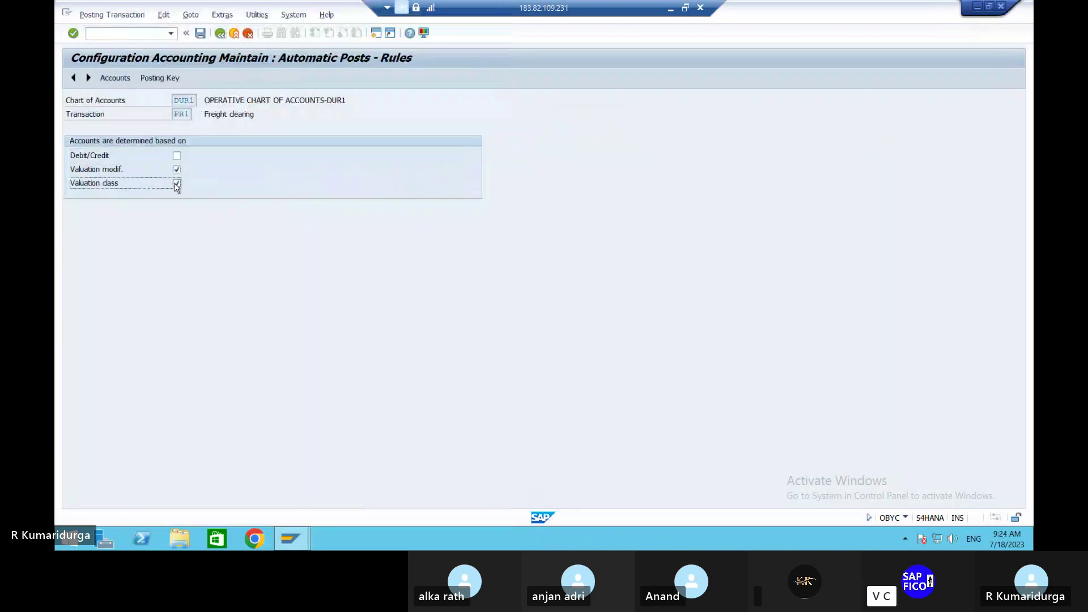
click(201, 34)
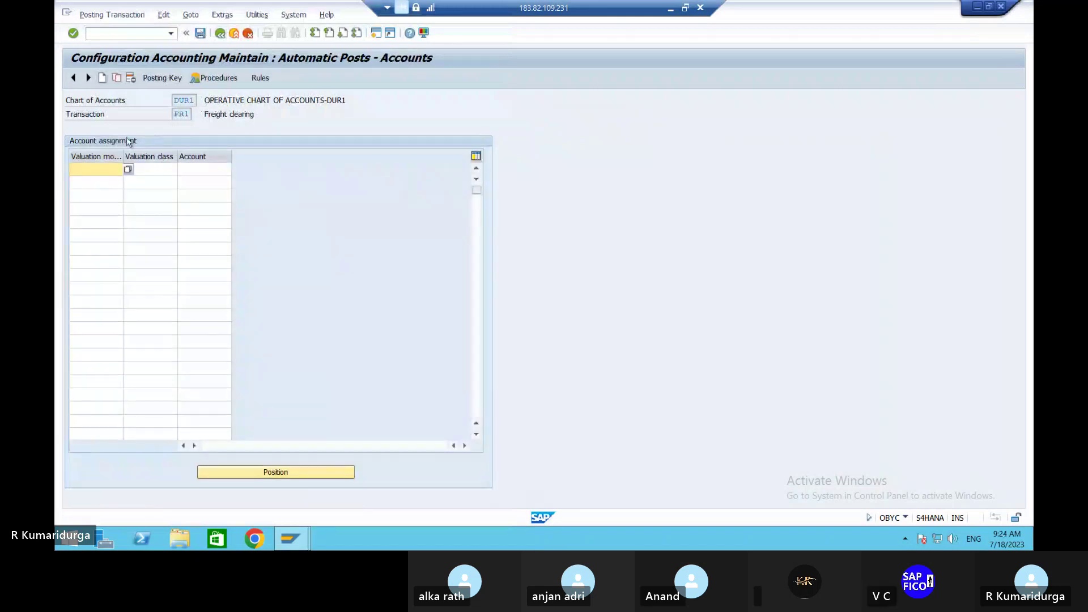
text(D)
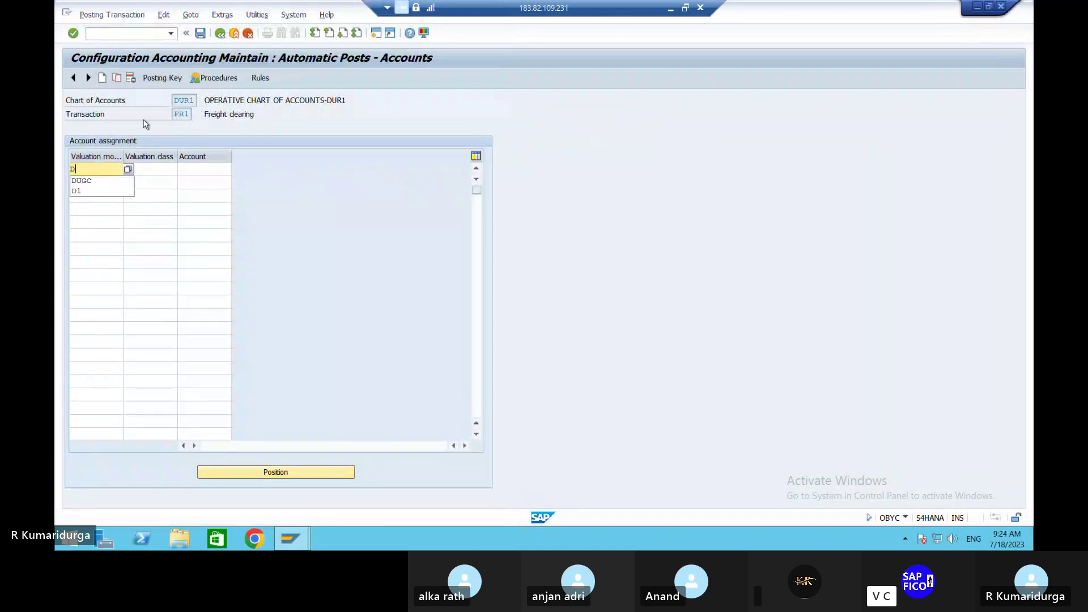
key(BackSpace)
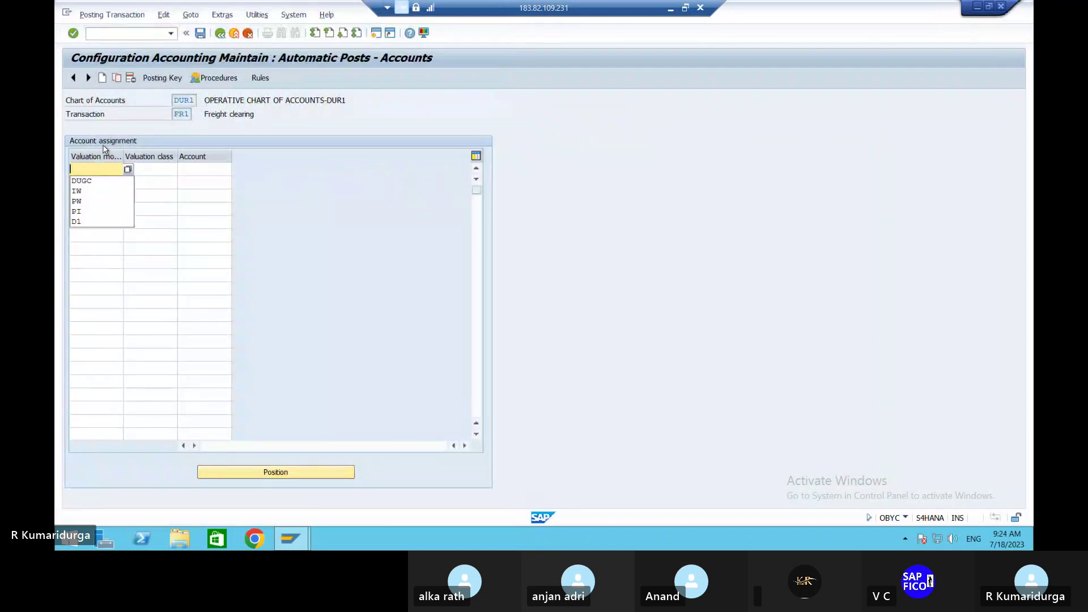
click(159, 79)
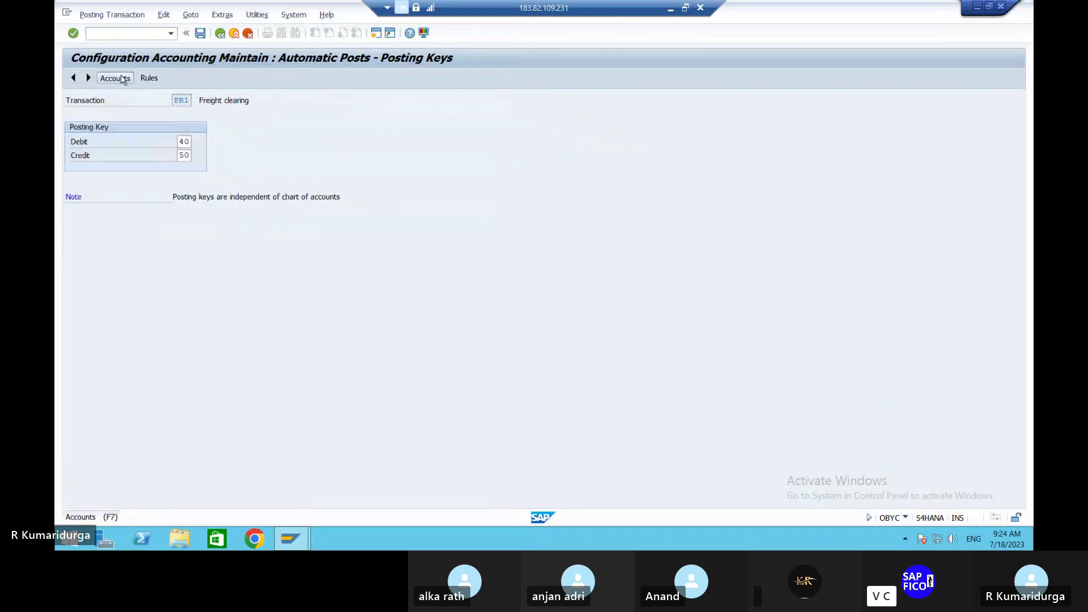
Enter valuation modification DUGC and valuation class 3100 in the first FR1 account assignment row
click(116, 78)
text(DUGC)
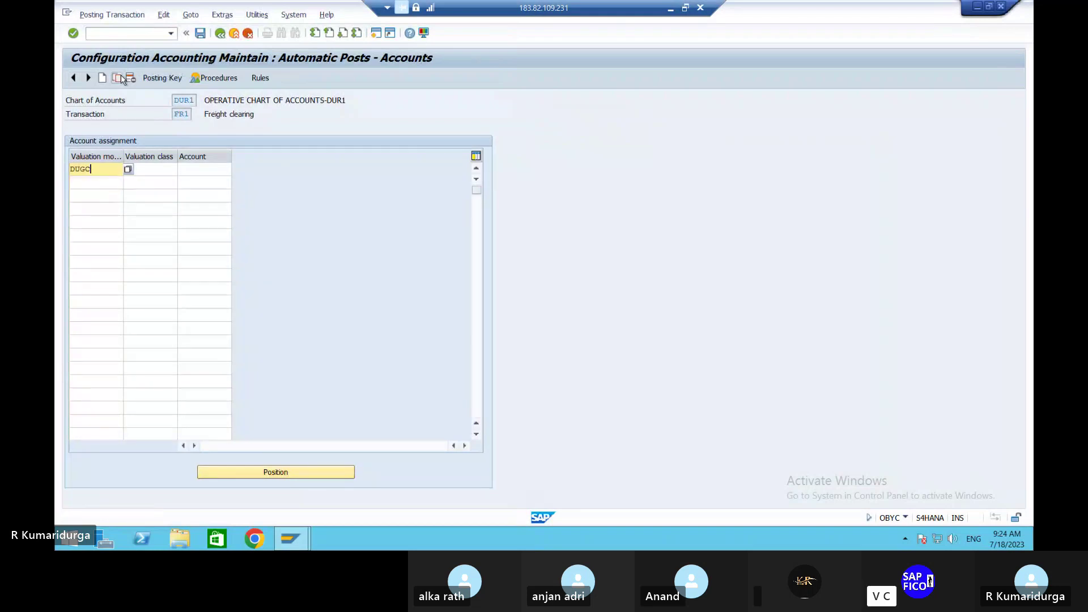
key(Tab)
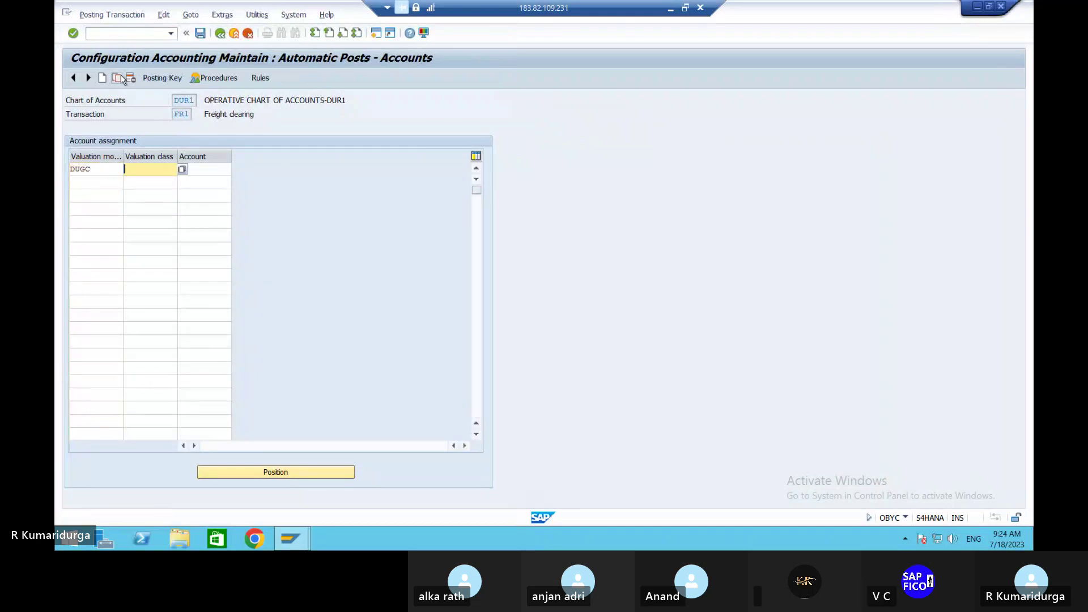
text(3)
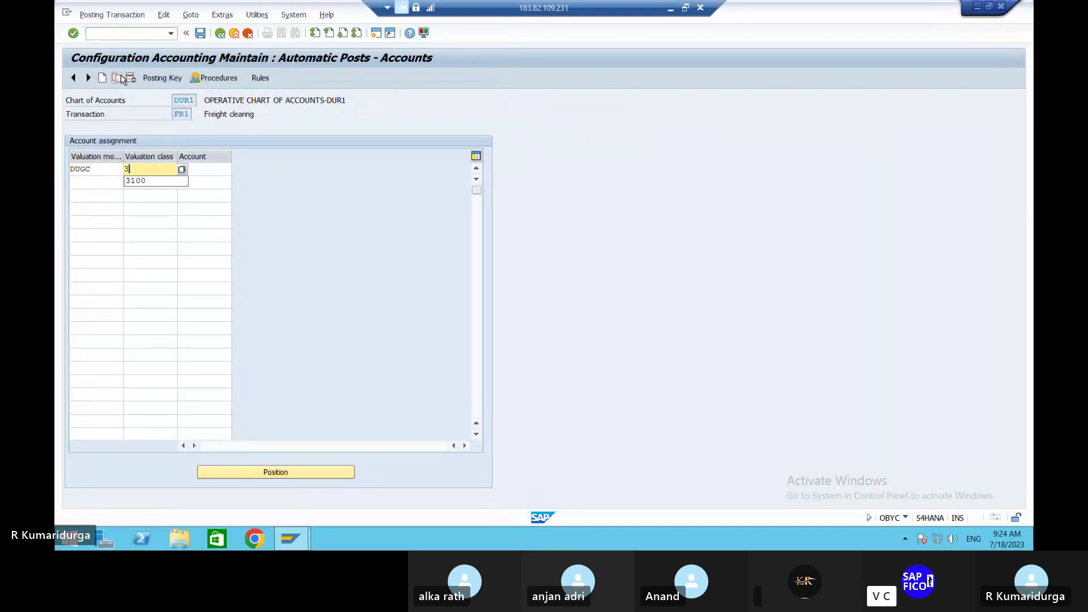
text(100)
key(Tab)
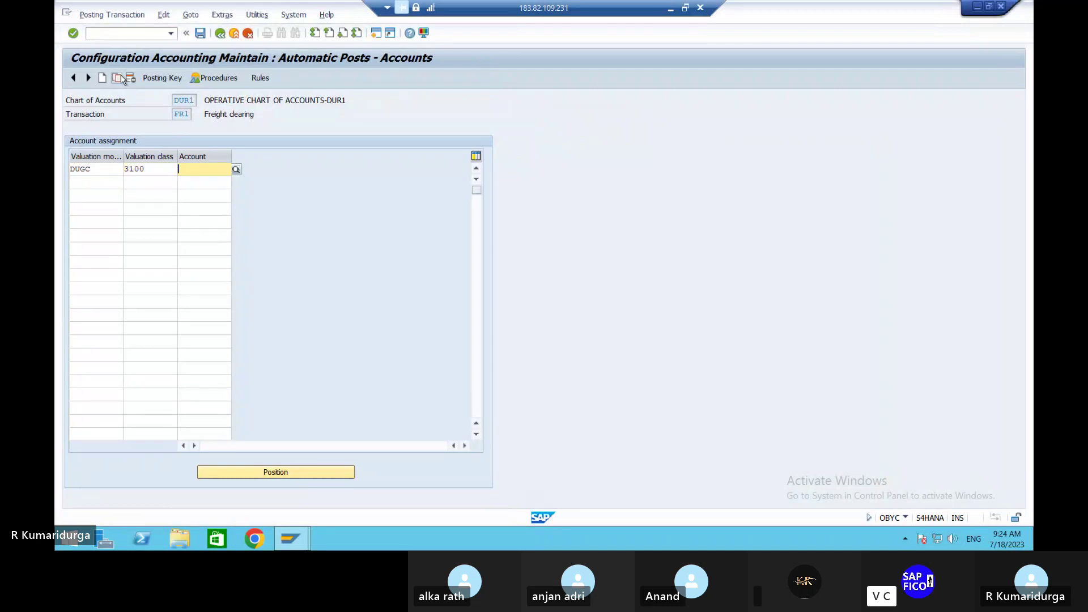
Find company code DUR1's freight charges account 100508, assign it to the FR1 row, and save the assignment
click(241, 173)
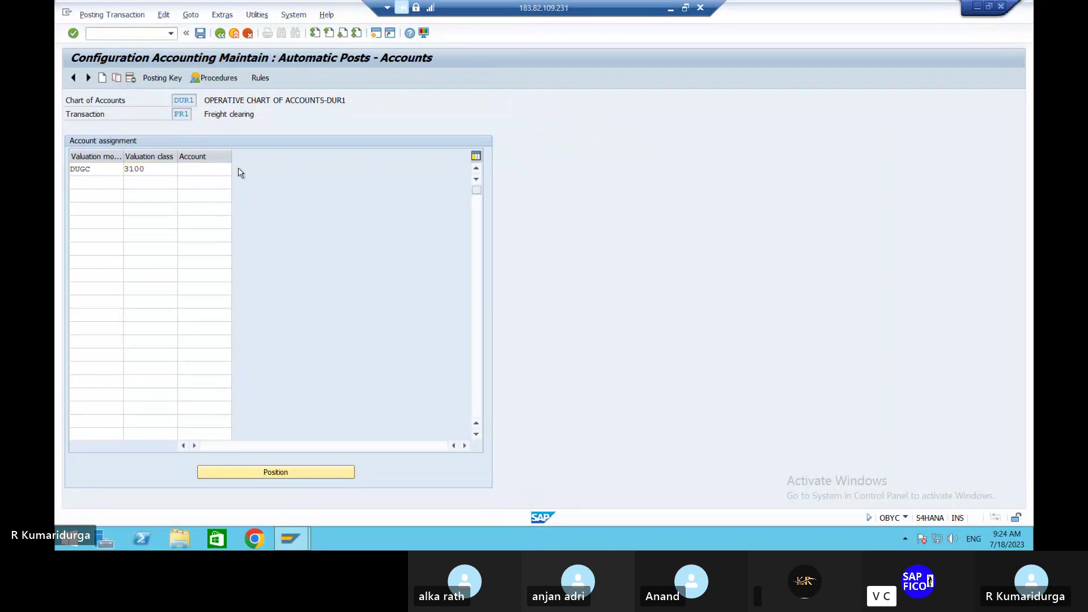
key(F4)
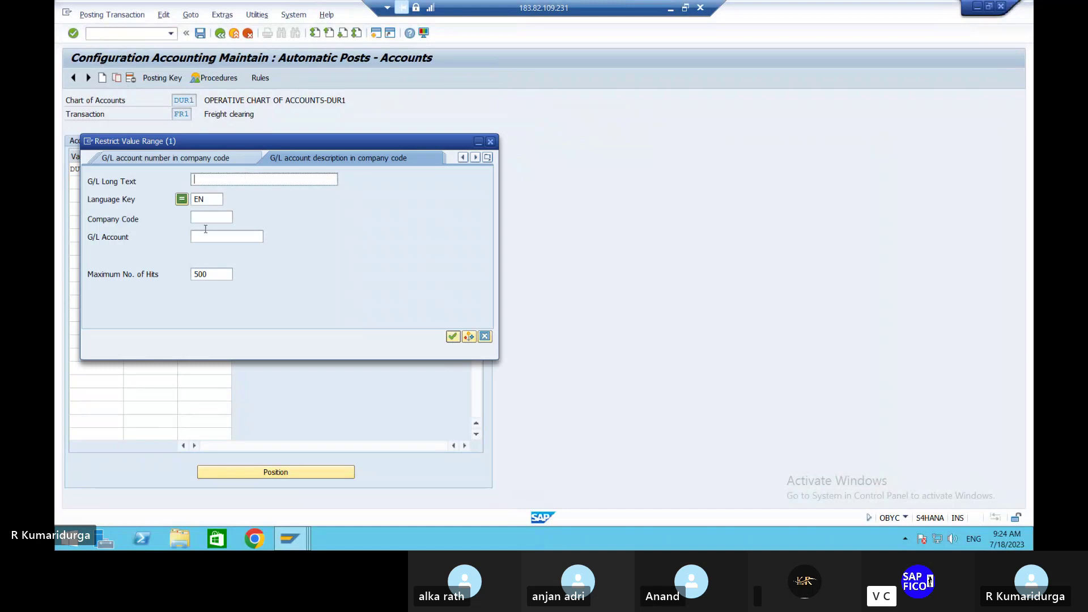
click(210, 215)
text(D)
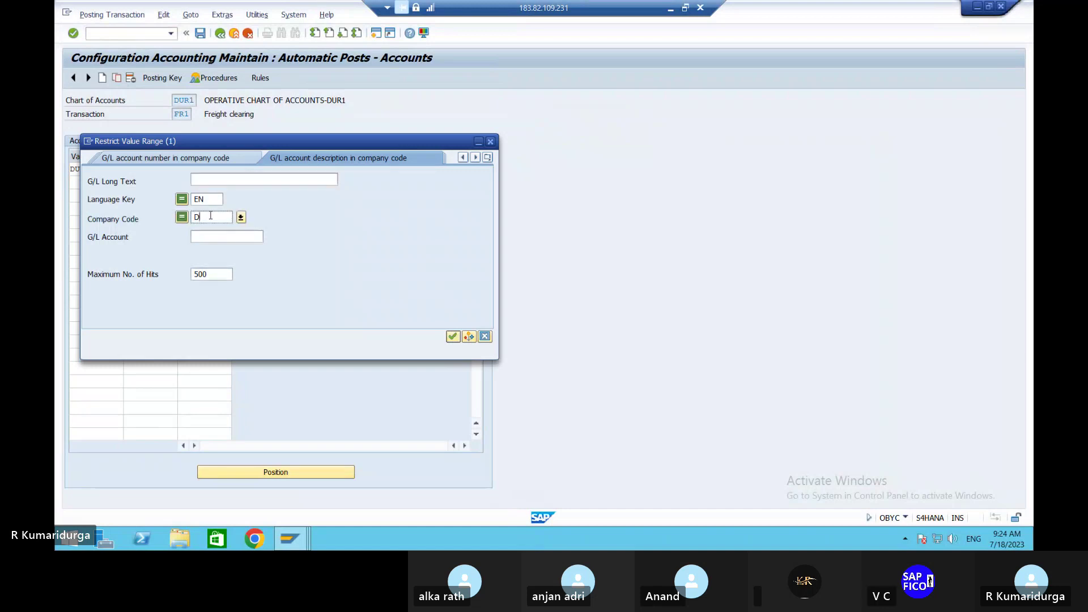
text(UR1)
key(Return)
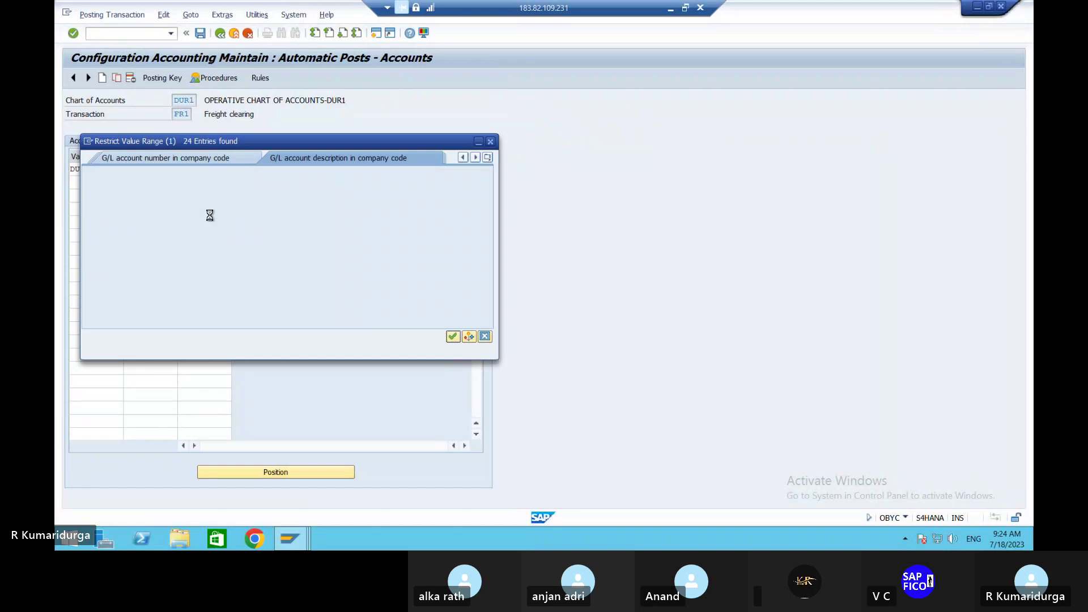
double_click(134, 142)
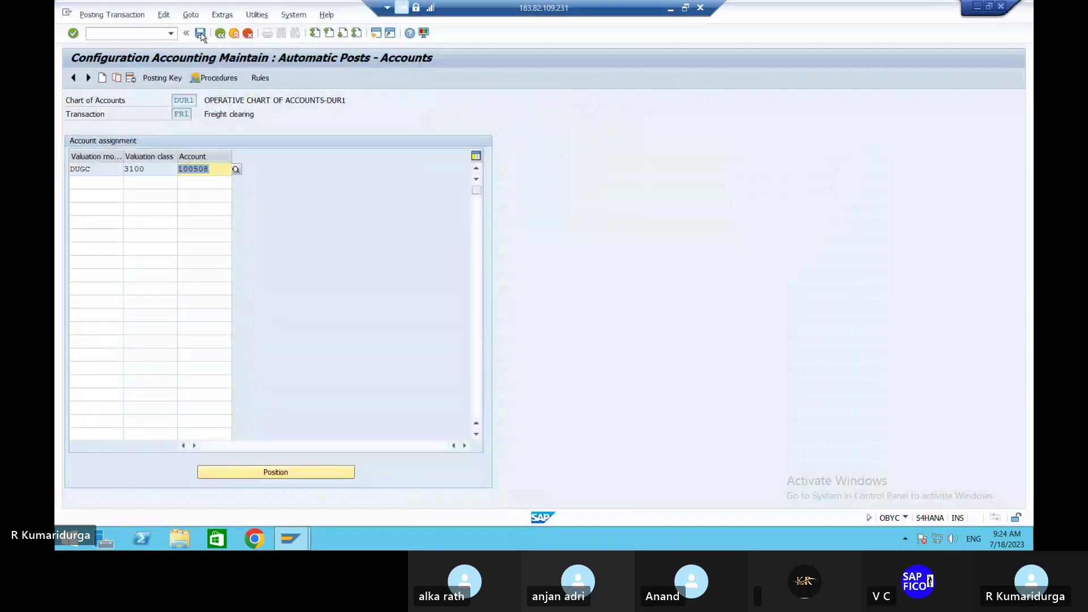
click(200, 33)
key(Return)
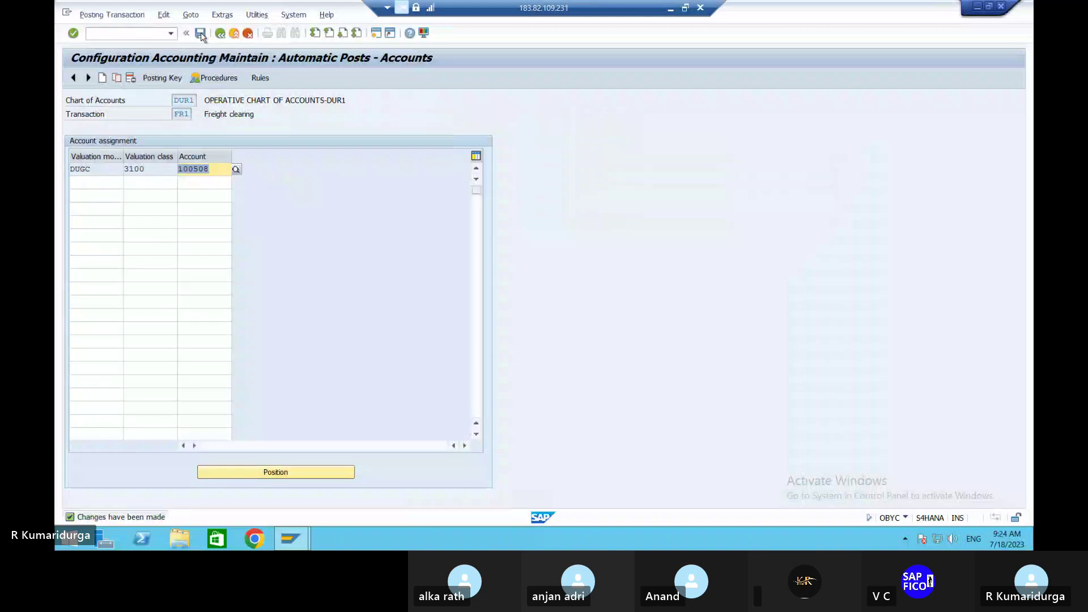